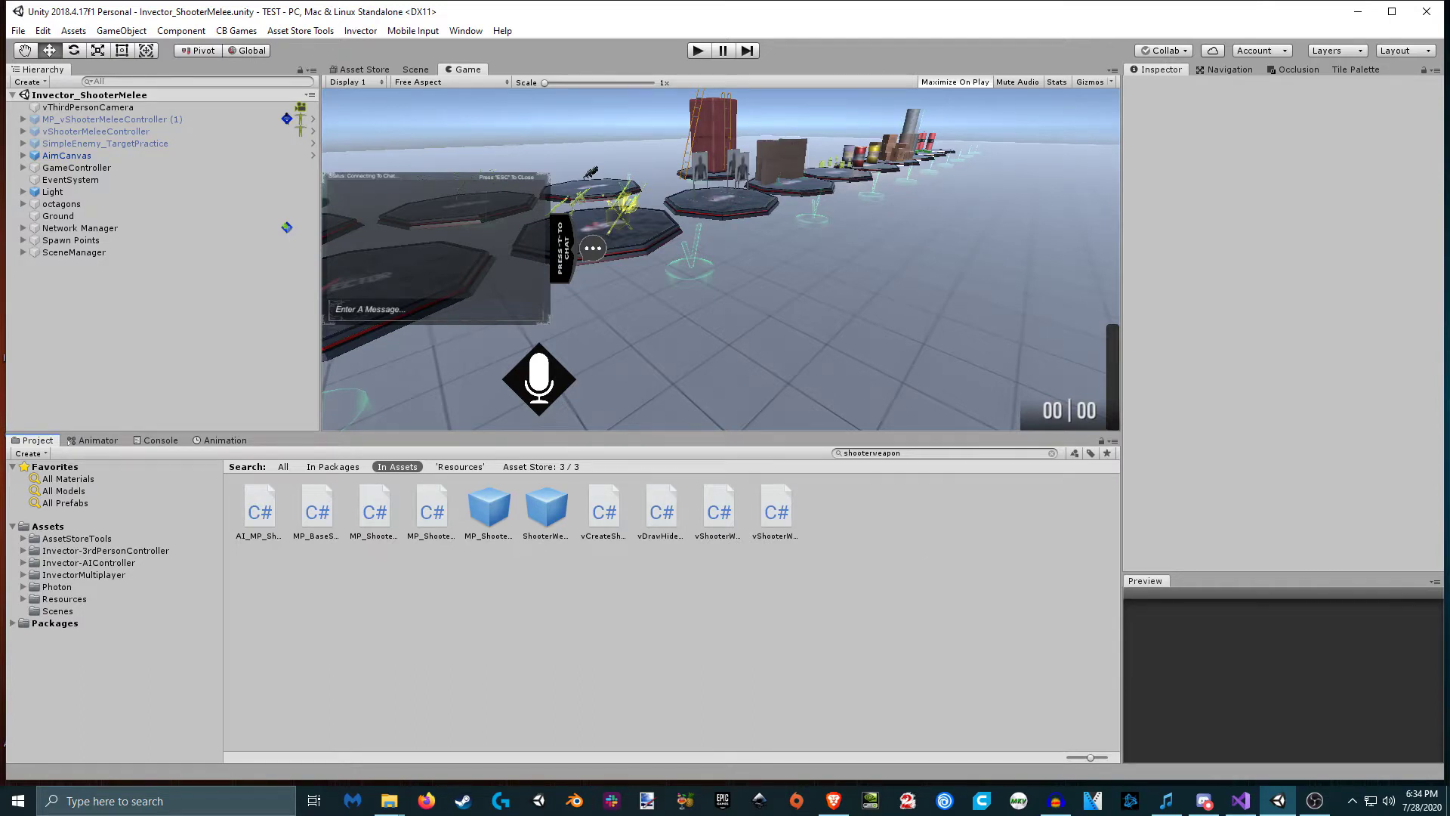
- Switch to Discord and open the task-list channel of the Invector Multiplayer server to read how GitHub access is requested
{"action": "key", "text": "alt+Tab"}
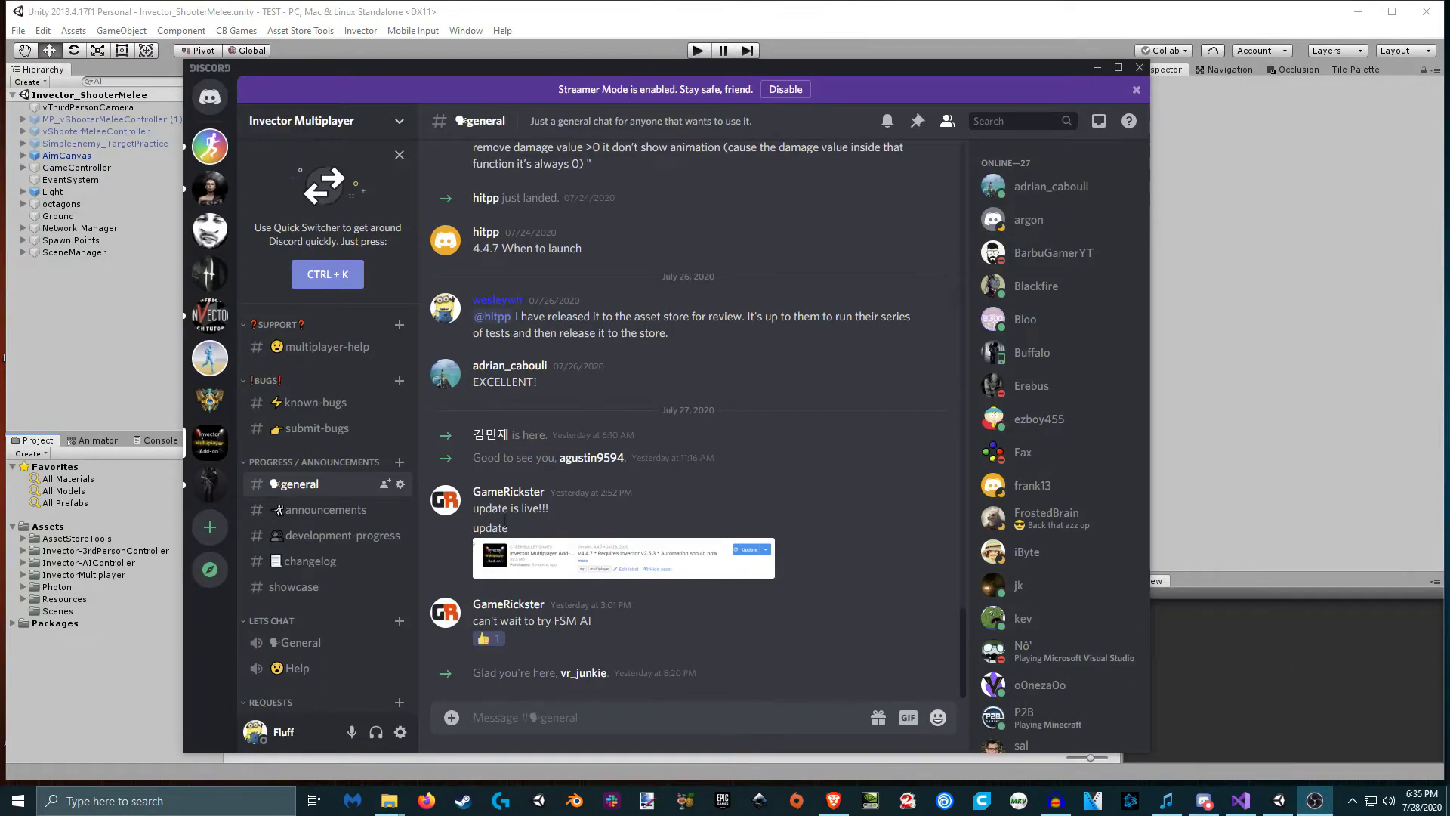
{"action": "scroll", "coordinate": [290, 646], "scroll_direction": "down", "scroll_amount": 2}
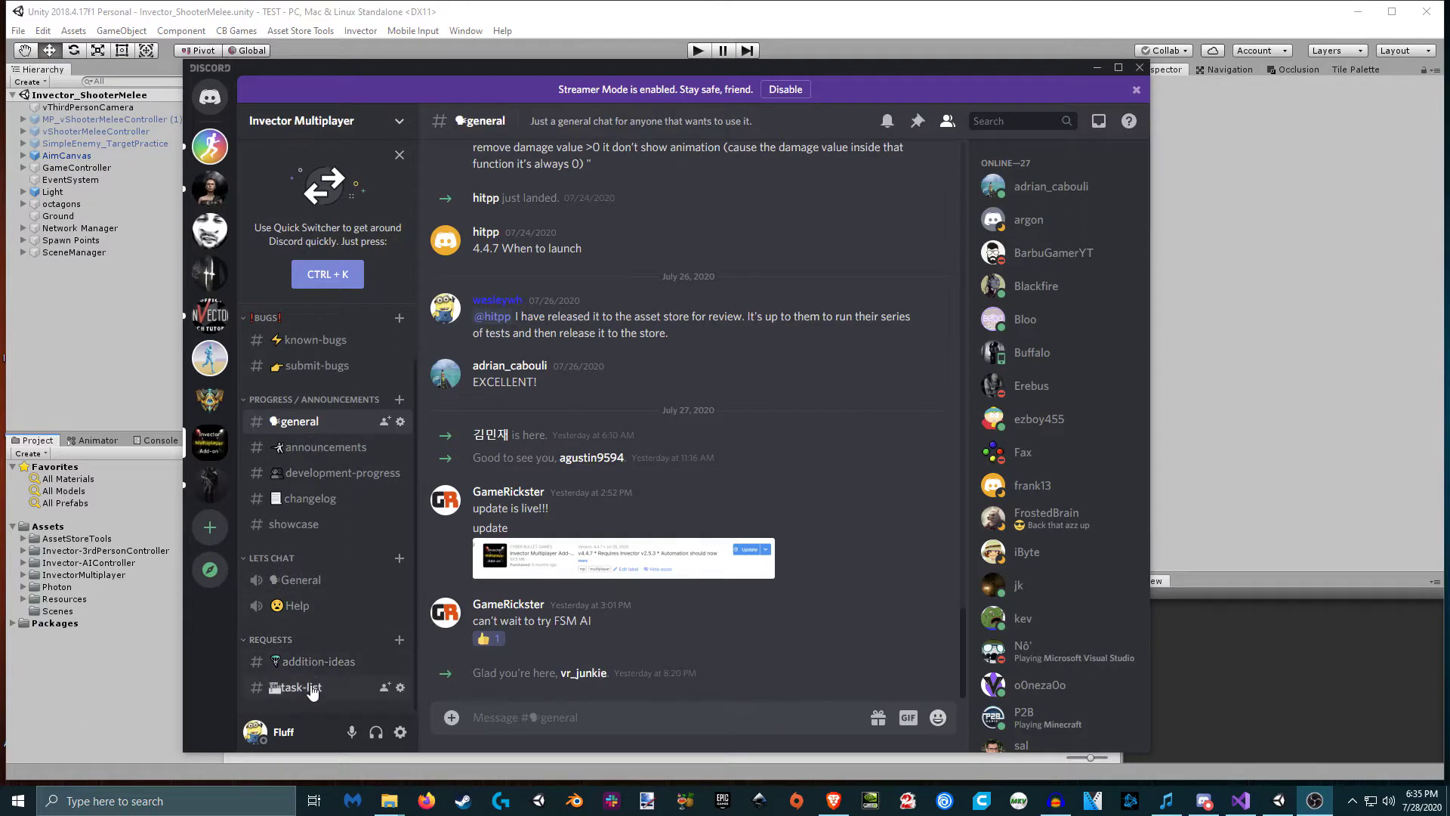
{"action": "left_click", "coordinate": [311, 689]}
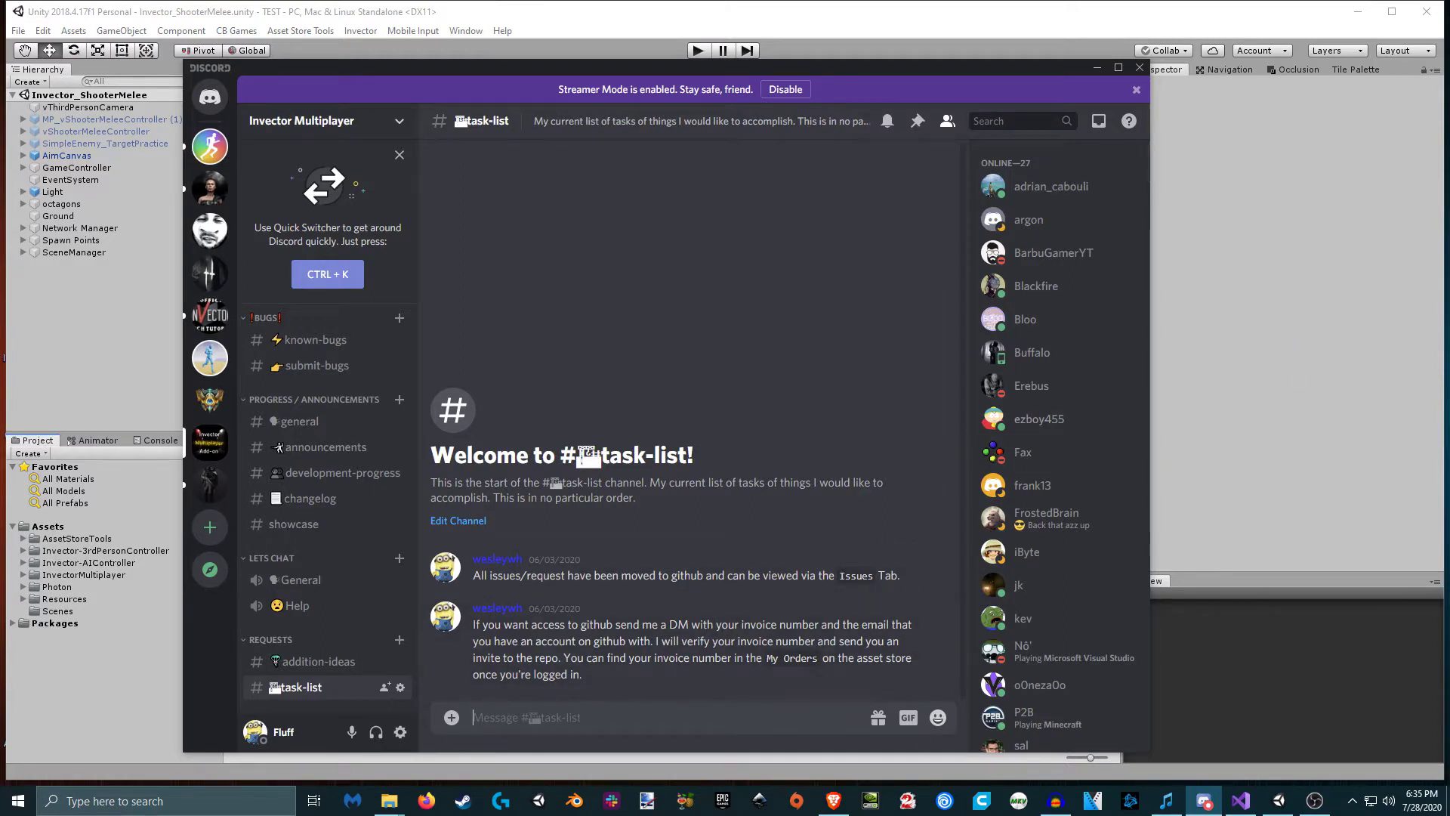
- Switch to the Brave browser, sign in to the Unity Asset Store and locate the invoice number in My Orders
{"action": "key", "text": "alt+Tab"}
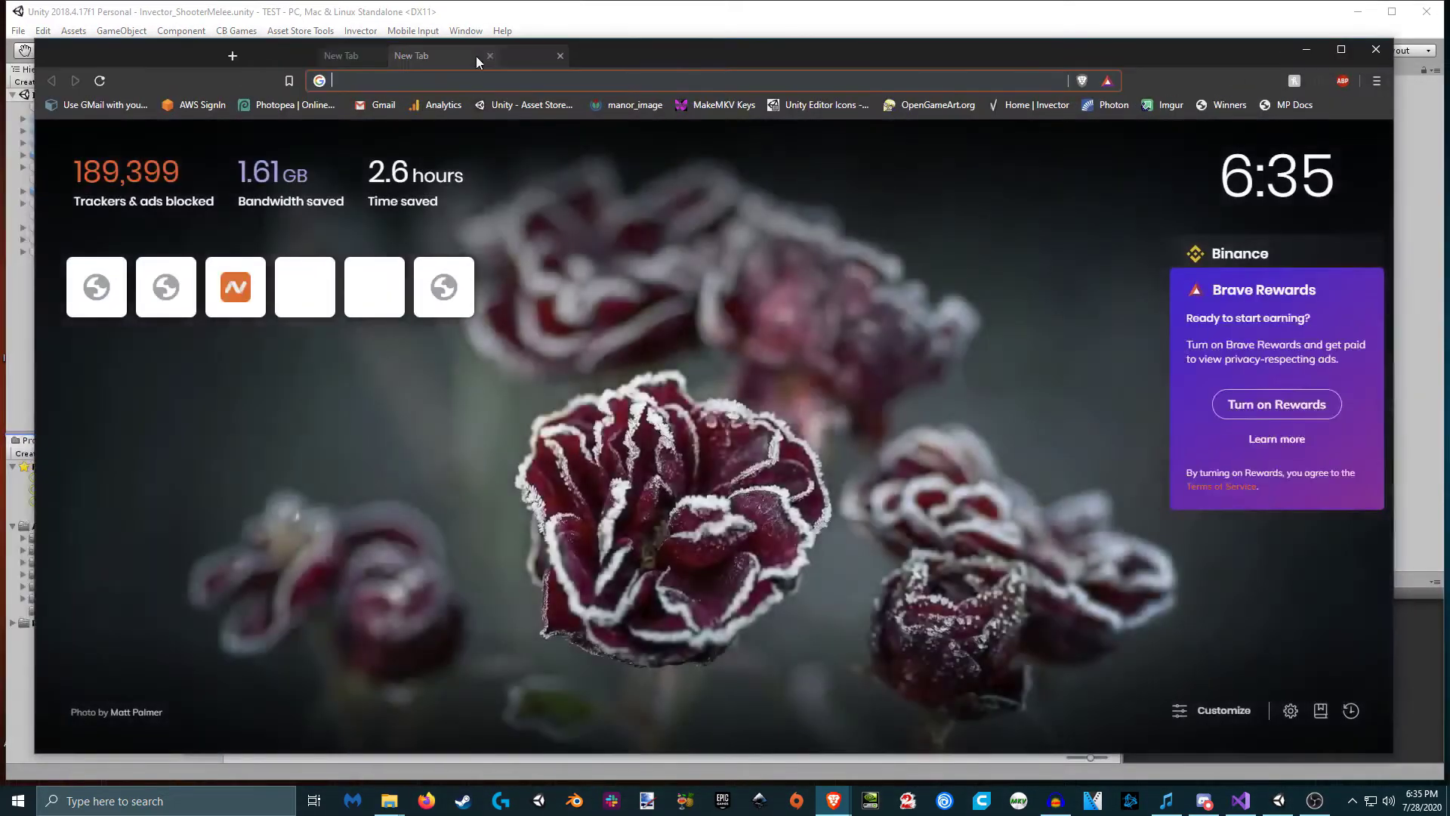
{"action": "left_click", "coordinate": [523, 105]}
{"action": "left_click", "coordinate": [1171, 148]}
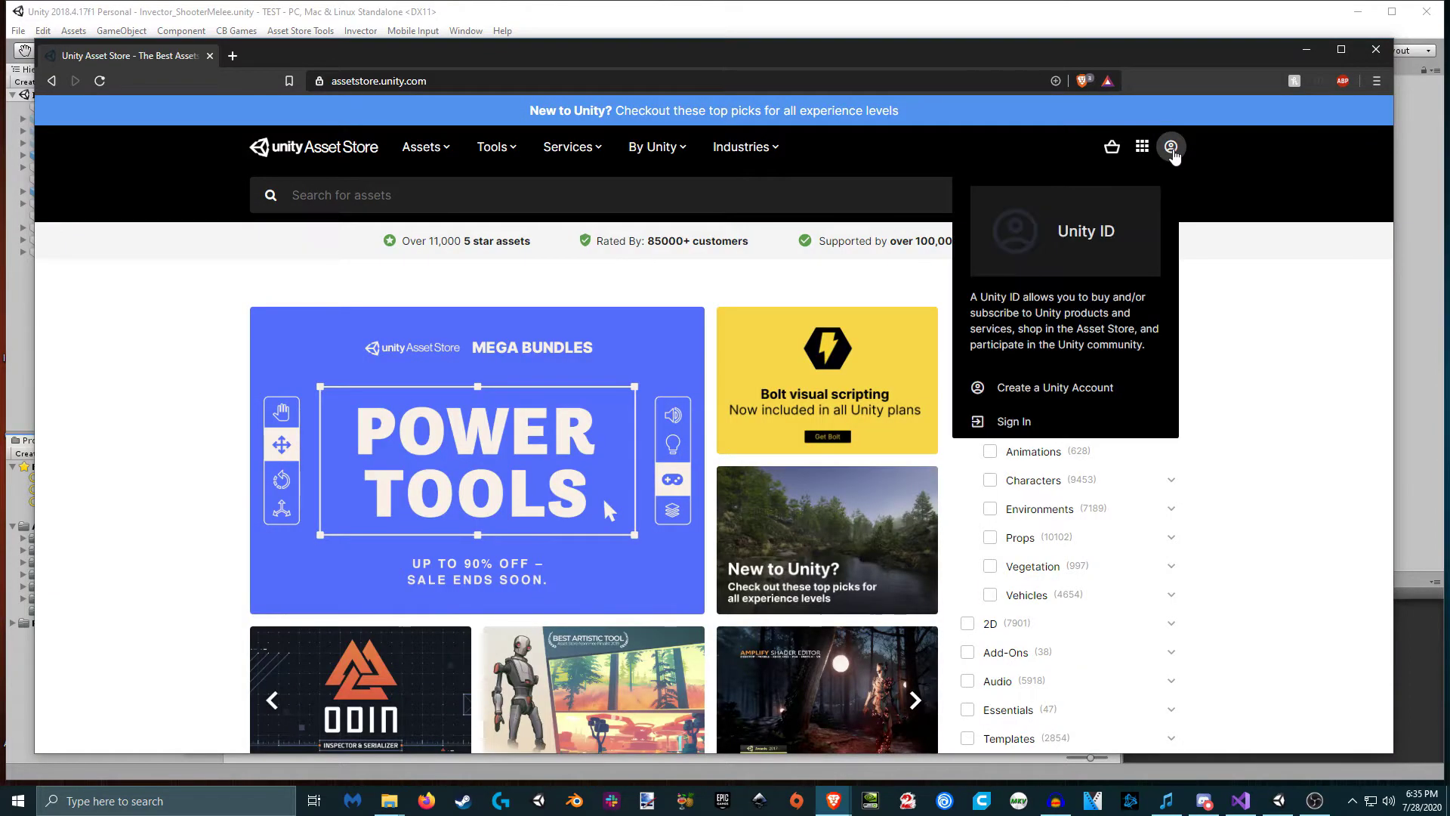
{"action": "left_click", "coordinate": [1010, 423]}
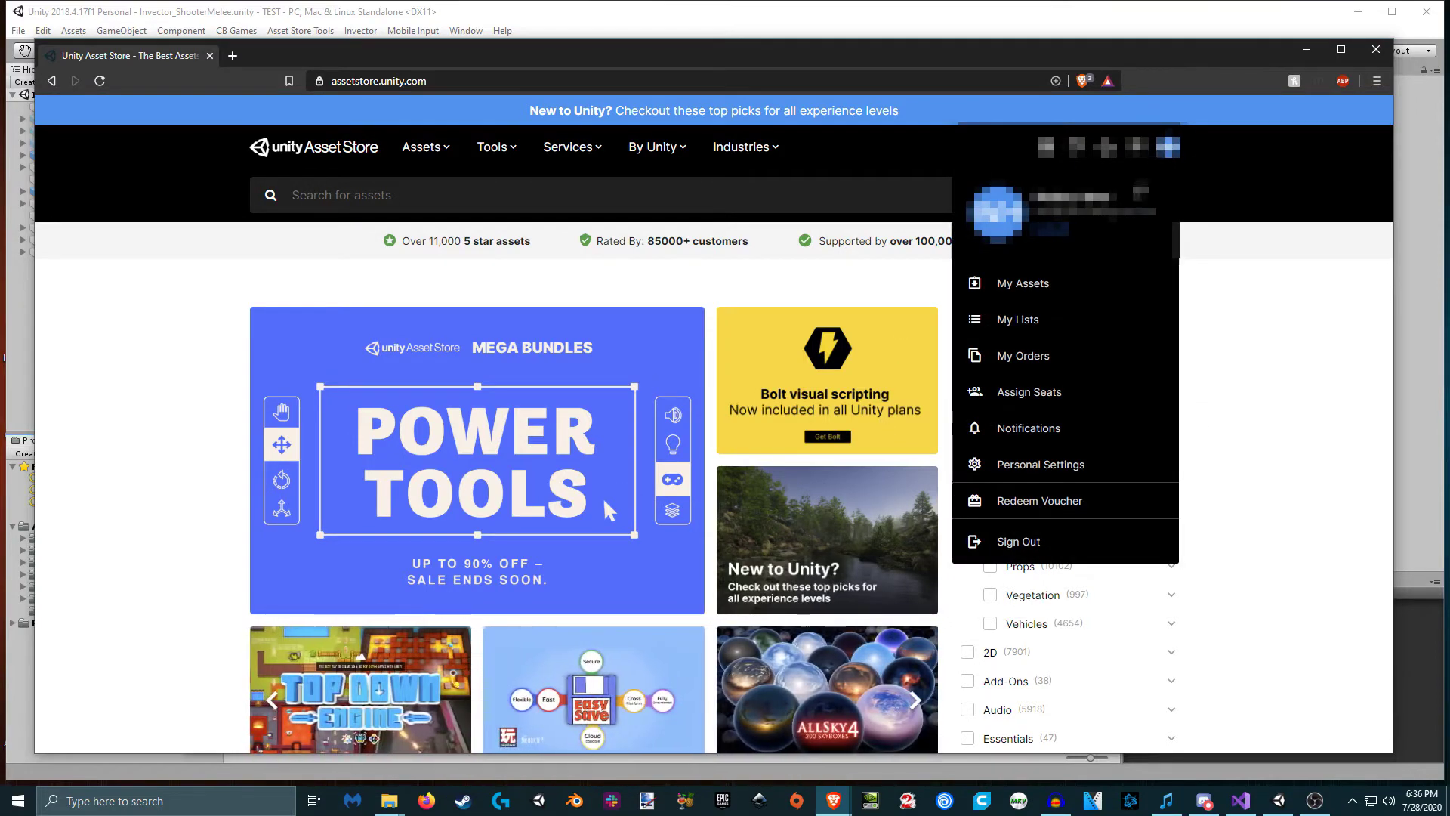
{"action": "left_click", "coordinate": [1019, 365]}
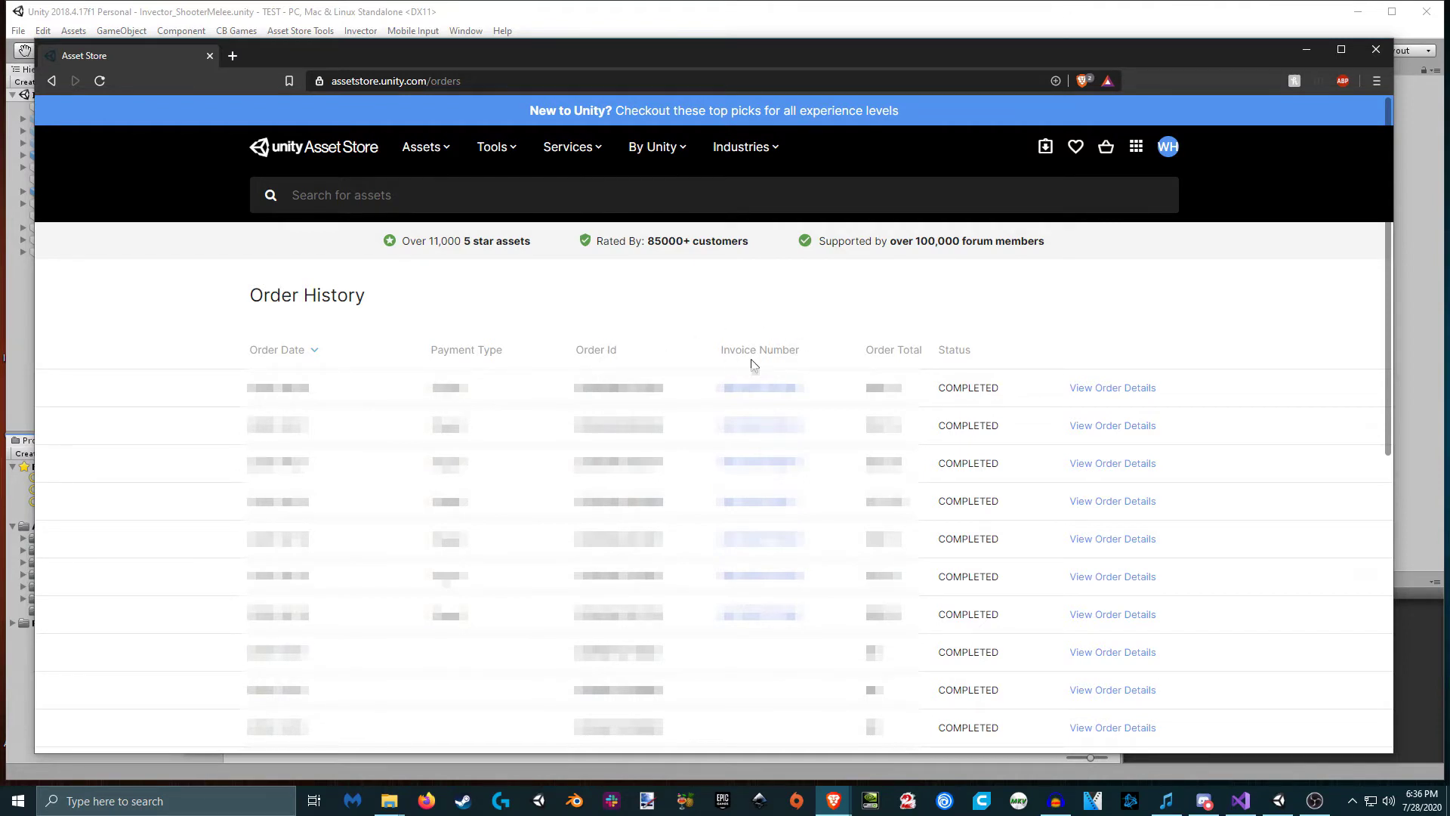
{"action": "left_click_drag", "start_coordinate": [813, 388], "coordinate": [716, 392]}
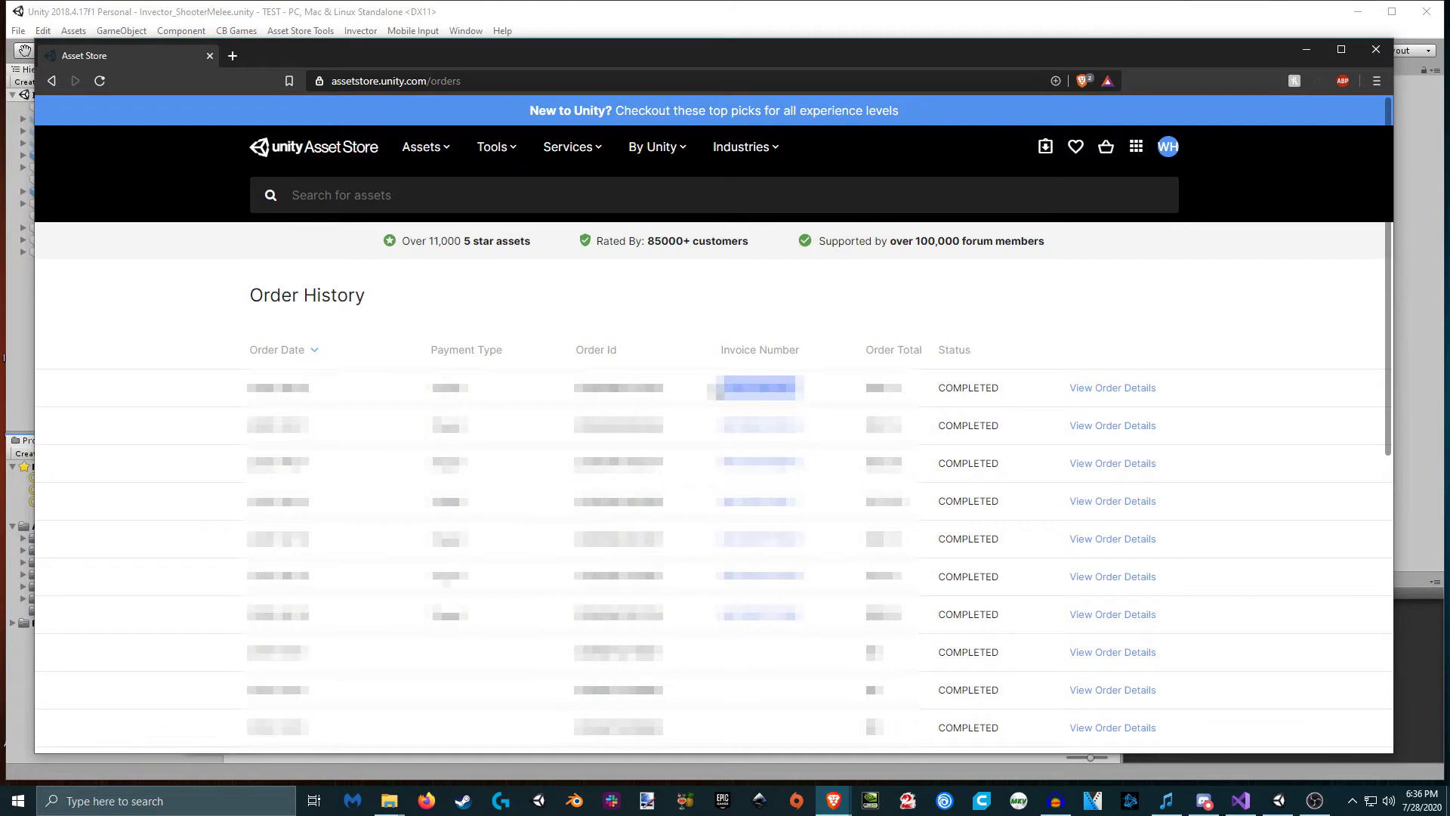
{"action": "left_click", "coordinate": [786, 314]}
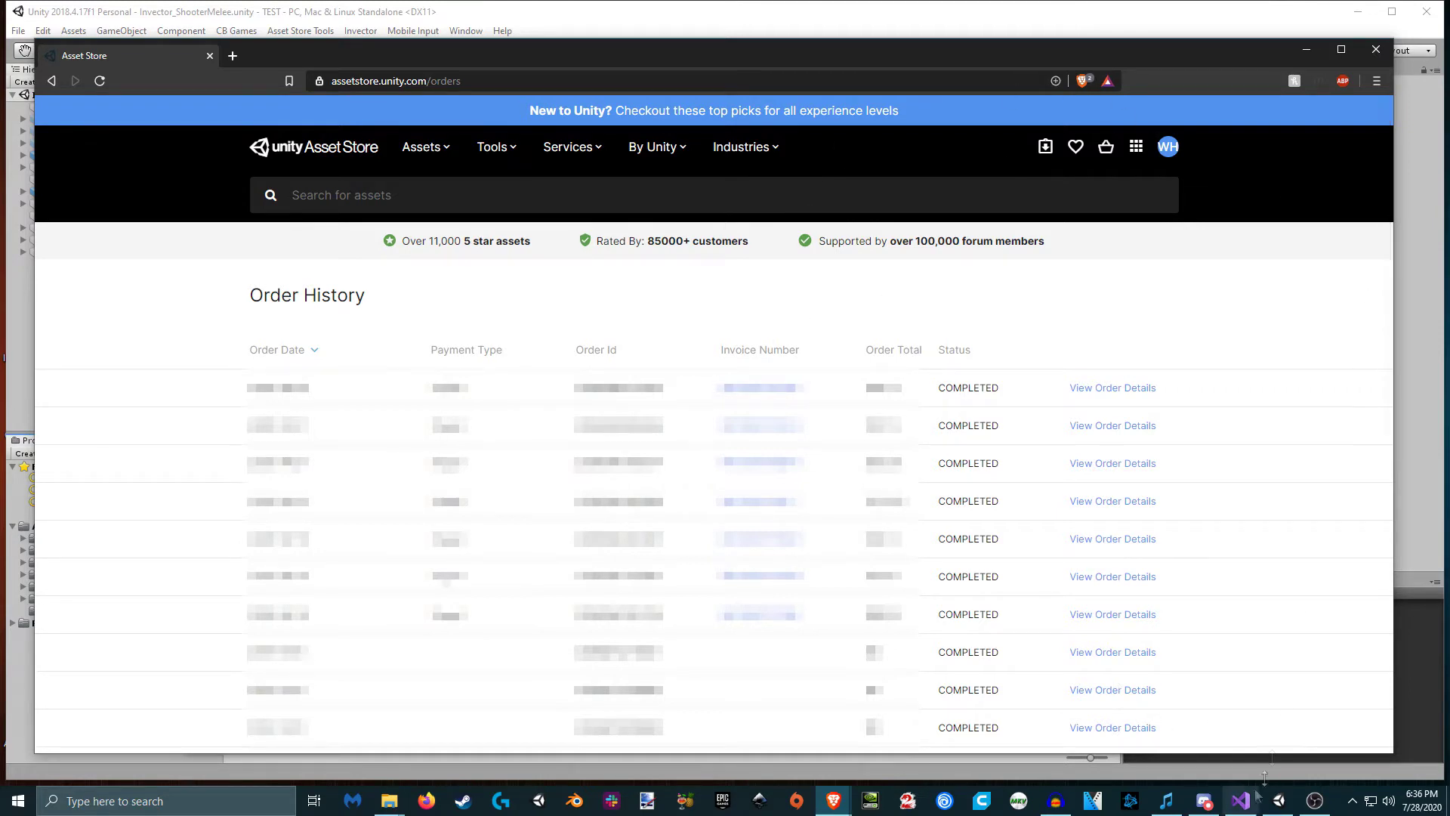
- Switch back to Discord and read the v4.4.8 hotfix post in the announcements channel, marking the file name MP_ShooterWeapon.cs
{"action": "left_click", "coordinate": [1204, 800]}
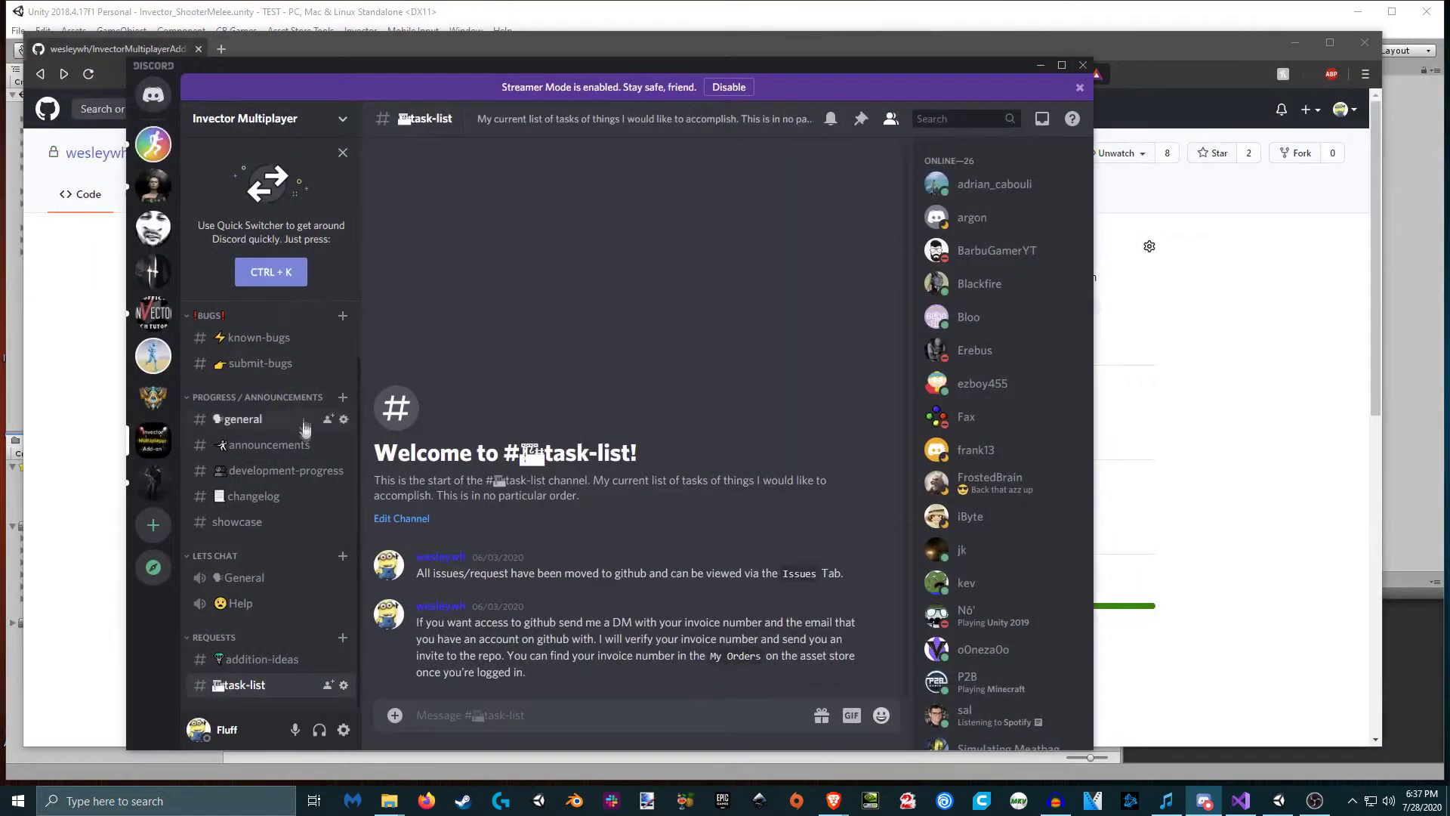
{"action": "left_click", "coordinate": [291, 446]}
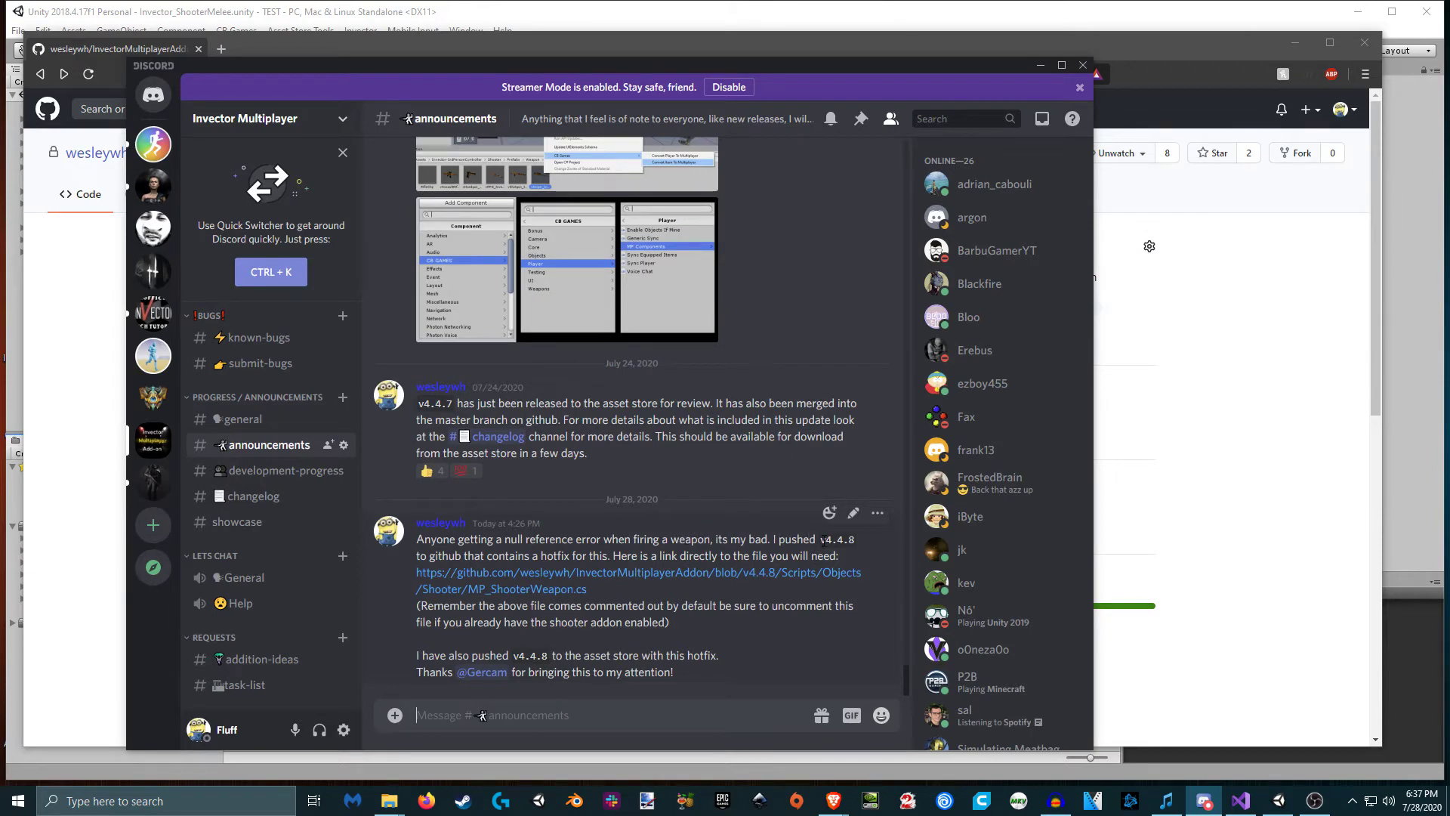
{"action": "left_click_drag", "start_coordinate": [417, 539], "coordinate": [855, 541]}
{"action": "left_click", "coordinate": [855, 551]}
{"action": "left_click_drag", "start_coordinate": [600, 591], "coordinate": [468, 591]}
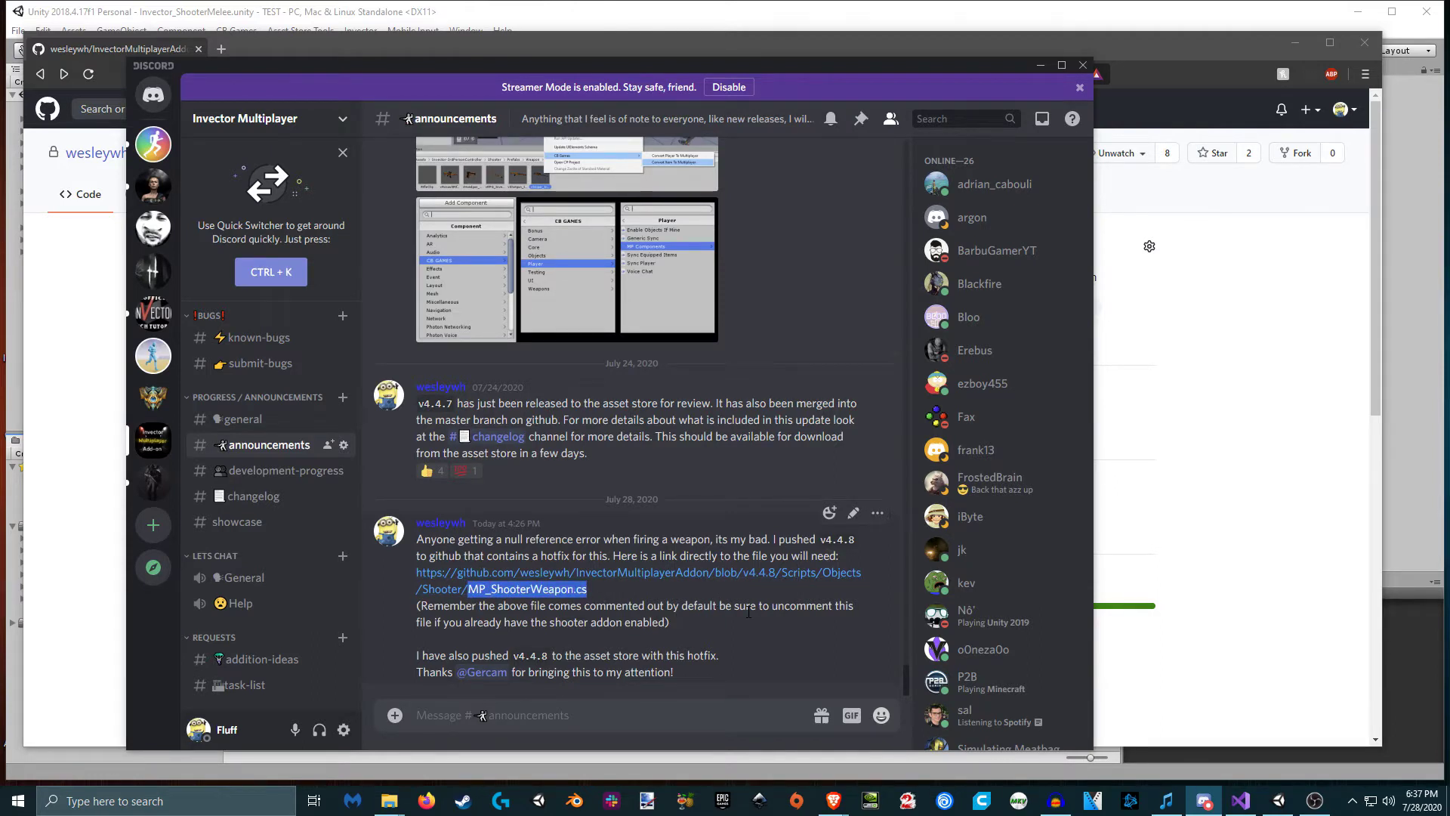
- Try to open the MP_ShooterWeapon.cs GitHub link directly from the announcement, and return to Discord
{"action": "key", "text": "alt+Tab"}
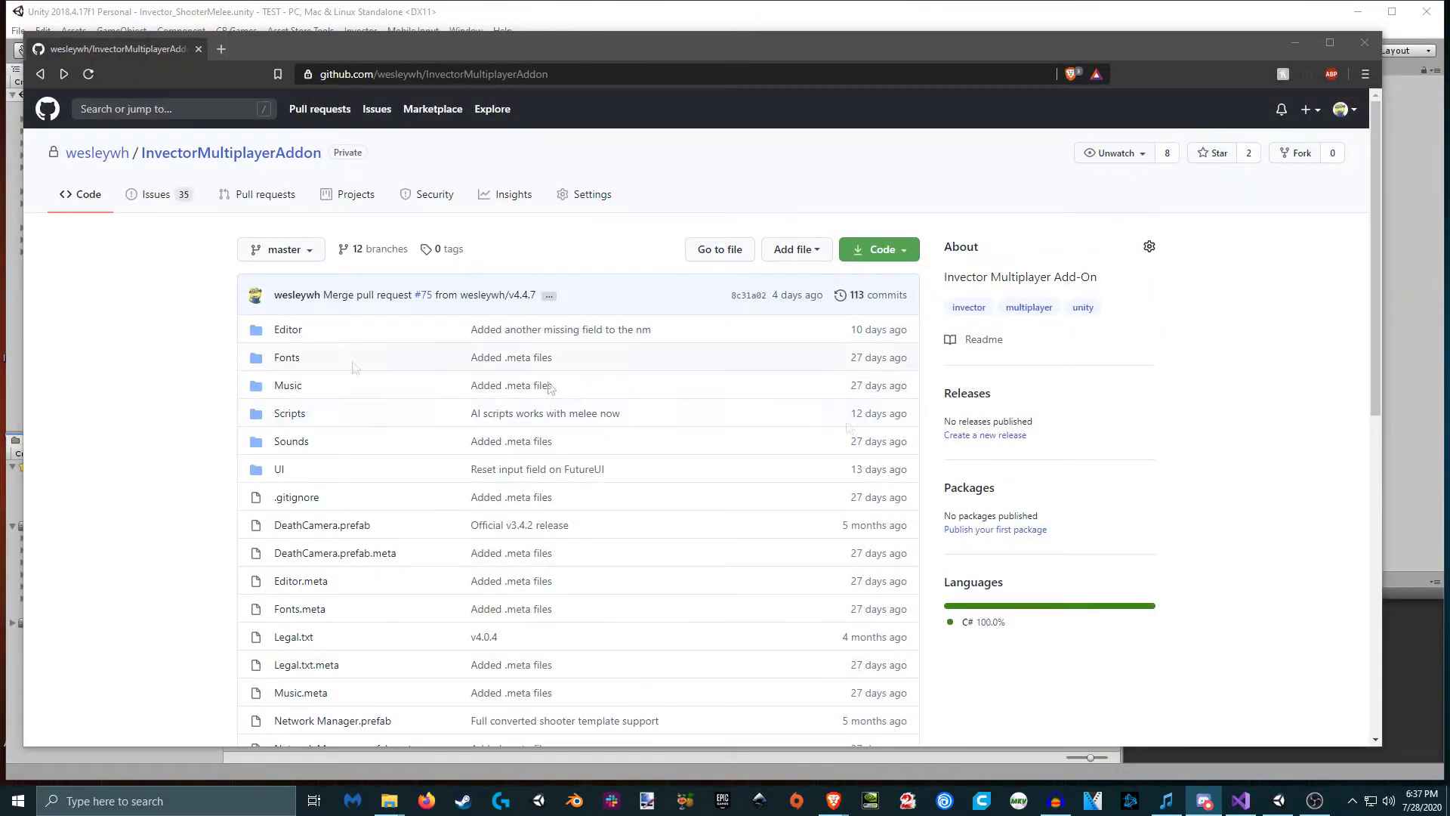
{"action": "key", "text": "alt+Tab"}
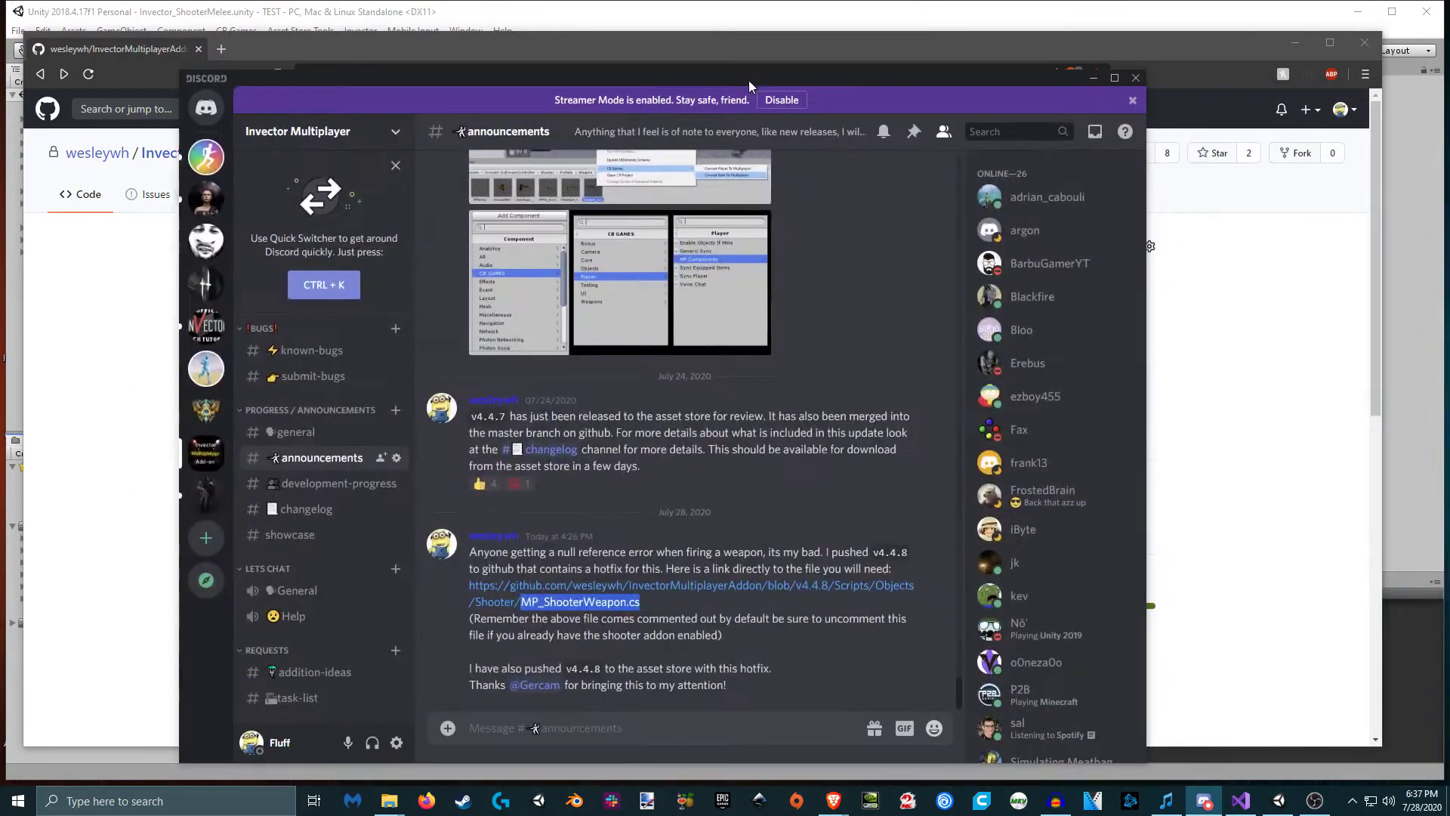
{"action": "left_click", "coordinate": [810, 588]}
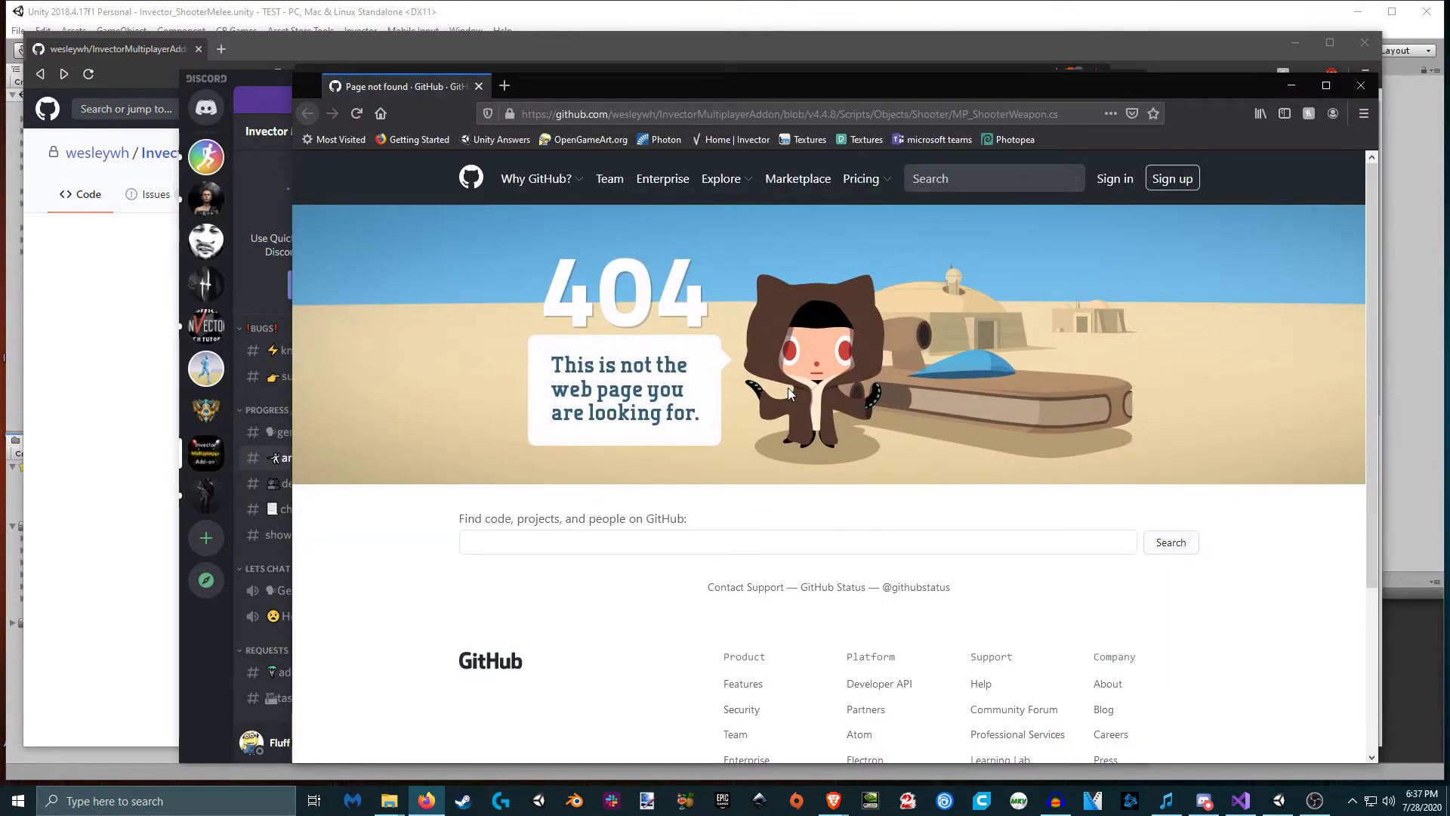
{"action": "left_click", "coordinate": [243, 83]}
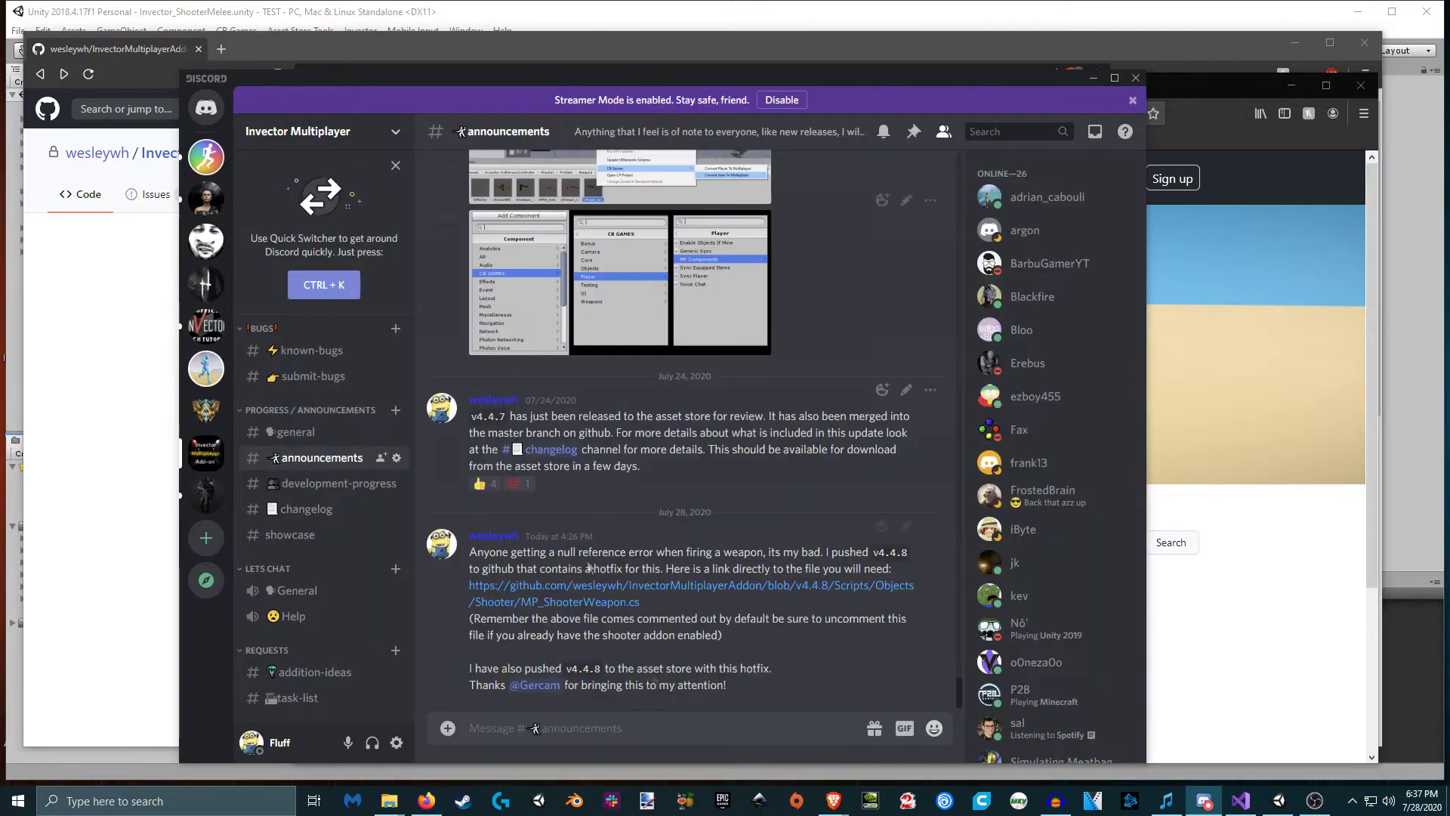
- Copy the MP_ShooterWeapon.cs link from the announcement and open it in a new tab of the Brave window showing the InvectorMultiplayerAddon repository
{"action": "left_click_drag", "start_coordinate": [662, 604], "coordinate": [459, 586]}
{"action": "key", "text": "ctrl+c"}
{"action": "left_click", "coordinate": [64, 338]}
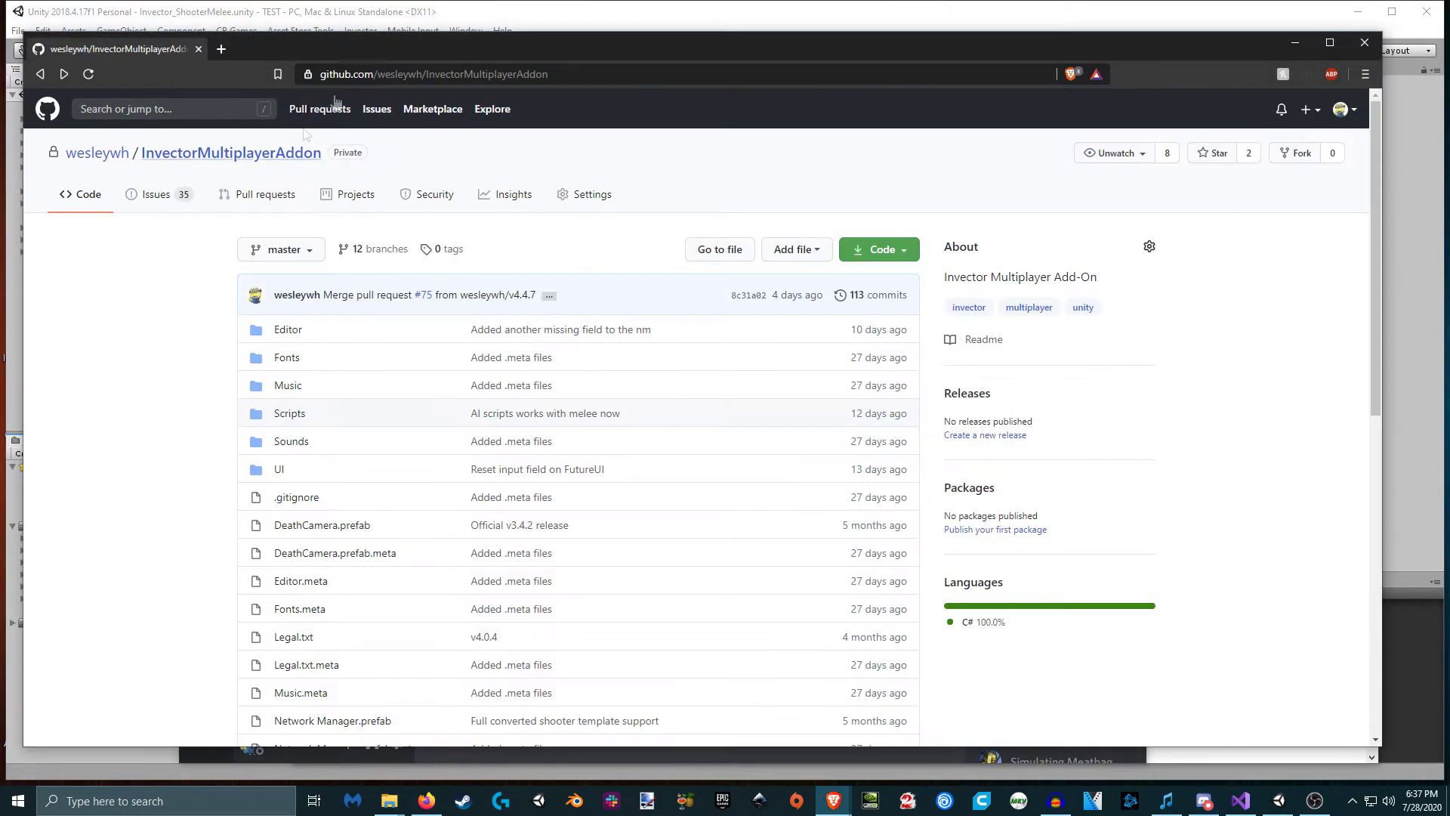
{"action": "left_click", "coordinate": [222, 48]}
{"action": "key", "text": "ctrl+v"}
{"action": "key", "text": "Return"}
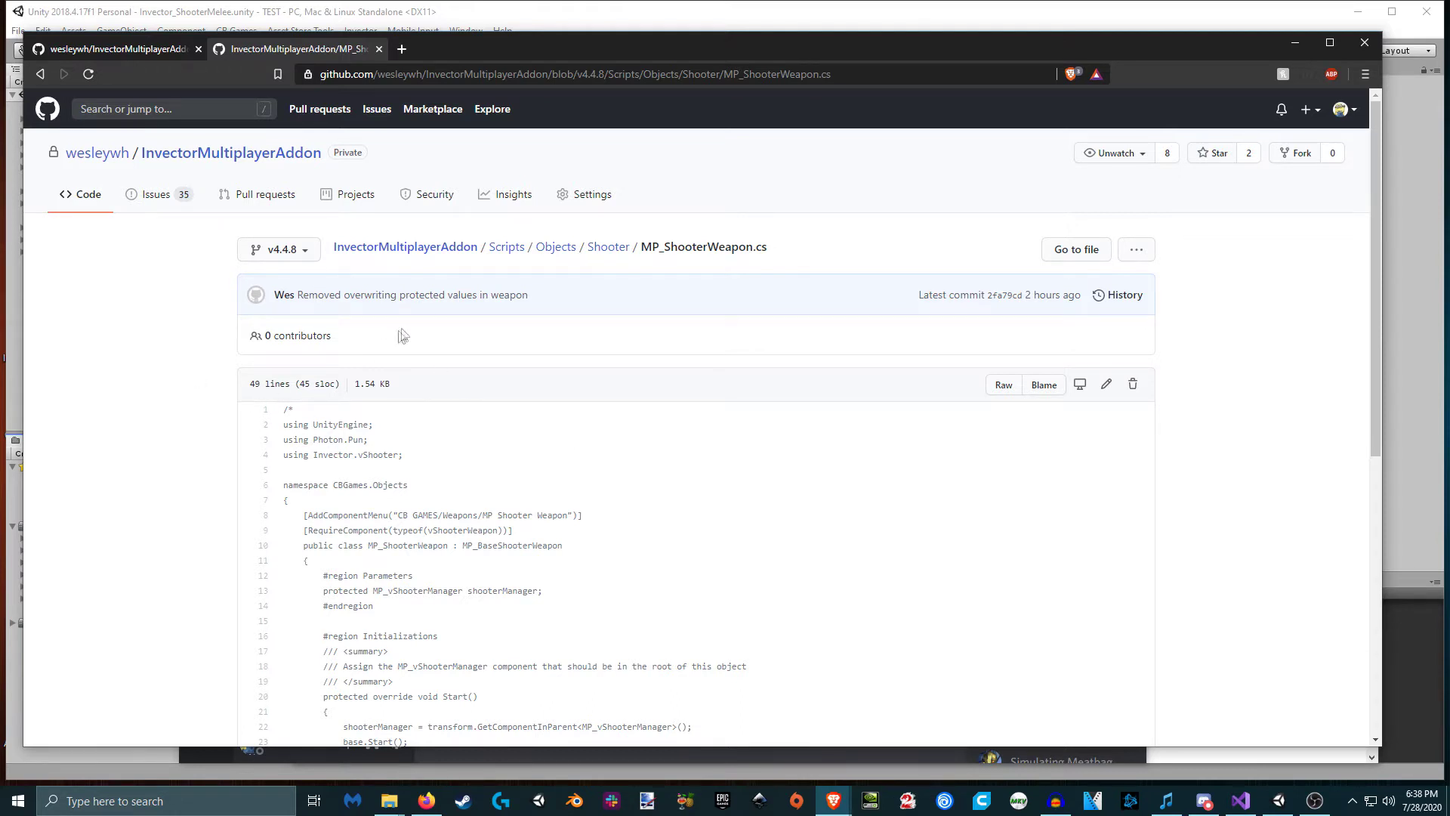
- Check the repository's branch list around v4.4.8 and close it without switching branches
{"action": "left_click", "coordinate": [299, 255]}
{"action": "scroll", "coordinate": [348, 528], "scroll_direction": "down", "scroll_amount": 1}
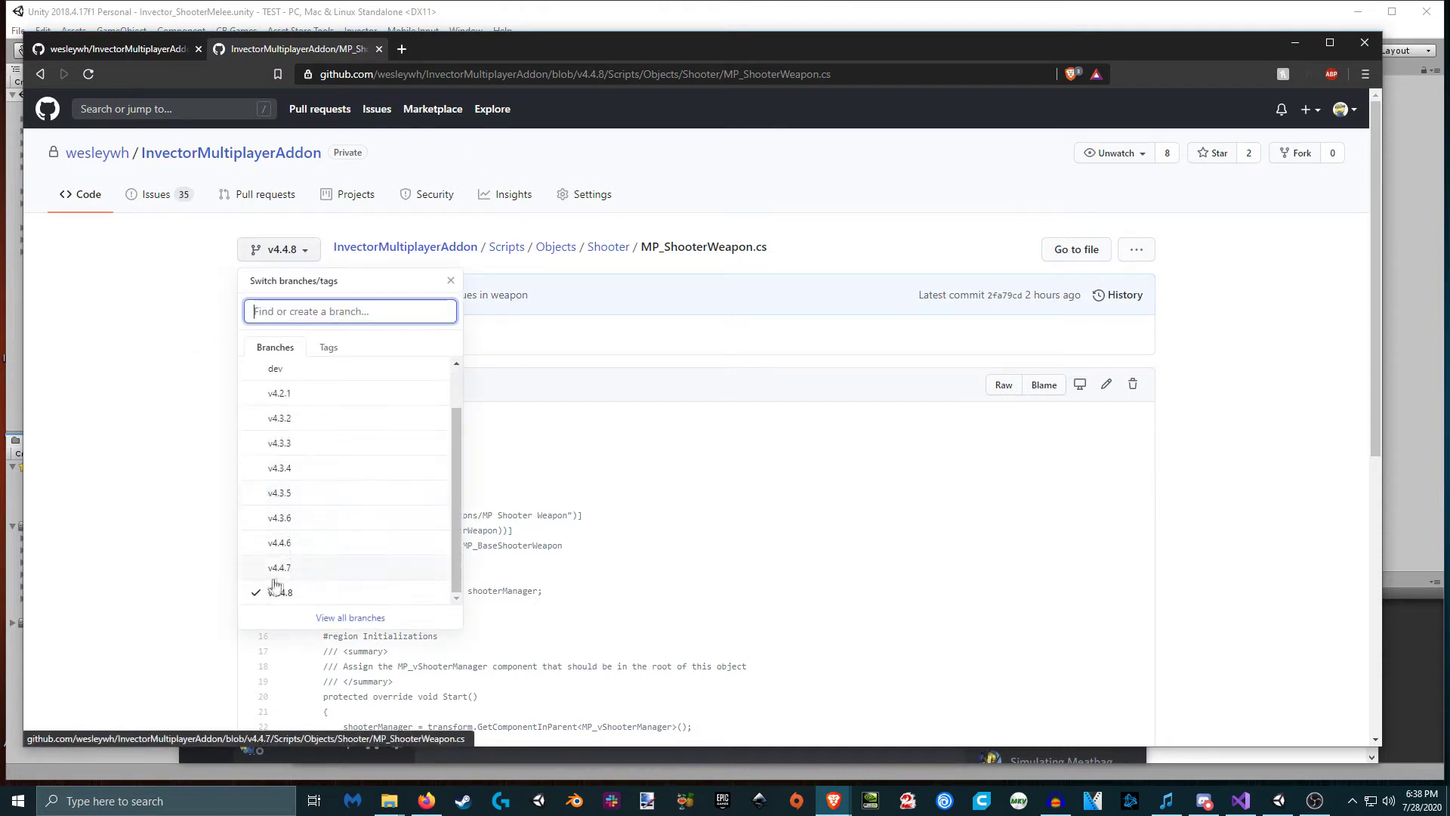
{"action": "left_click", "coordinate": [158, 420]}
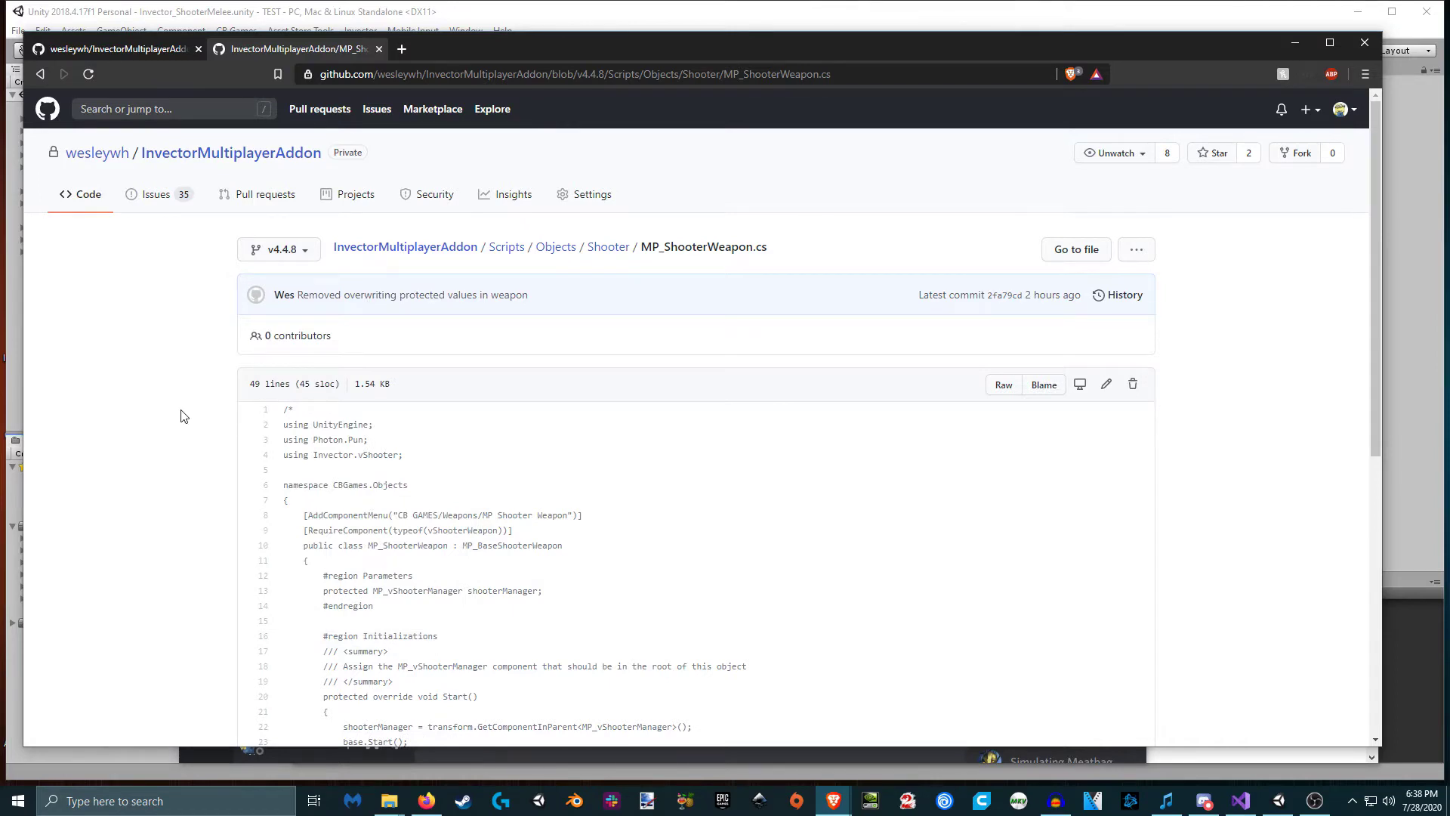
- Examine the MP_ShooterWeapon.cs code on GitHub, including its file name and the opening and closing comment markers
{"action": "scroll", "coordinate": [158, 410], "scroll_direction": "down", "scroll_amount": 1}
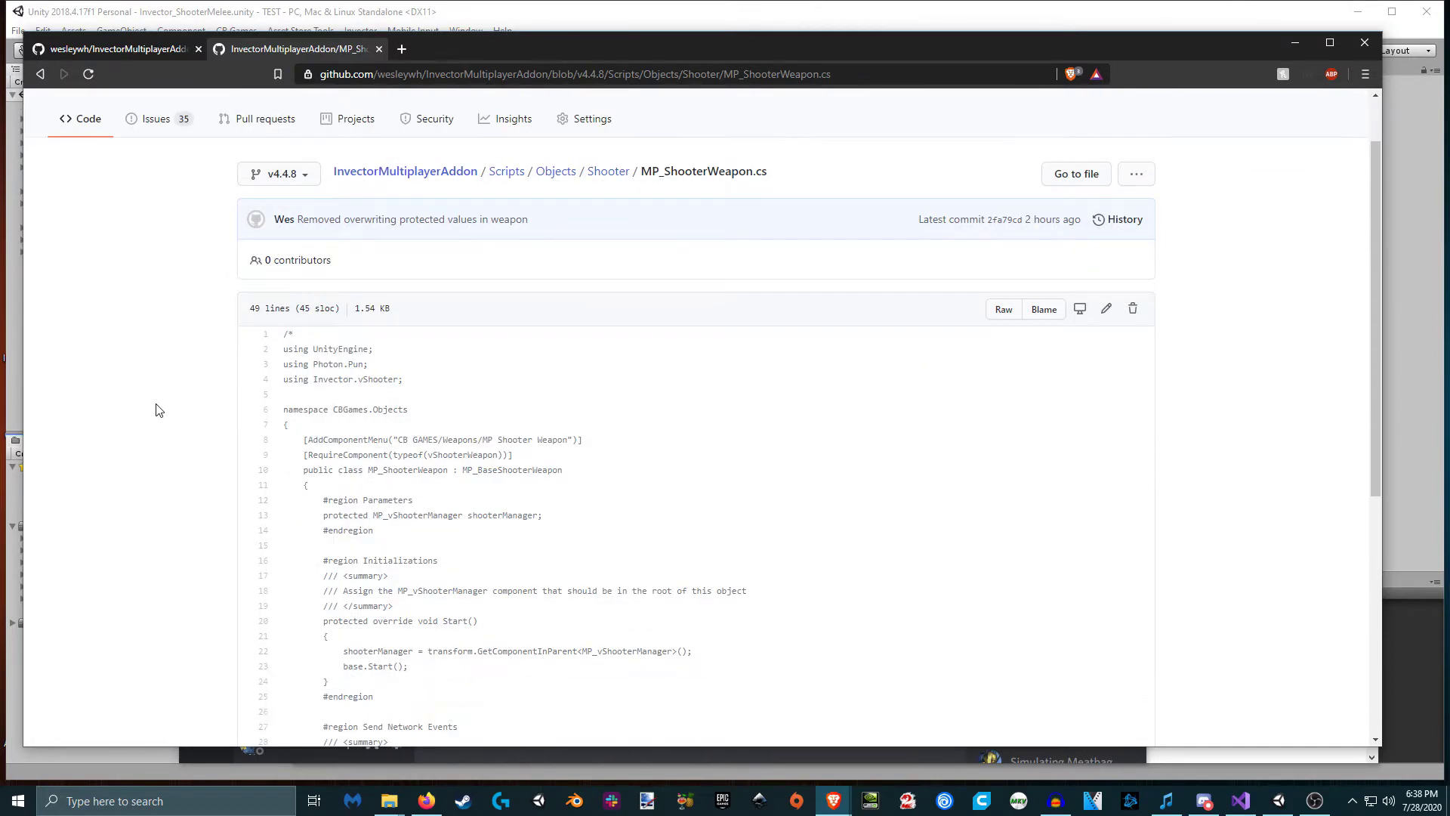
{"action": "triple_click", "coordinate": [739, 162]}
{"action": "left_click", "coordinate": [806, 177]}
{"action": "left_click_drag", "start_coordinate": [774, 176], "coordinate": [645, 173]}
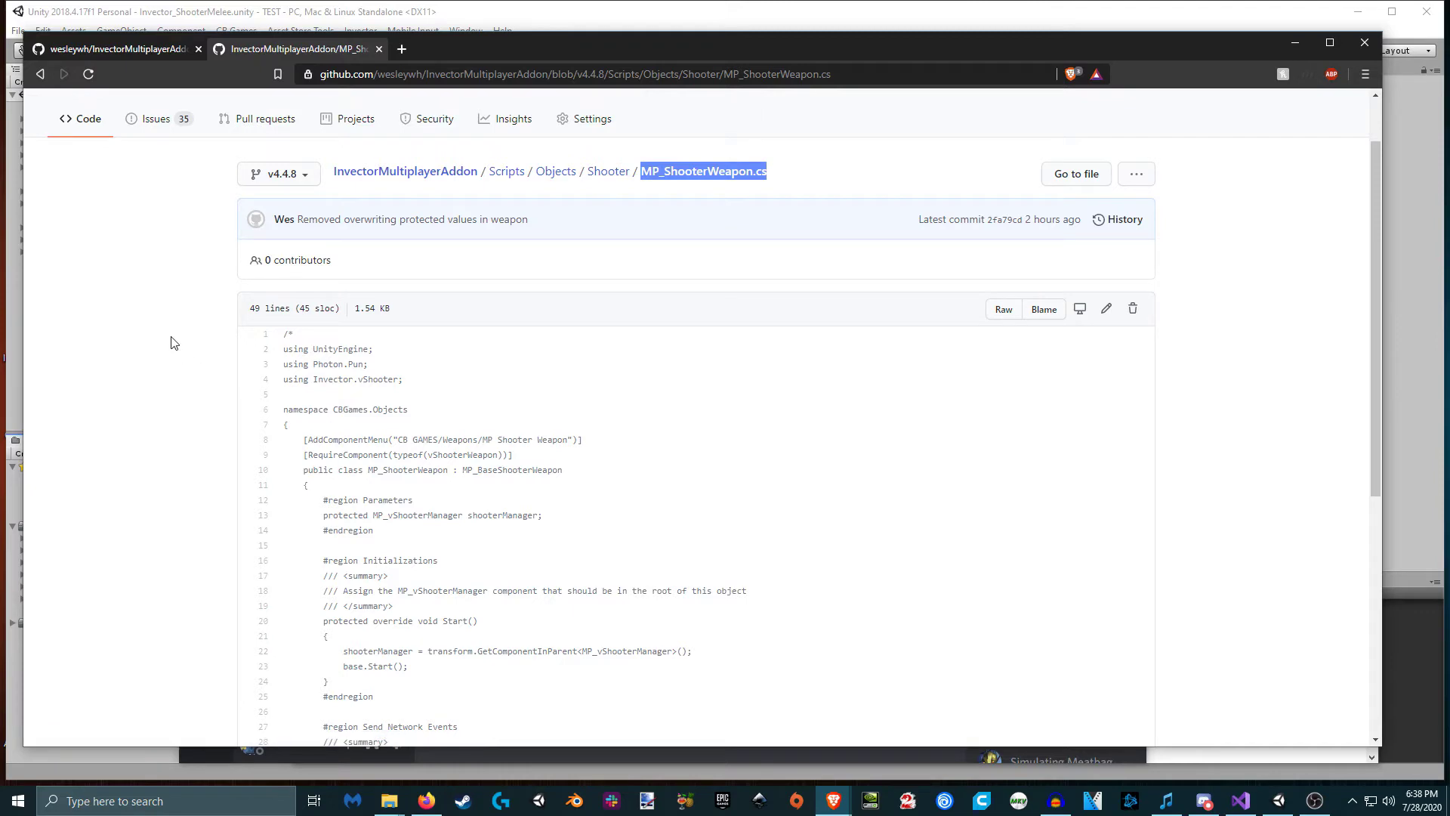
{"action": "left_click_drag", "start_coordinate": [298, 336], "coordinate": [283, 339]}
{"action": "scroll", "coordinate": [314, 363], "scroll_direction": "down", "scroll_amount": 5}
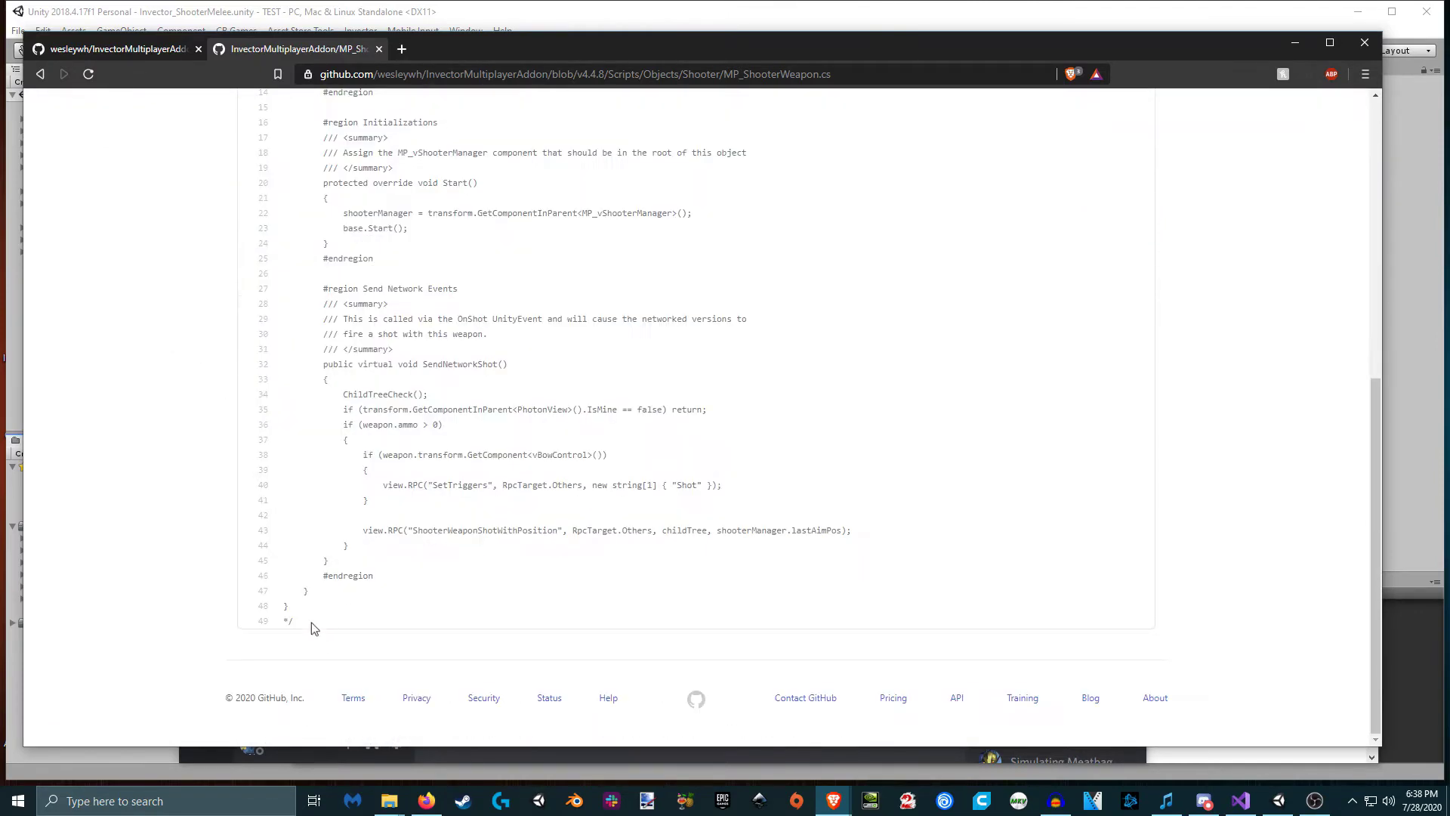
{"action": "scroll", "coordinate": [428, 523], "scroll_direction": "up", "scroll_amount": 3}
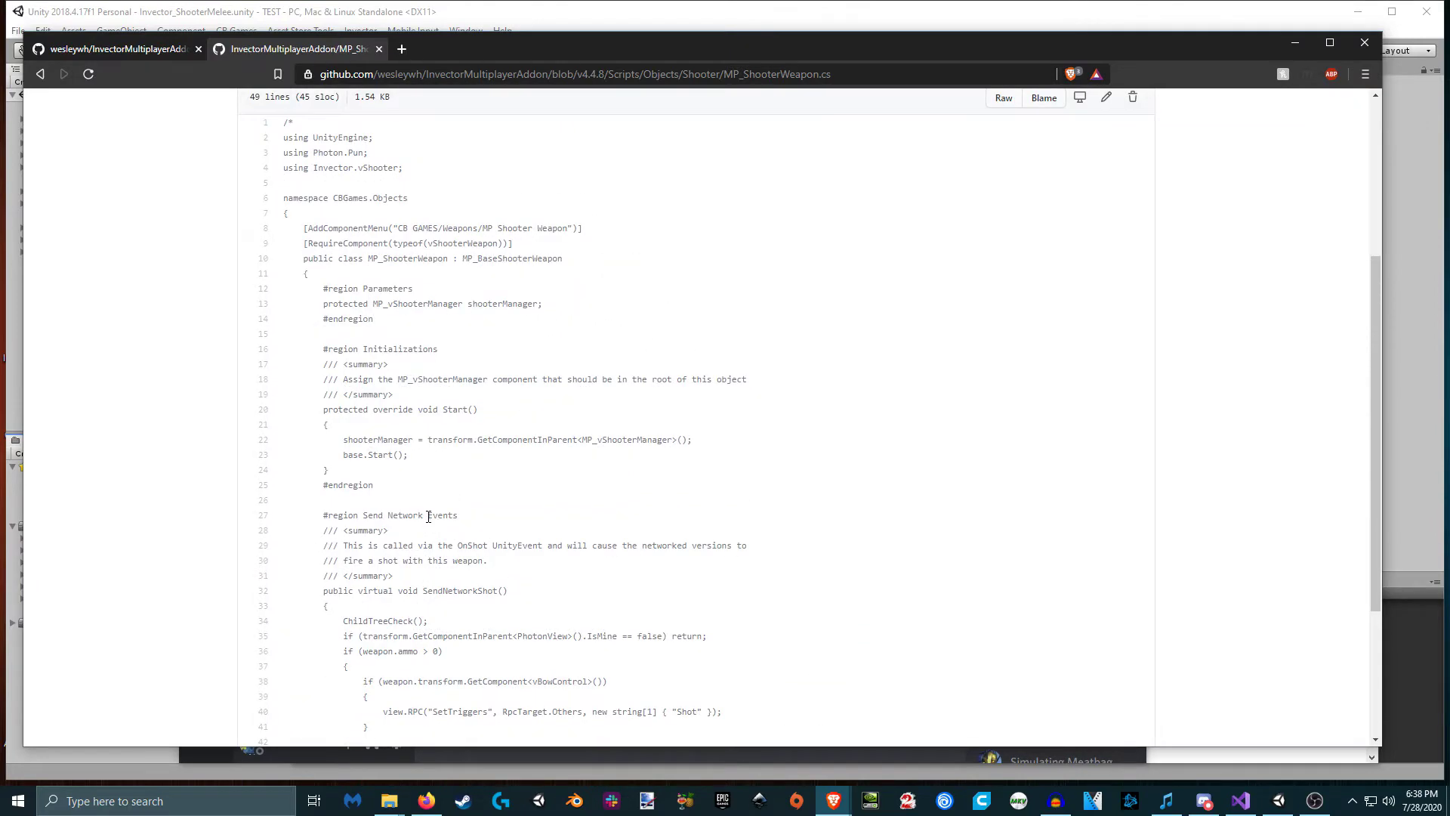
{"action": "scroll", "coordinate": [427, 507], "scroll_direction": "up", "scroll_amount": 2}
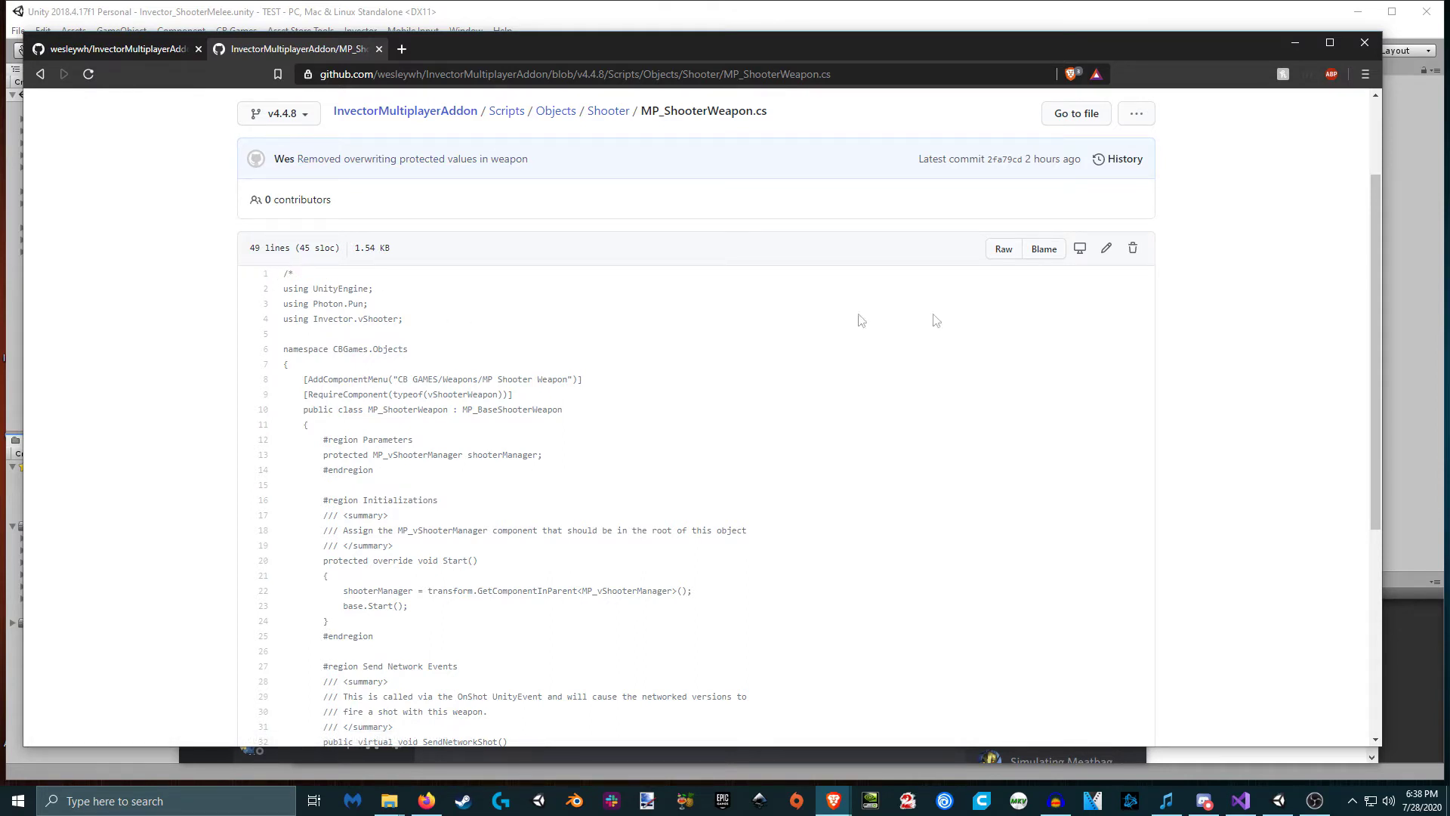
- Open the raw version of MP_ShooterWeapon.cs and copy all of its code
{"action": "left_click", "coordinate": [1003, 254]}
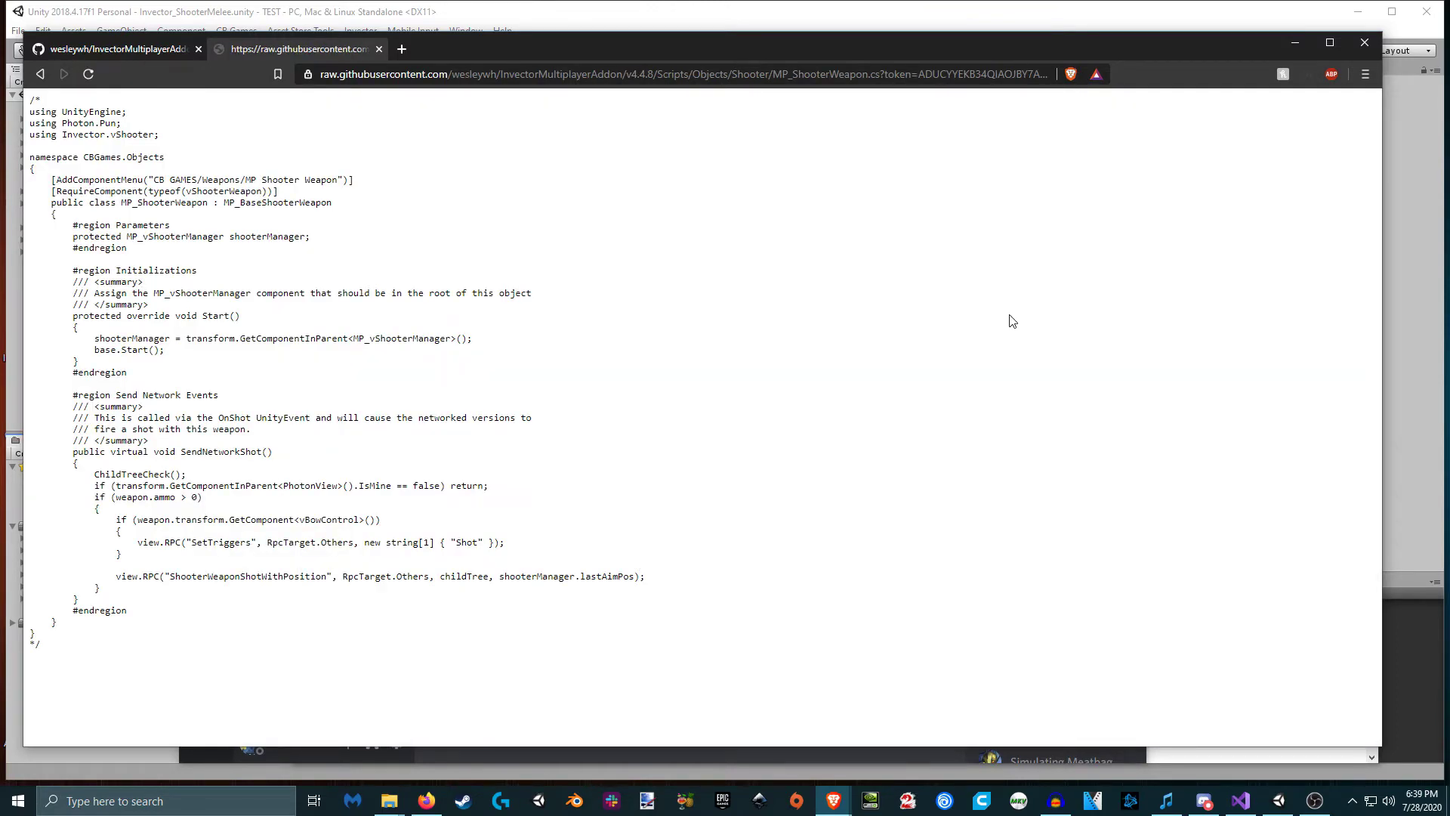
{"action": "key", "text": "ctrl+a"}
{"action": "key", "text": "ctrl+c"}
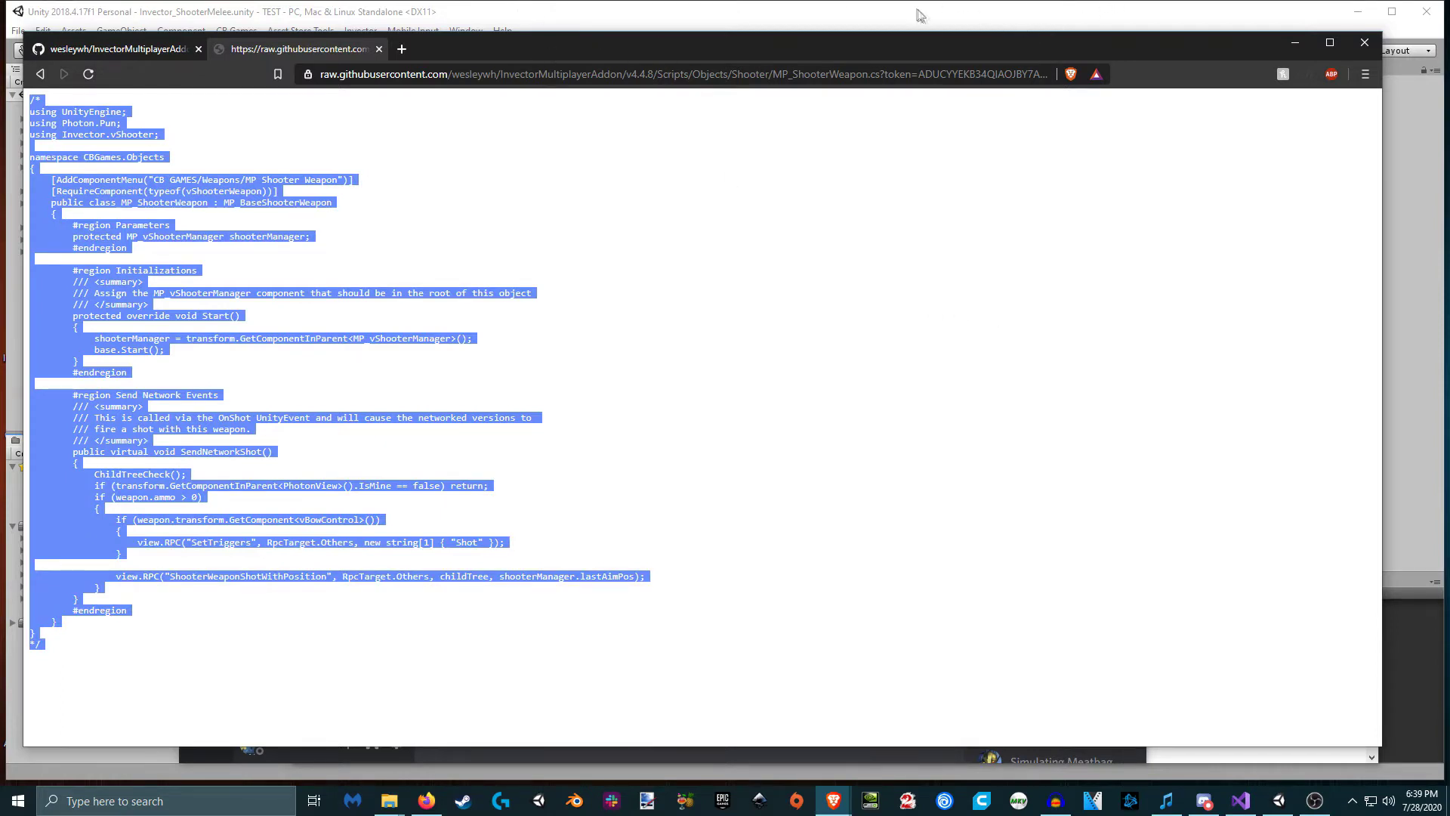
- Check the file's repository path, switch to Unity and open the MP_ShooterWeapon script from InvectorMultiplayer/Scripts/Objects/Shooter for editing
{"action": "left_click", "coordinate": [41, 75]}
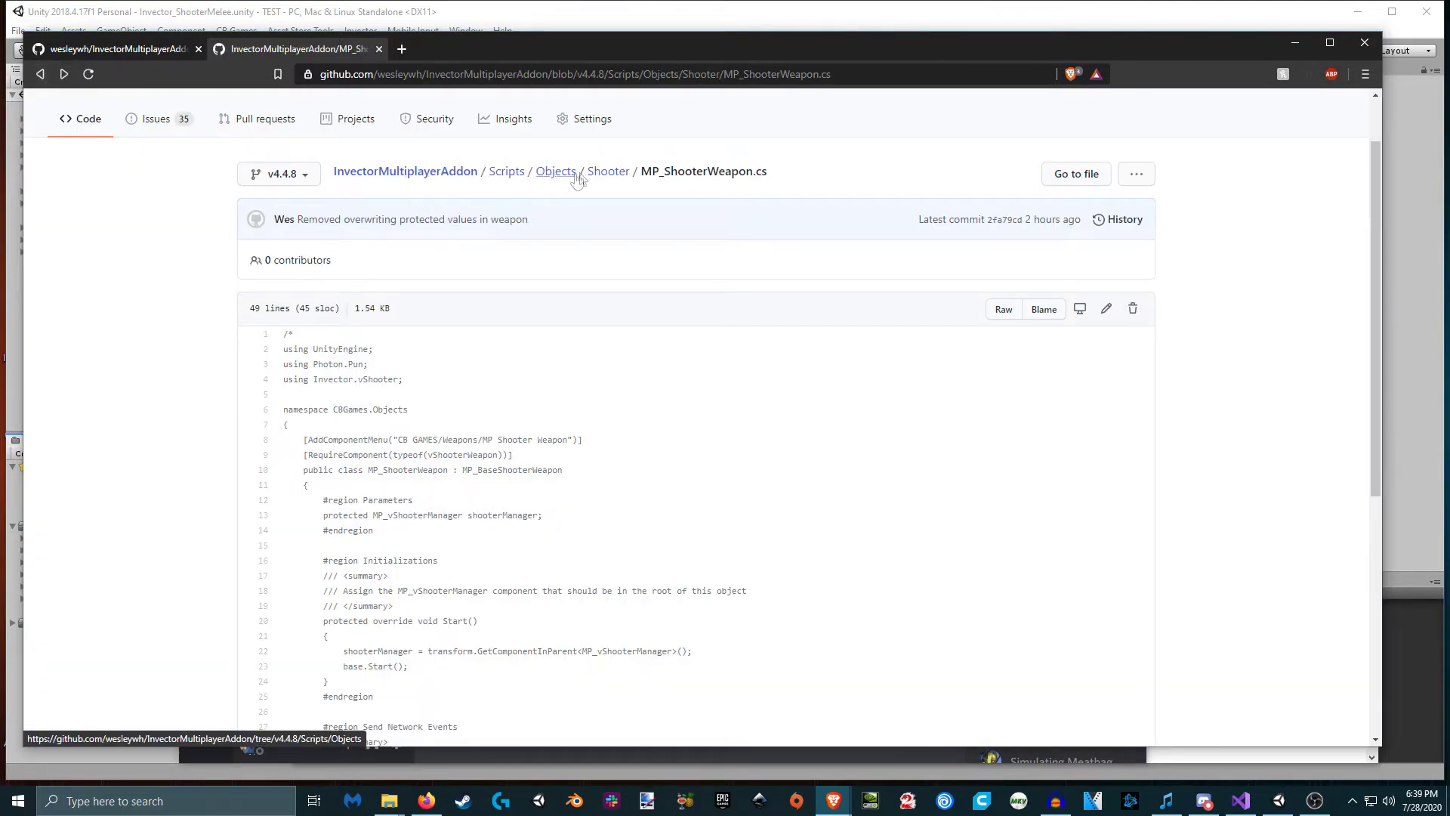
{"action": "left_click", "coordinate": [752, 23]}
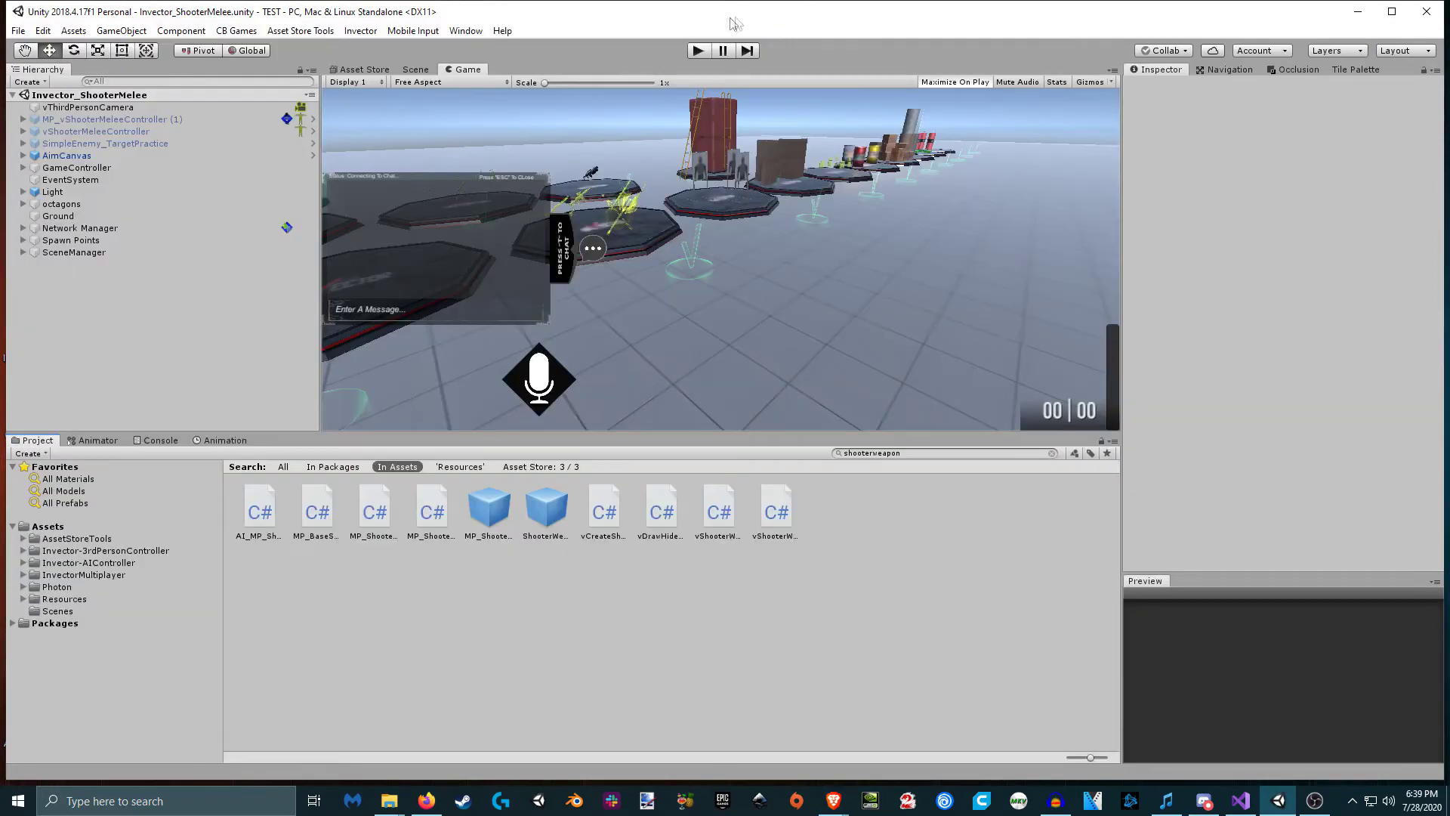
{"action": "left_click", "coordinate": [106, 575]}
{"action": "double_click", "coordinate": [431, 508]}
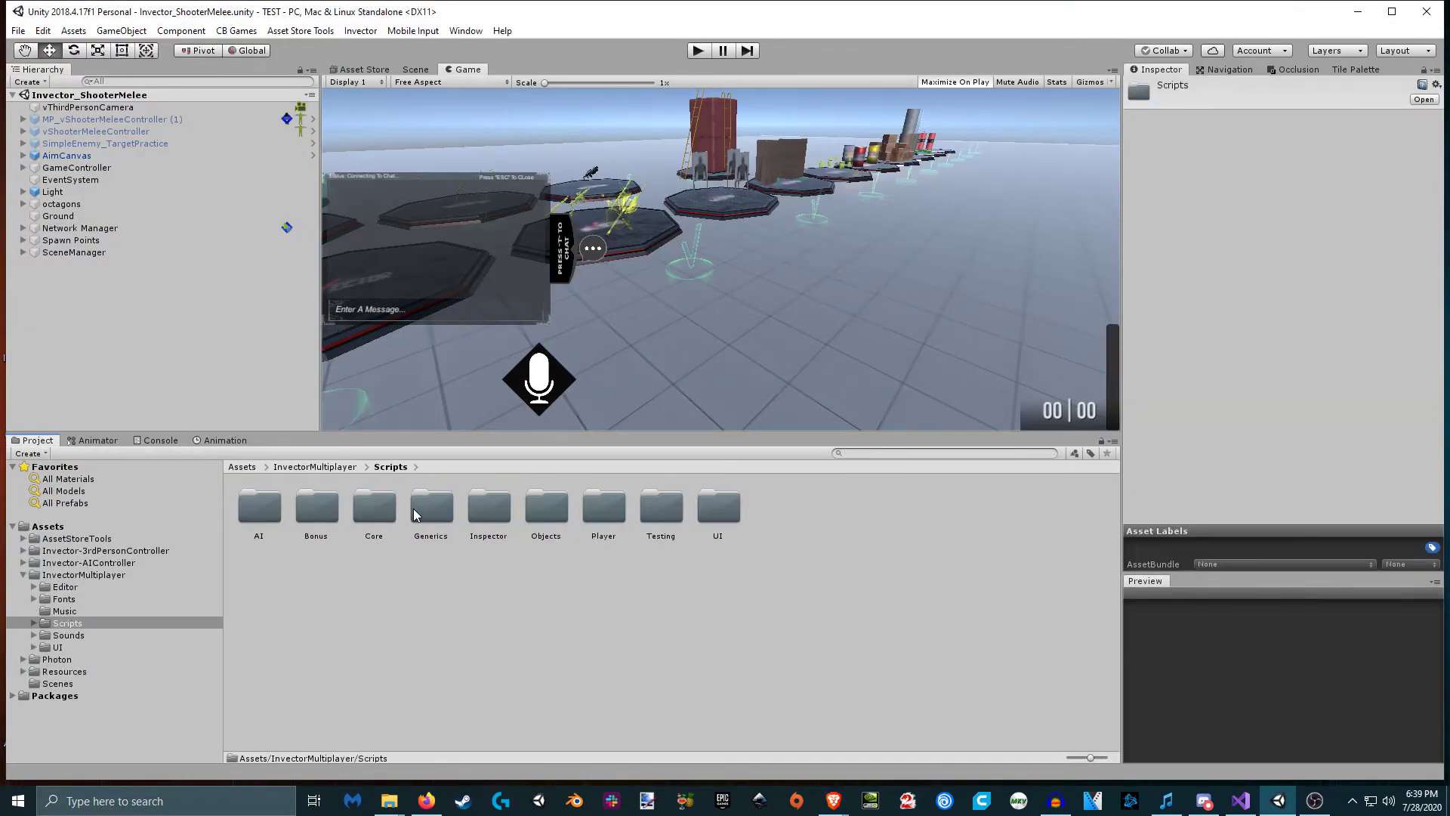
{"action": "double_click", "coordinate": [559, 511]}
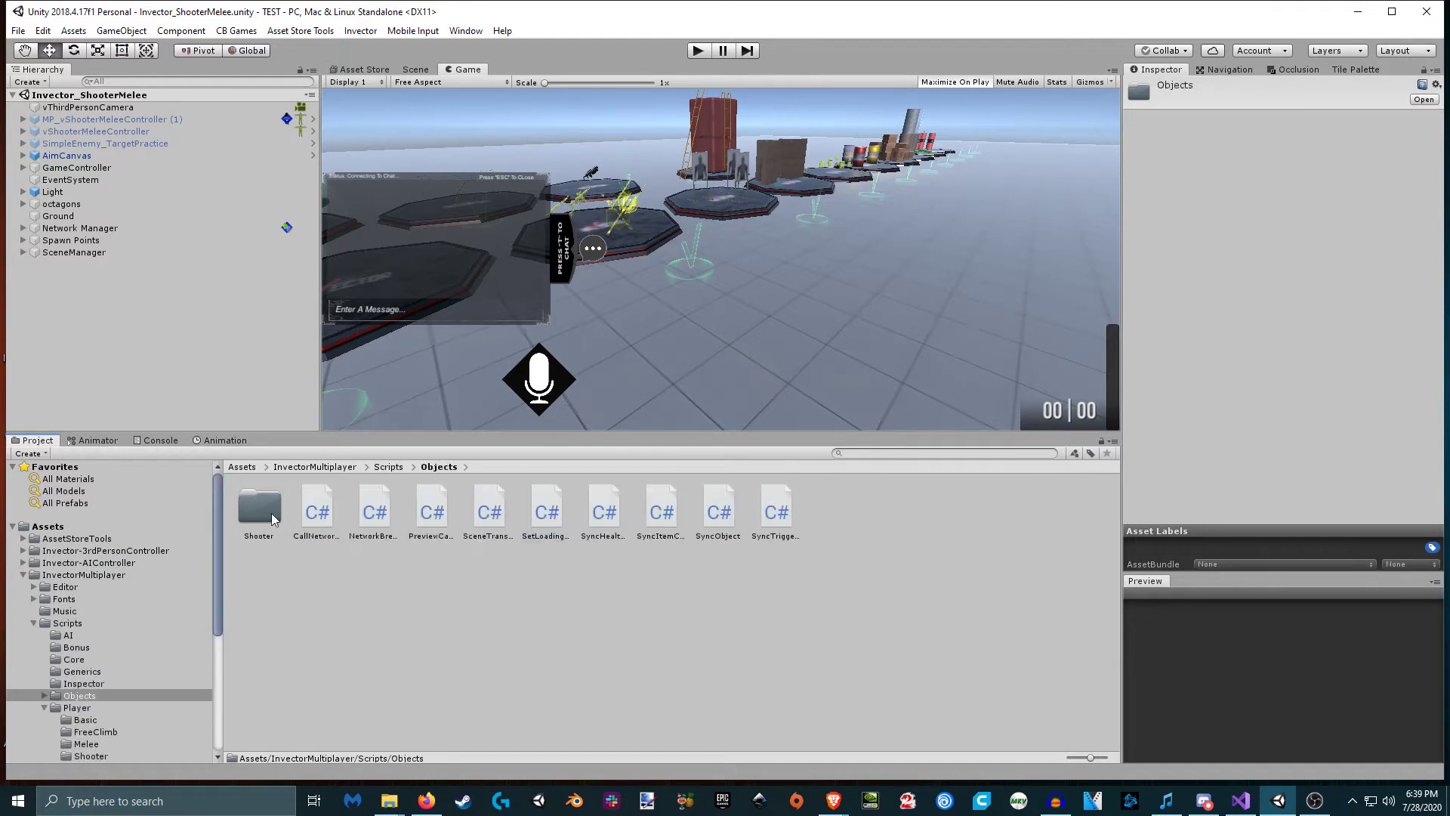
{"action": "double_click", "coordinate": [261, 511]}
{"action": "left_click", "coordinate": [432, 514]}
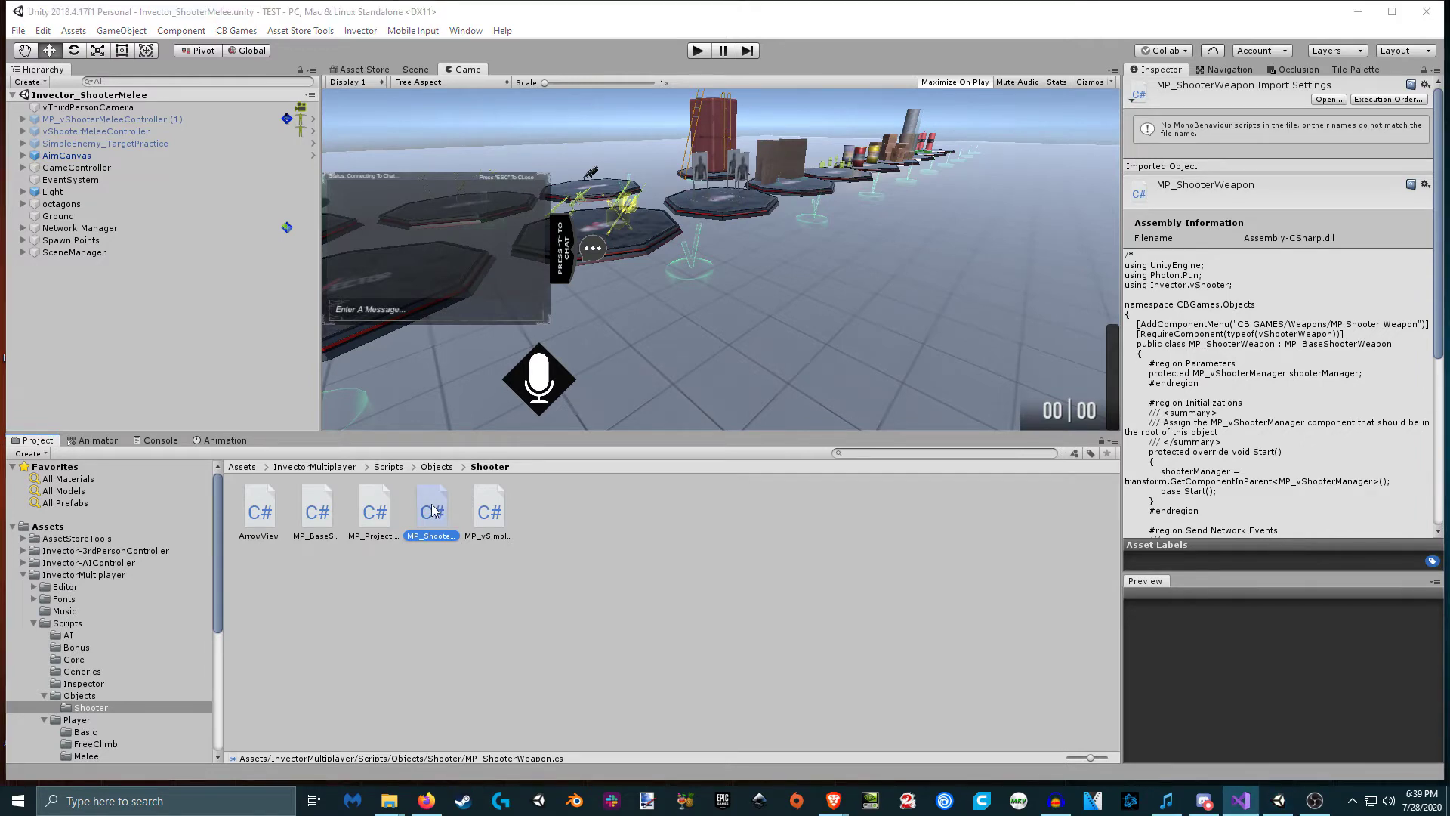
- Replace the entire contents of MP_ShooterWeapon.cs in Visual Studio with the code copied from GitHub and check it against the raw page
{"action": "key", "text": "ctrl+v"}
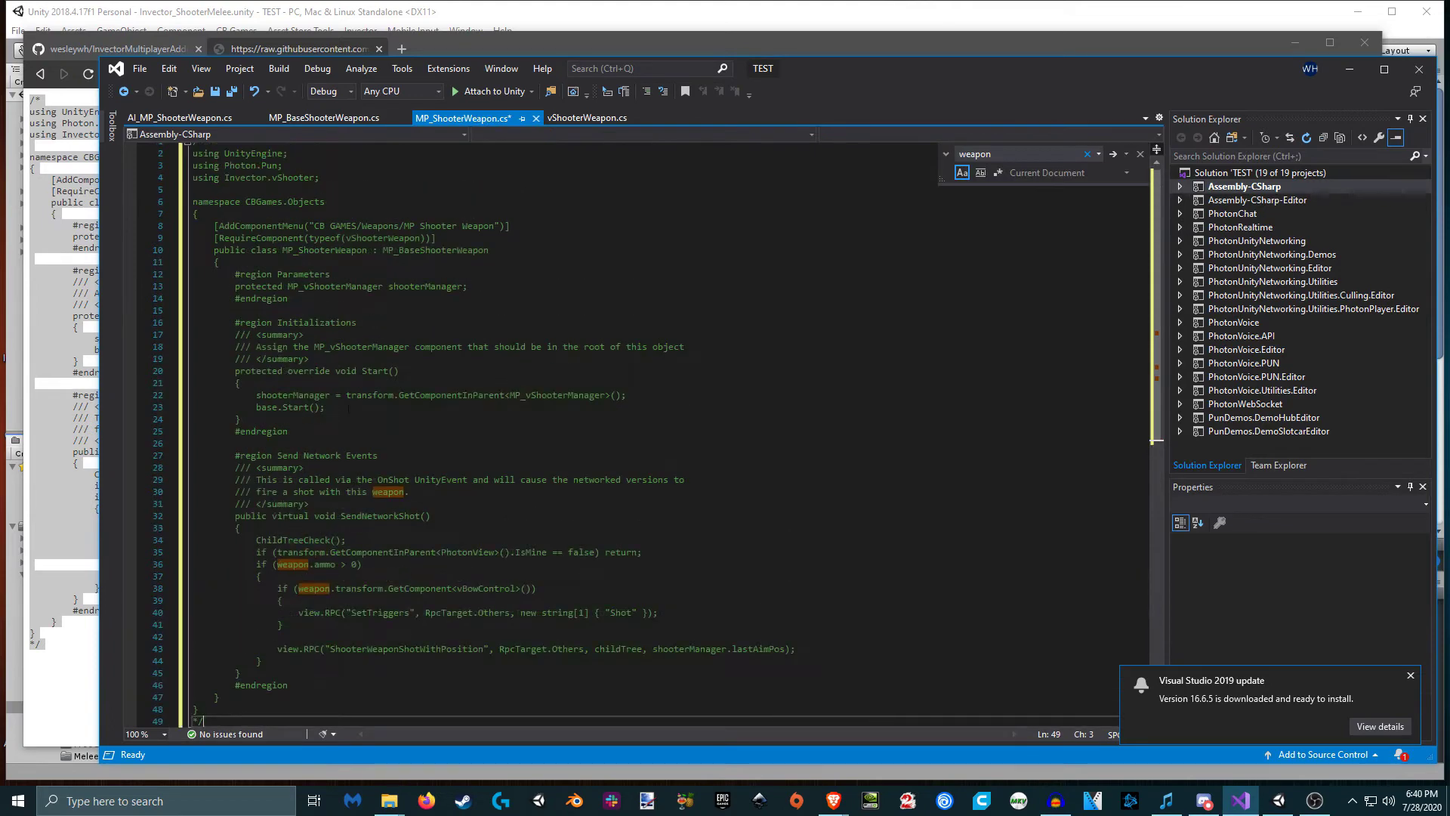
{"action": "scroll", "coordinate": [454, 438], "scroll_direction": "down", "scroll_amount": 5}
{"action": "scroll", "coordinate": [572, 469], "scroll_direction": "up", "scroll_amount": 5}
{"action": "left_click", "coordinate": [1150, 42]}
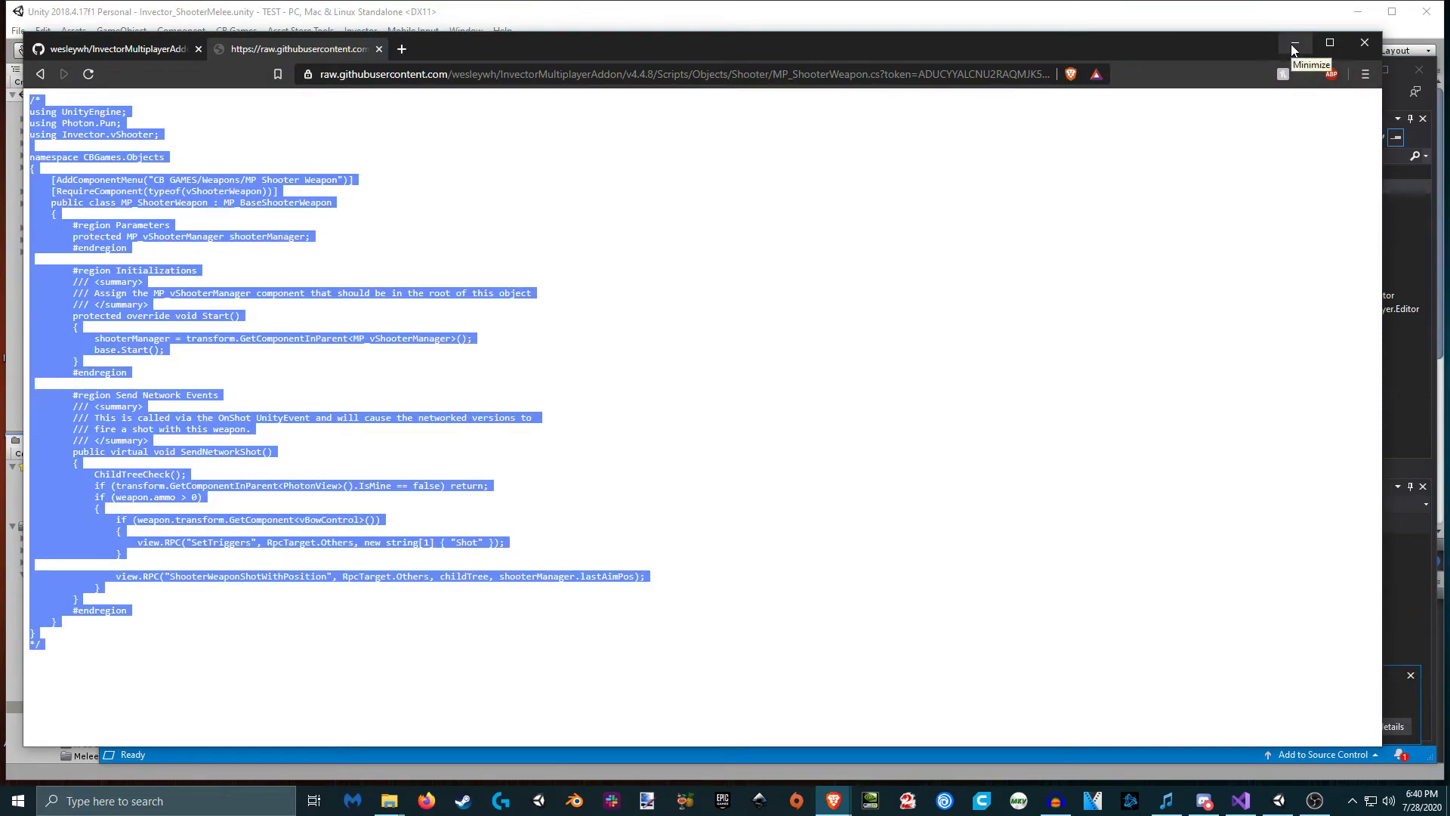
{"action": "left_click", "coordinate": [1437, 252]}
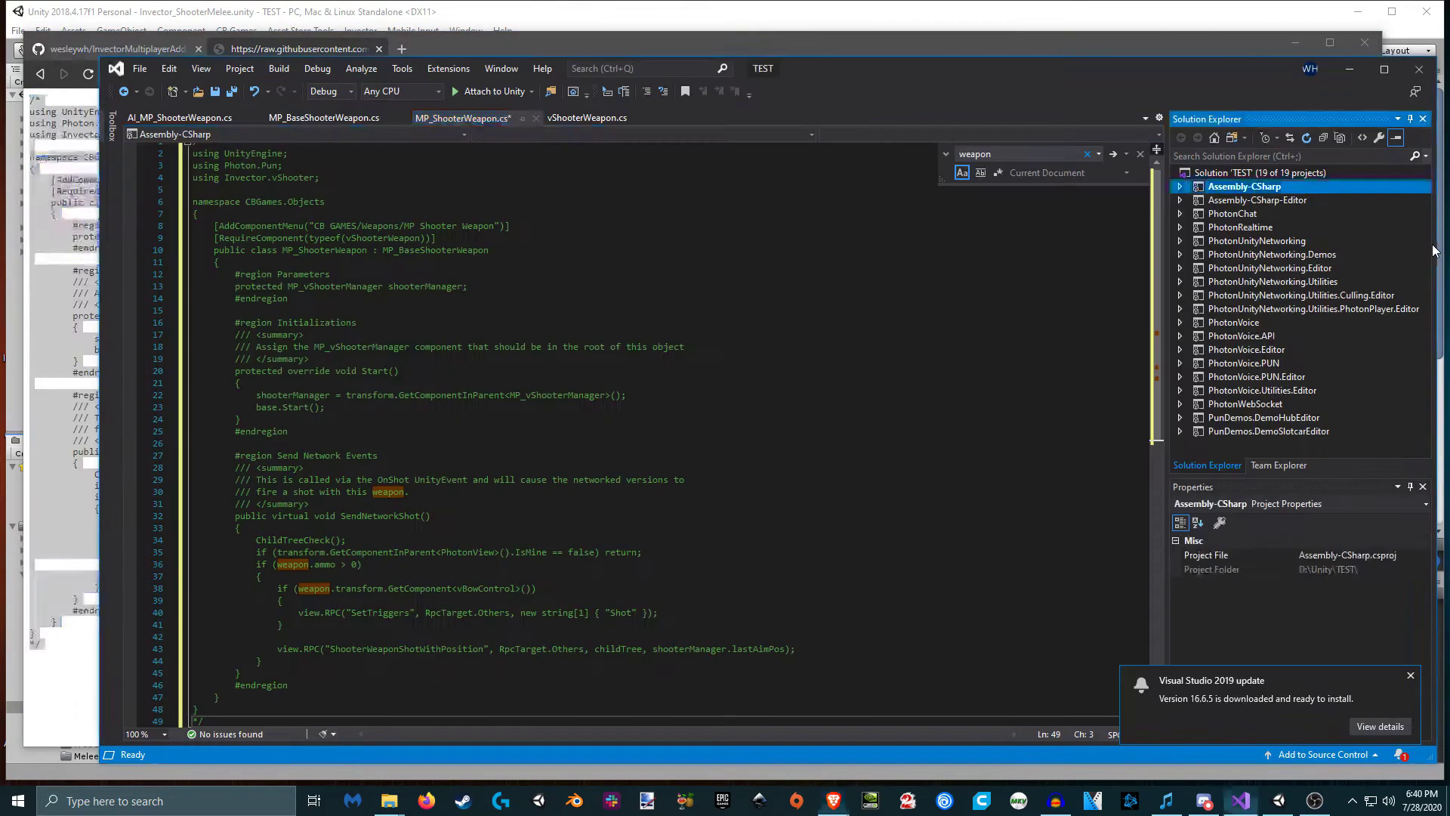
- Remove the closing and opening comment markers around the code in MP_ShooterWeapon.cs, and undo the removal
{"action": "scroll", "coordinate": [453, 529], "scroll_direction": "down", "scroll_amount": 1}
{"action": "left_click", "coordinate": [247, 692]}
{"action": "key", "text": "BackSpace"}
{"action": "key", "text": "BackSpace"}
{"action": "key", "text": "BackSpace"}
{"action": "left_click", "coordinate": [222, 151]}
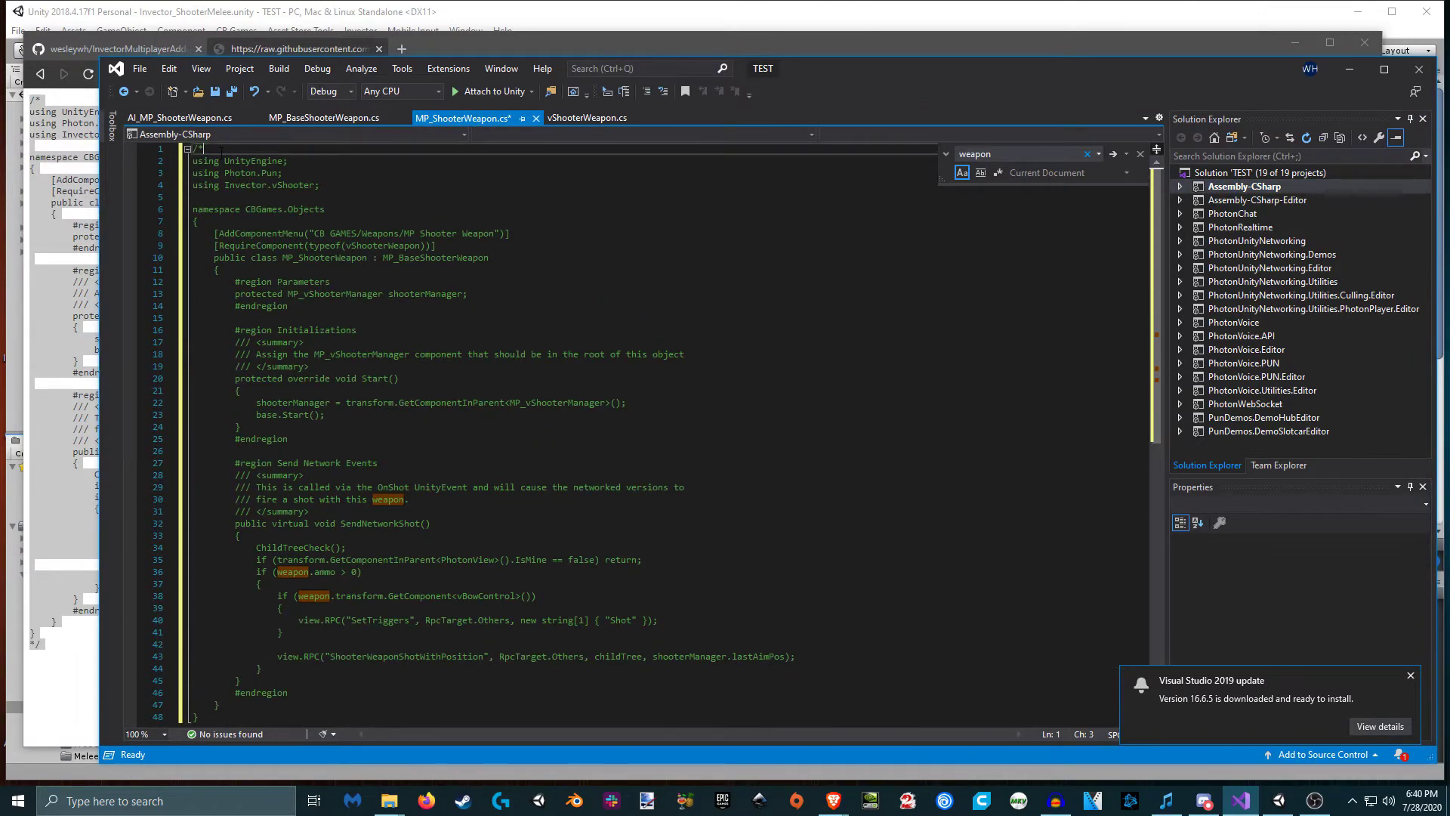
{"action": "key", "text": "BackSpace"}
{"action": "key", "text": "BackSpace"}
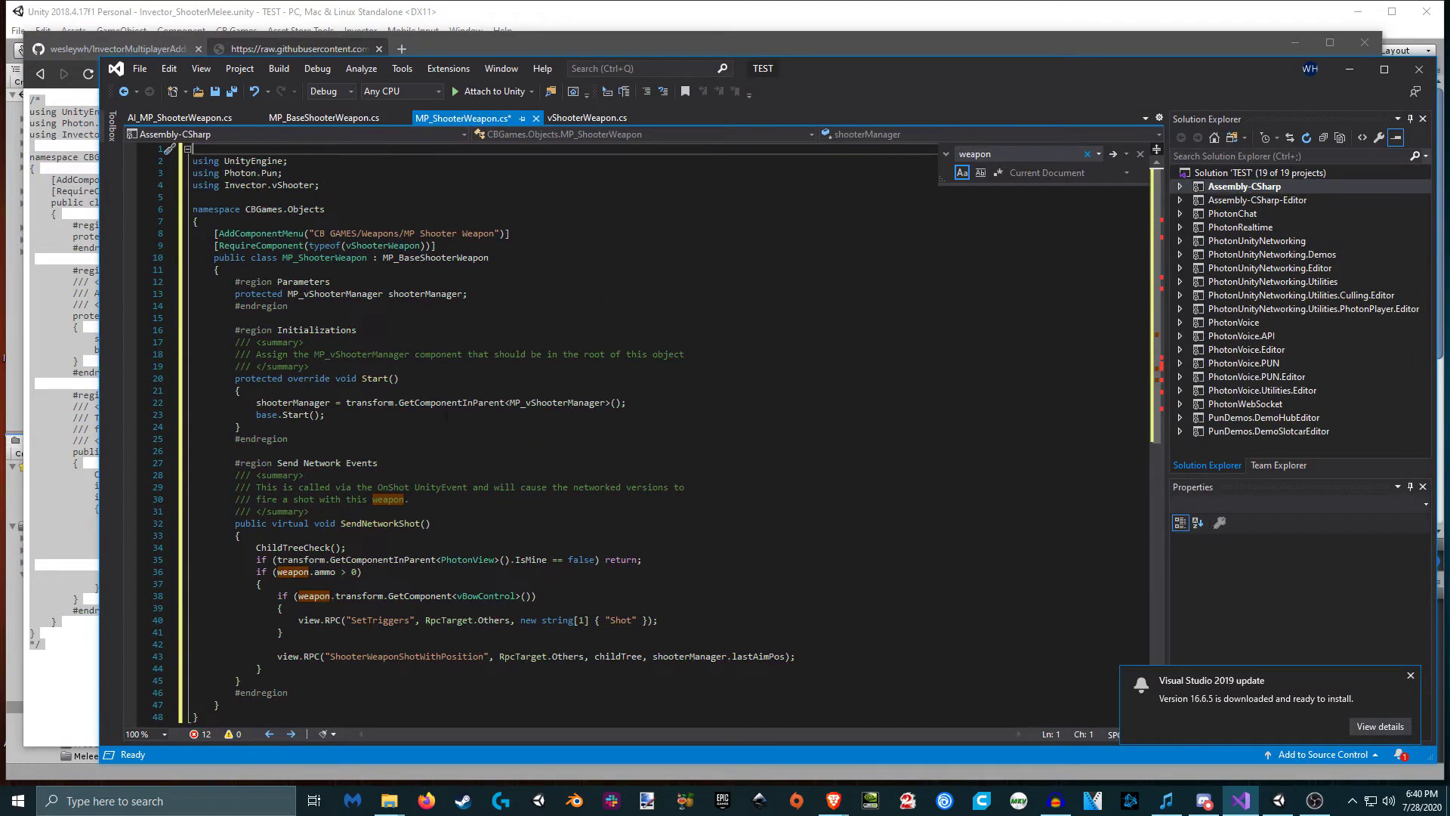
{"action": "key", "text": "ctrl+z"}
{"action": "key", "text": "ctrl+z"}
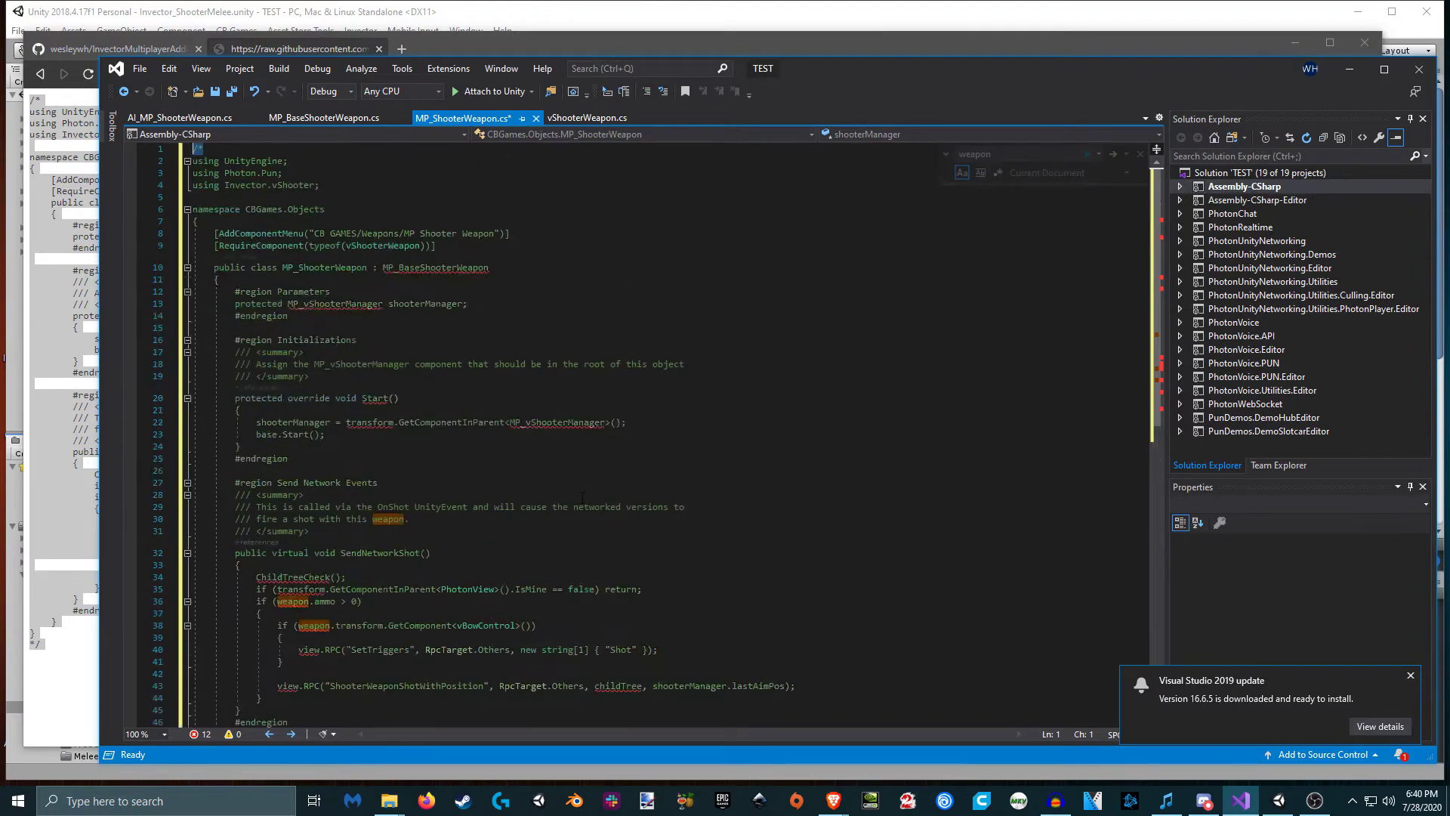
- Move Visual Studio out of the way, leave the raw code page and close the MP_ShooterWeapon.cs page in the browser
{"action": "left_click_drag", "start_coordinate": [817, 65], "coordinate": [1449, 161]}
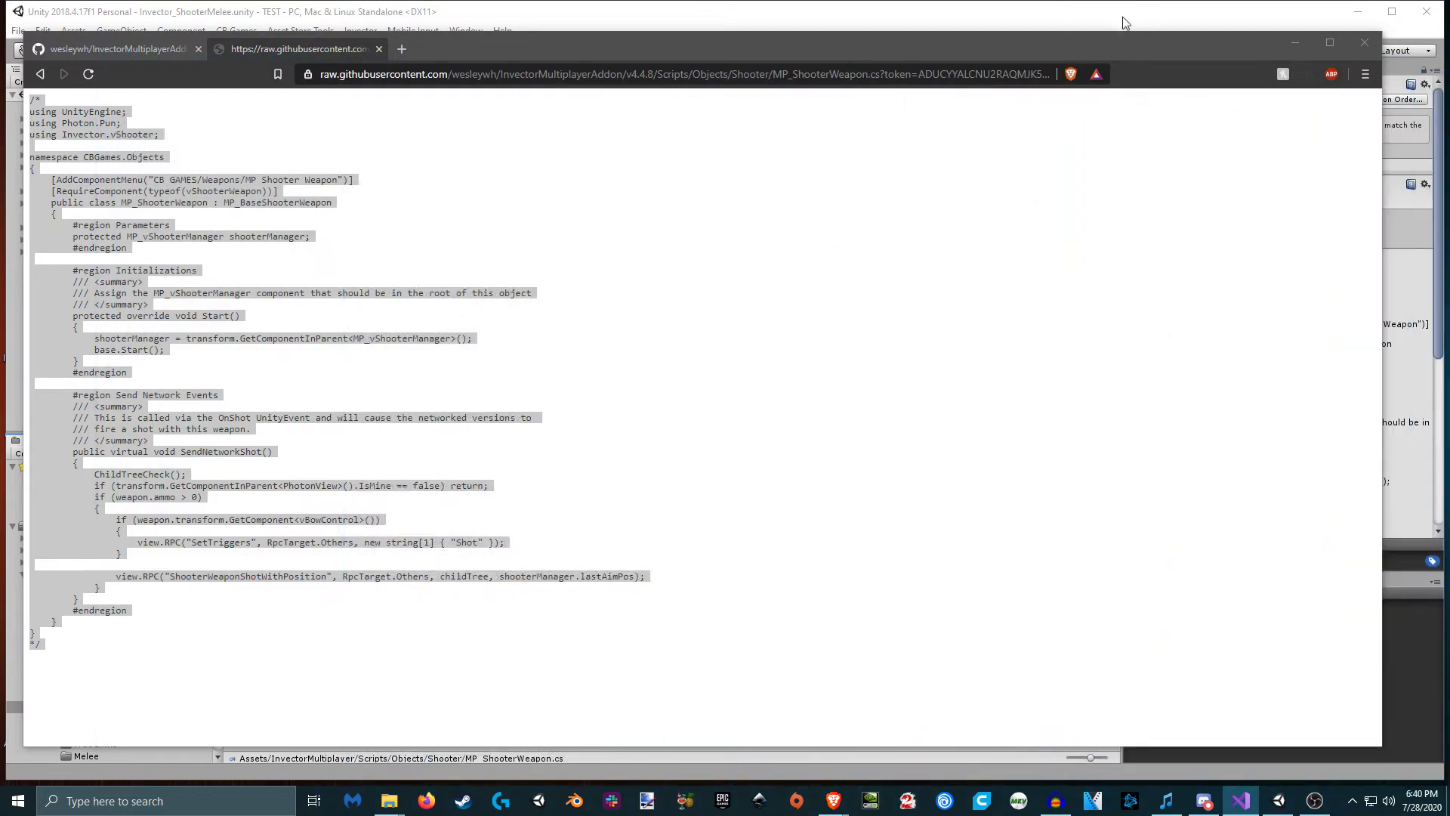
{"action": "left_click", "coordinate": [39, 73]}
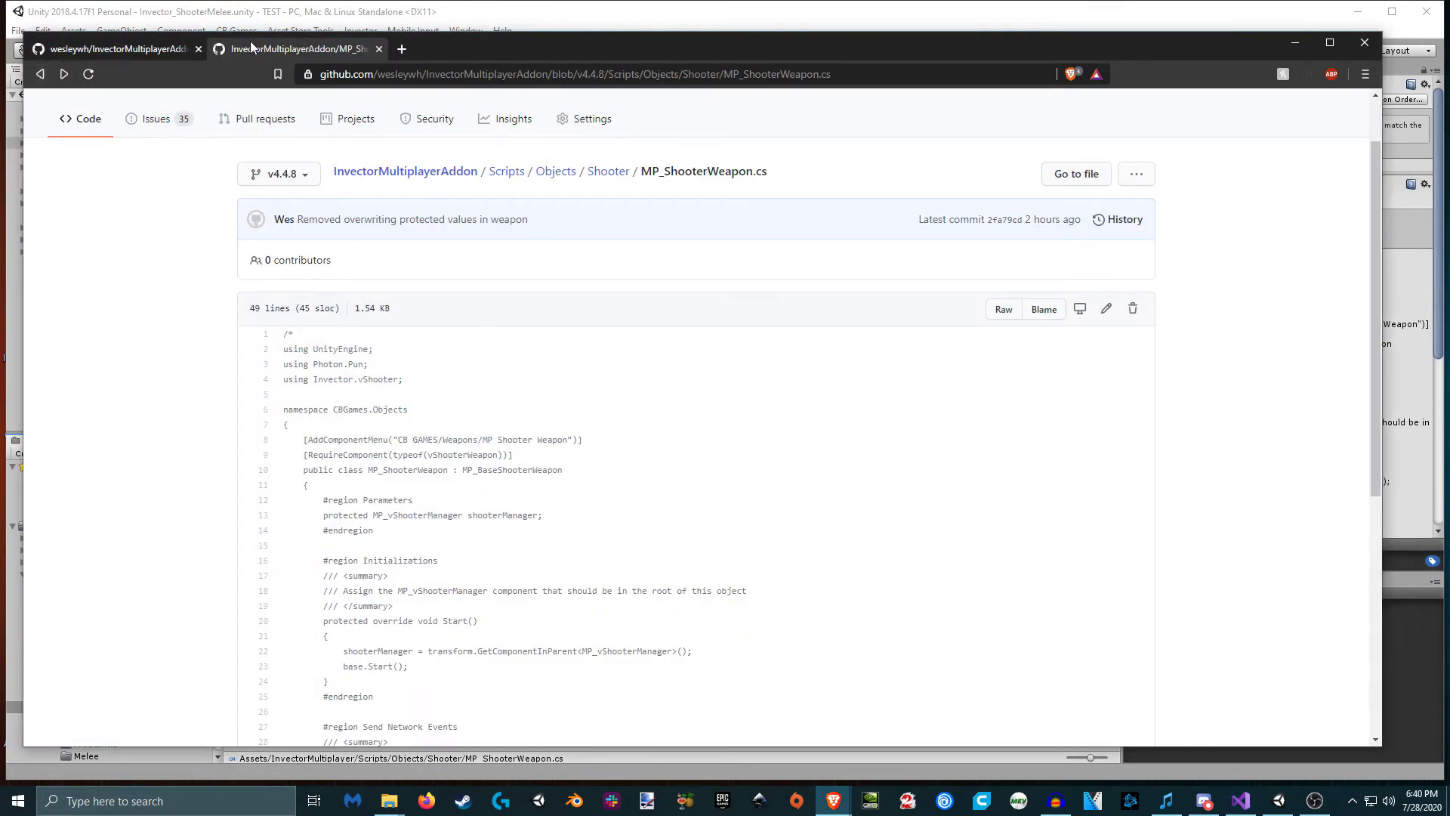
{"action": "left_click", "coordinate": [379, 48]}
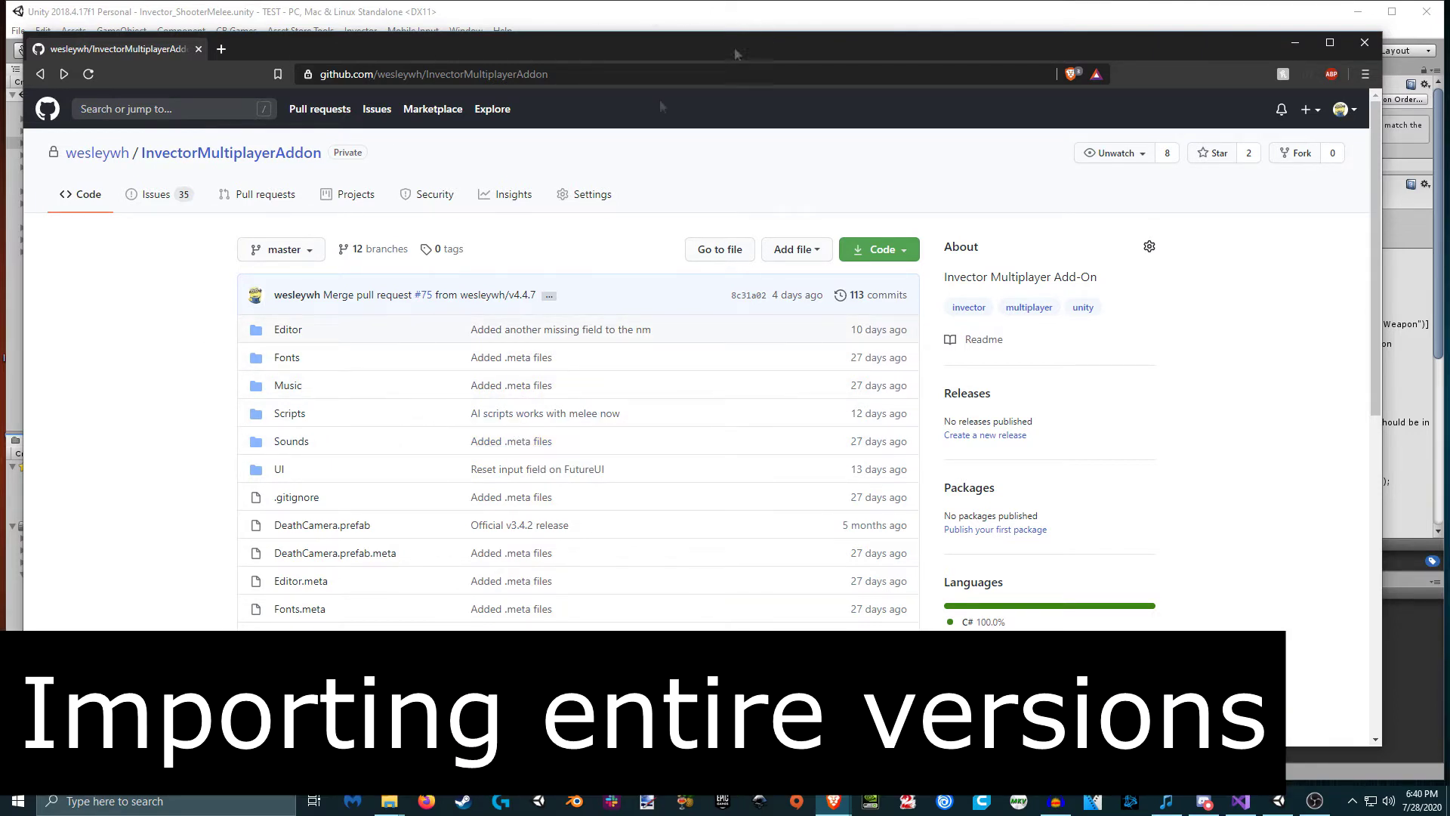
- Switch the InvectorMultiplayerAddon repository from master to v4.4.6 and on to the v4.4.8 branch
{"action": "left_click", "coordinate": [310, 254]}
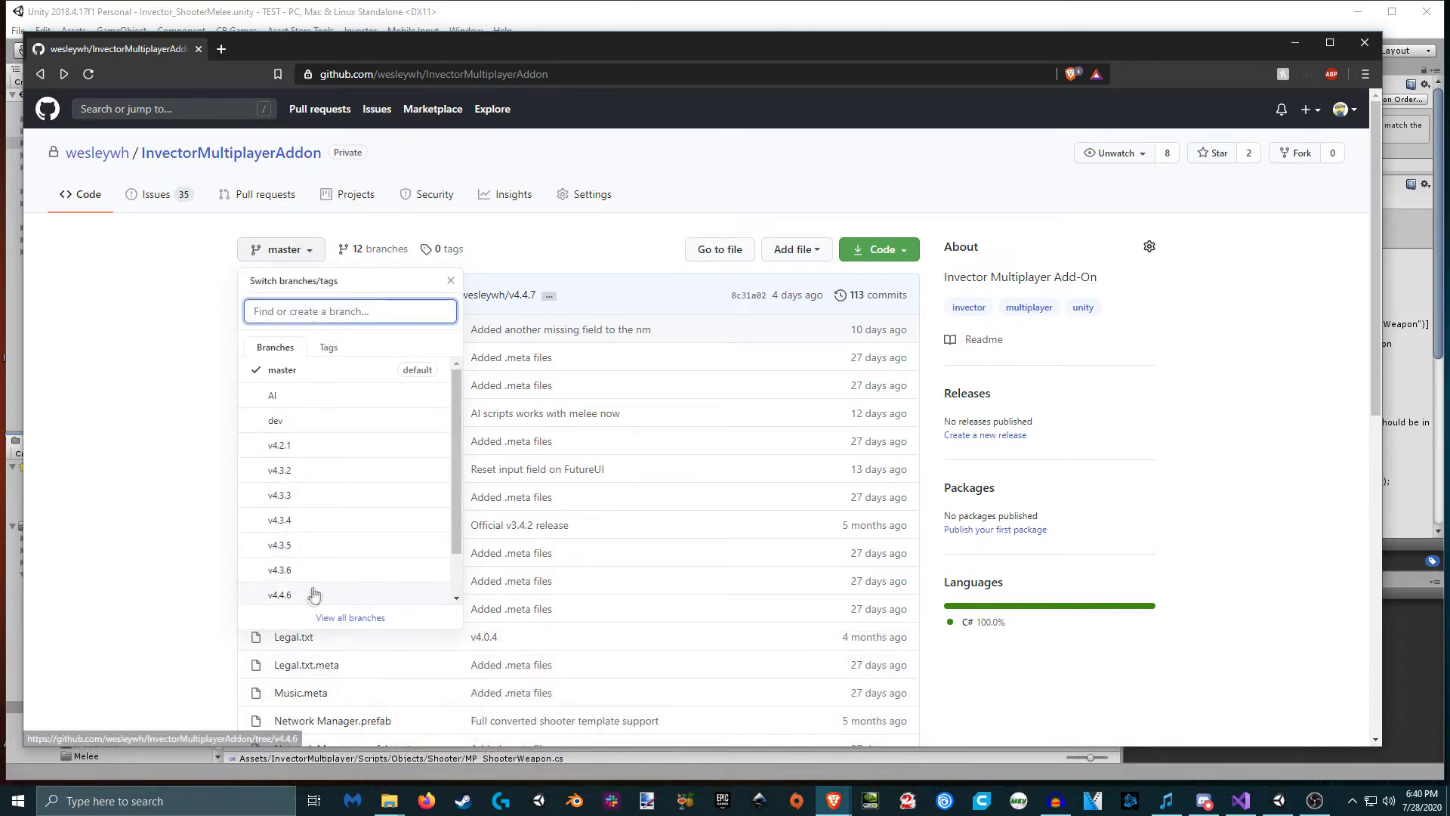
{"action": "left_click", "coordinate": [315, 594]}
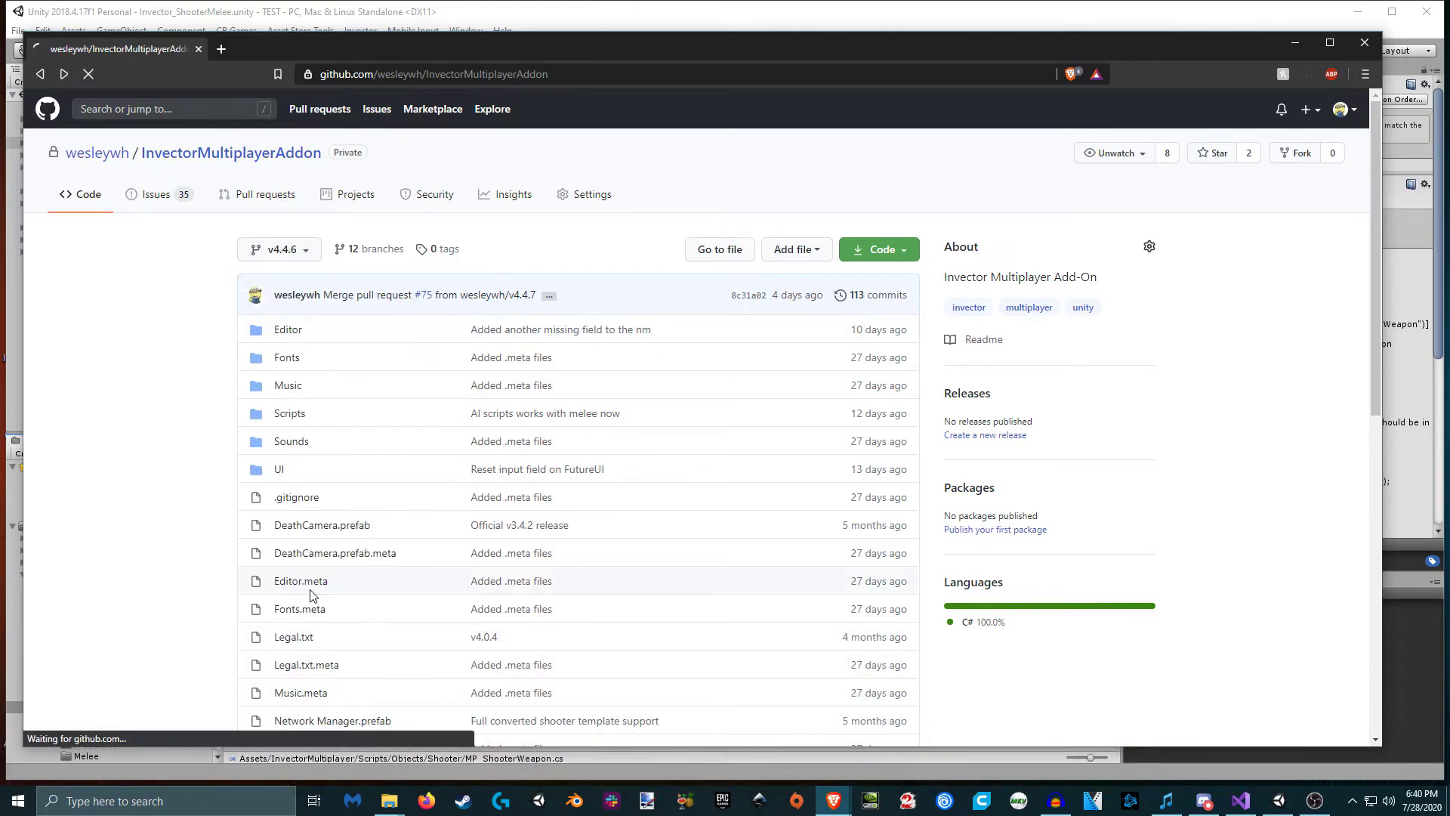
{"action": "left_click", "coordinate": [302, 254]}
{"action": "scroll", "coordinate": [313, 446], "scroll_direction": "down", "scroll_amount": 2}
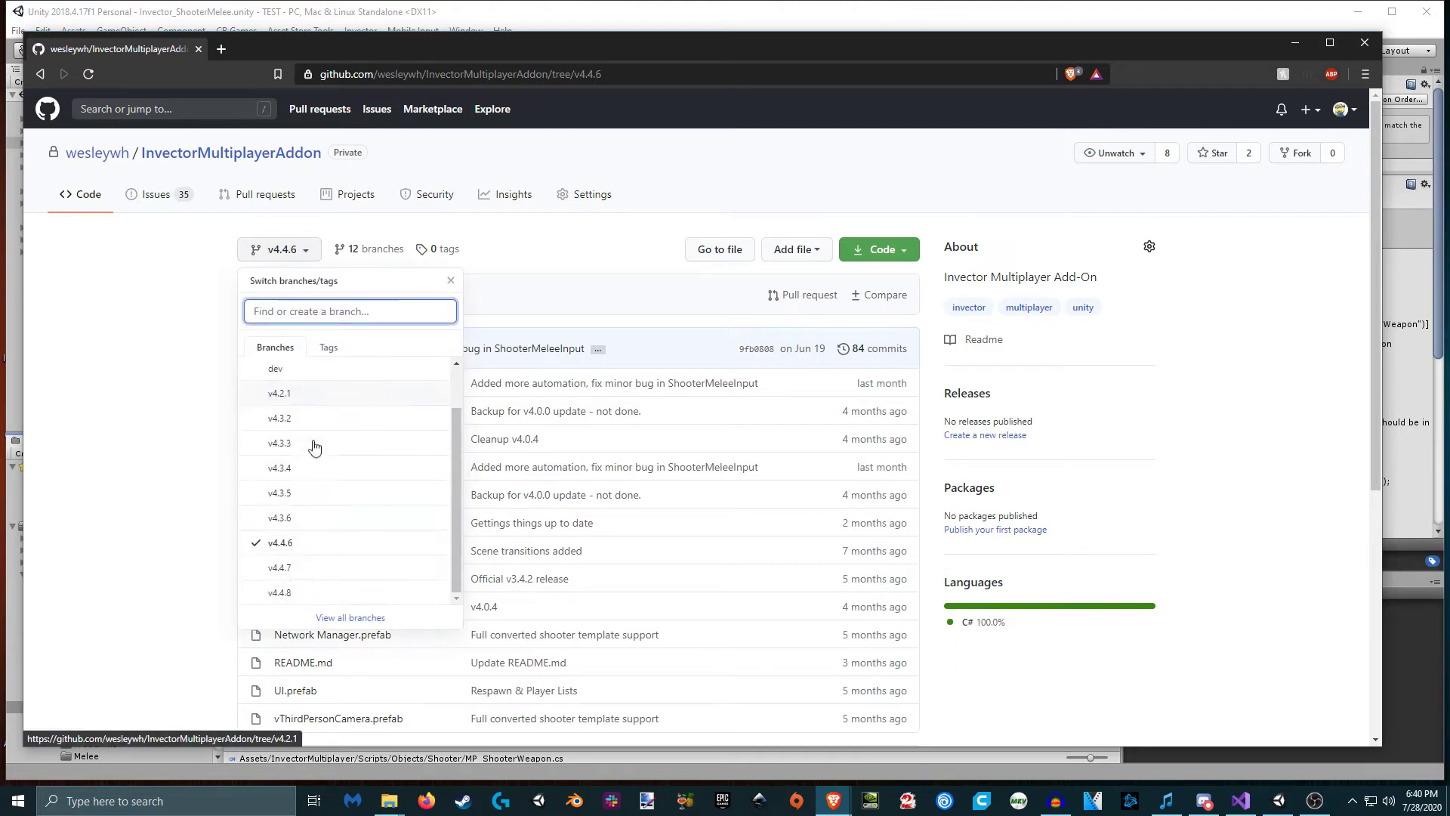
{"action": "left_click", "coordinate": [281, 593]}
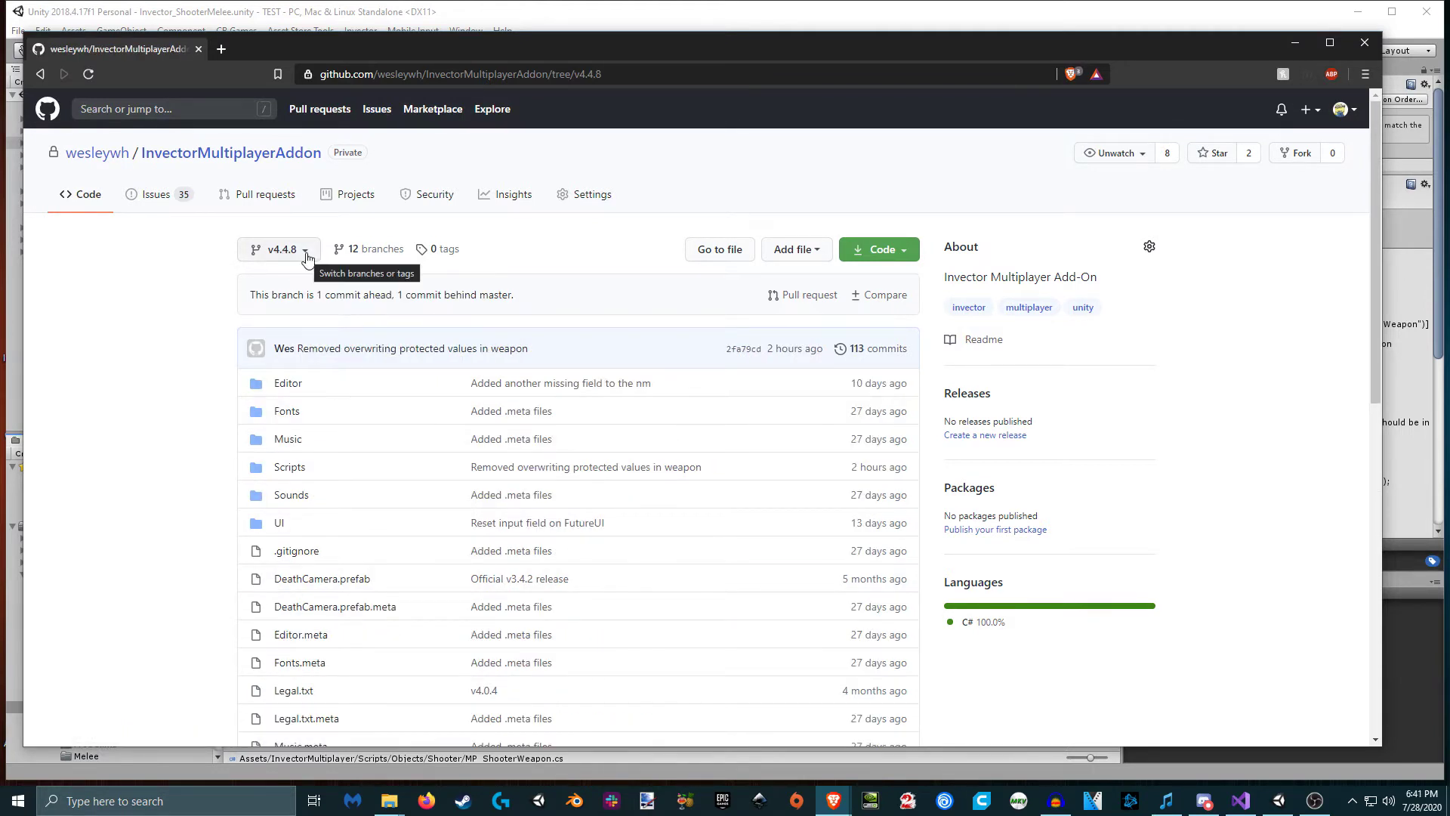
- Download the v4.4.8 branch as a ZIP and save it as InvectorMultiplayerAddon-4.4.8.zip in the Downloads folder
{"action": "left_click", "coordinate": [897, 250]}
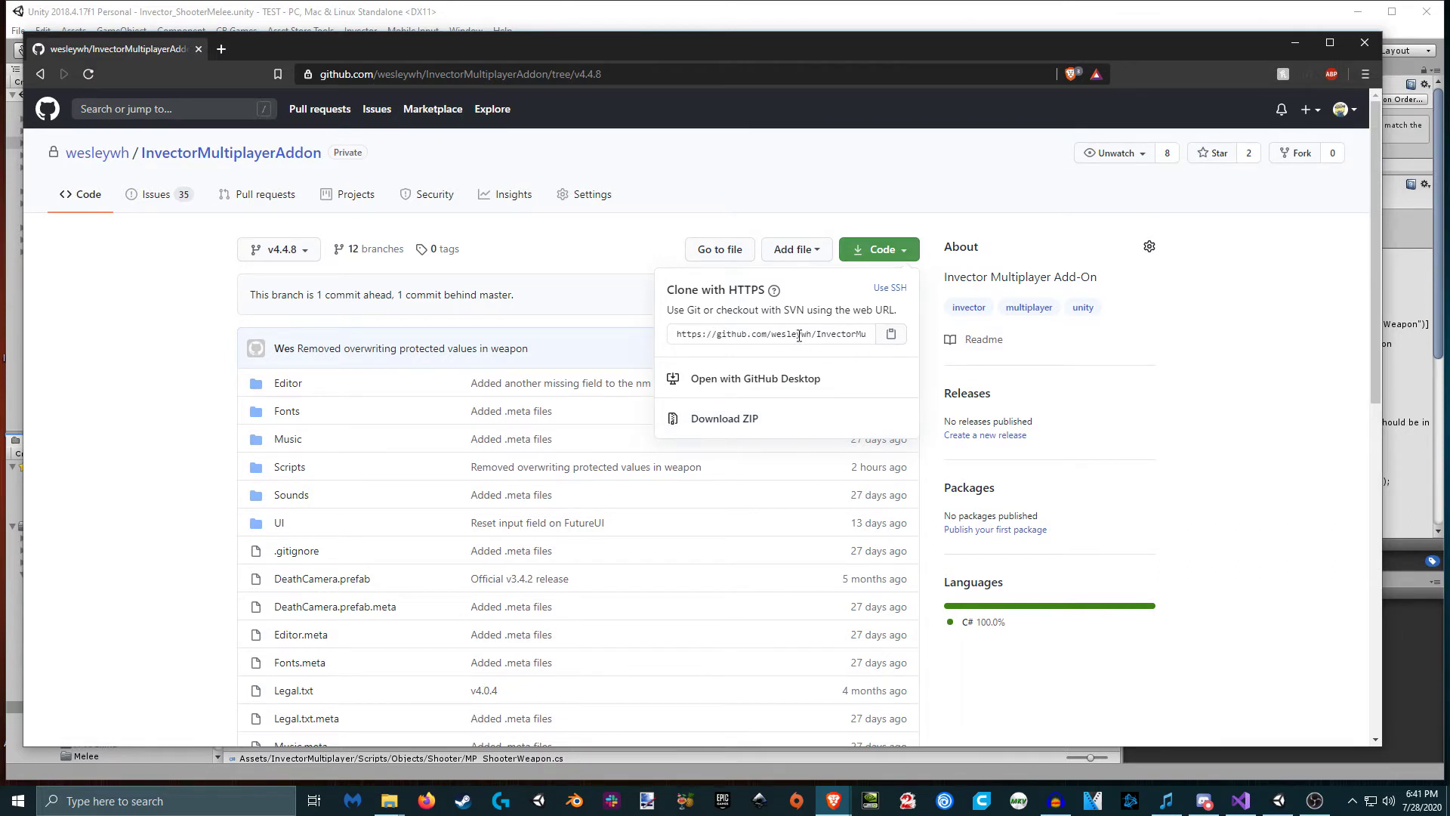
{"action": "left_click", "coordinate": [720, 420]}
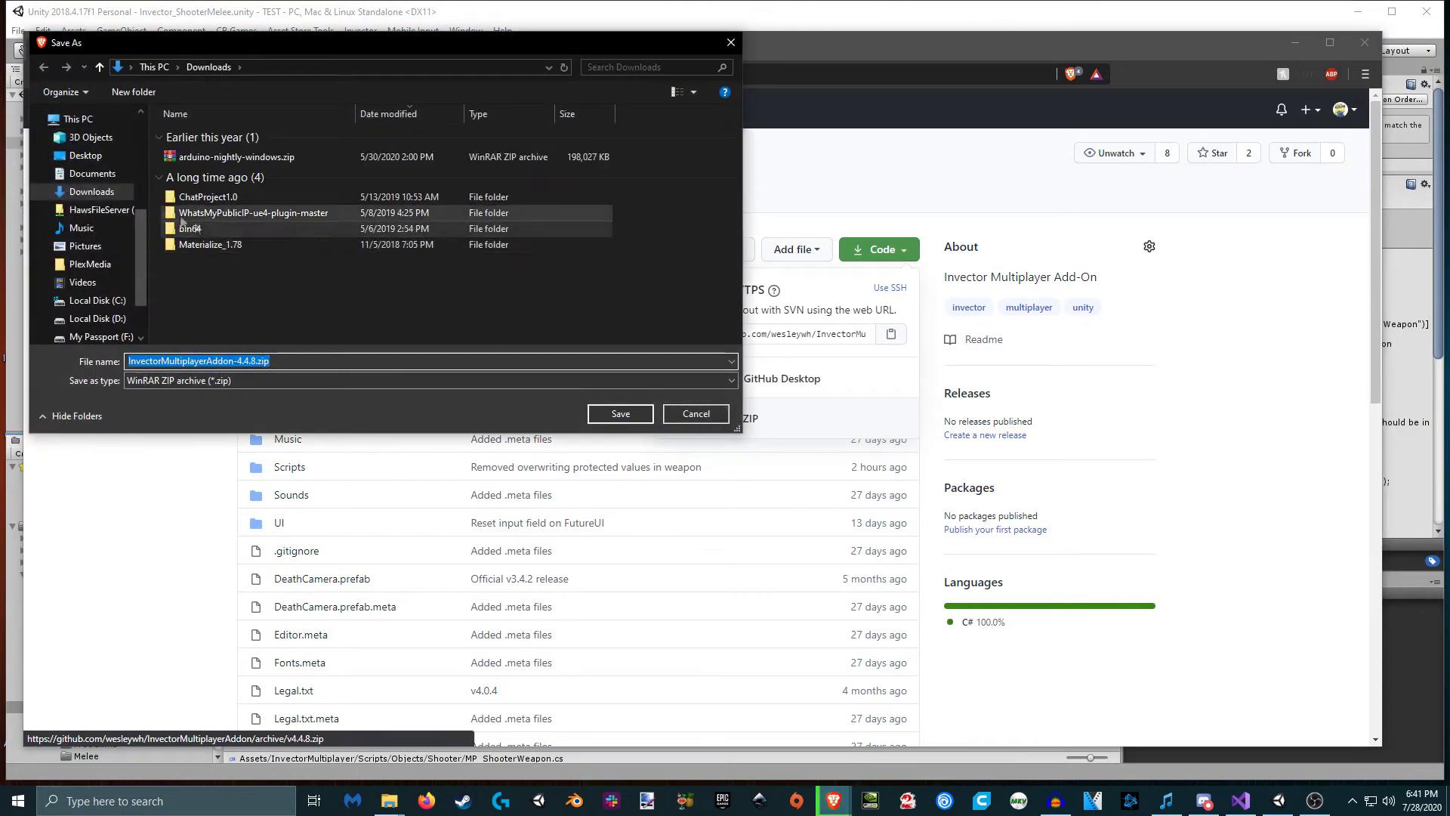
{"action": "left_click", "coordinate": [618, 414]}
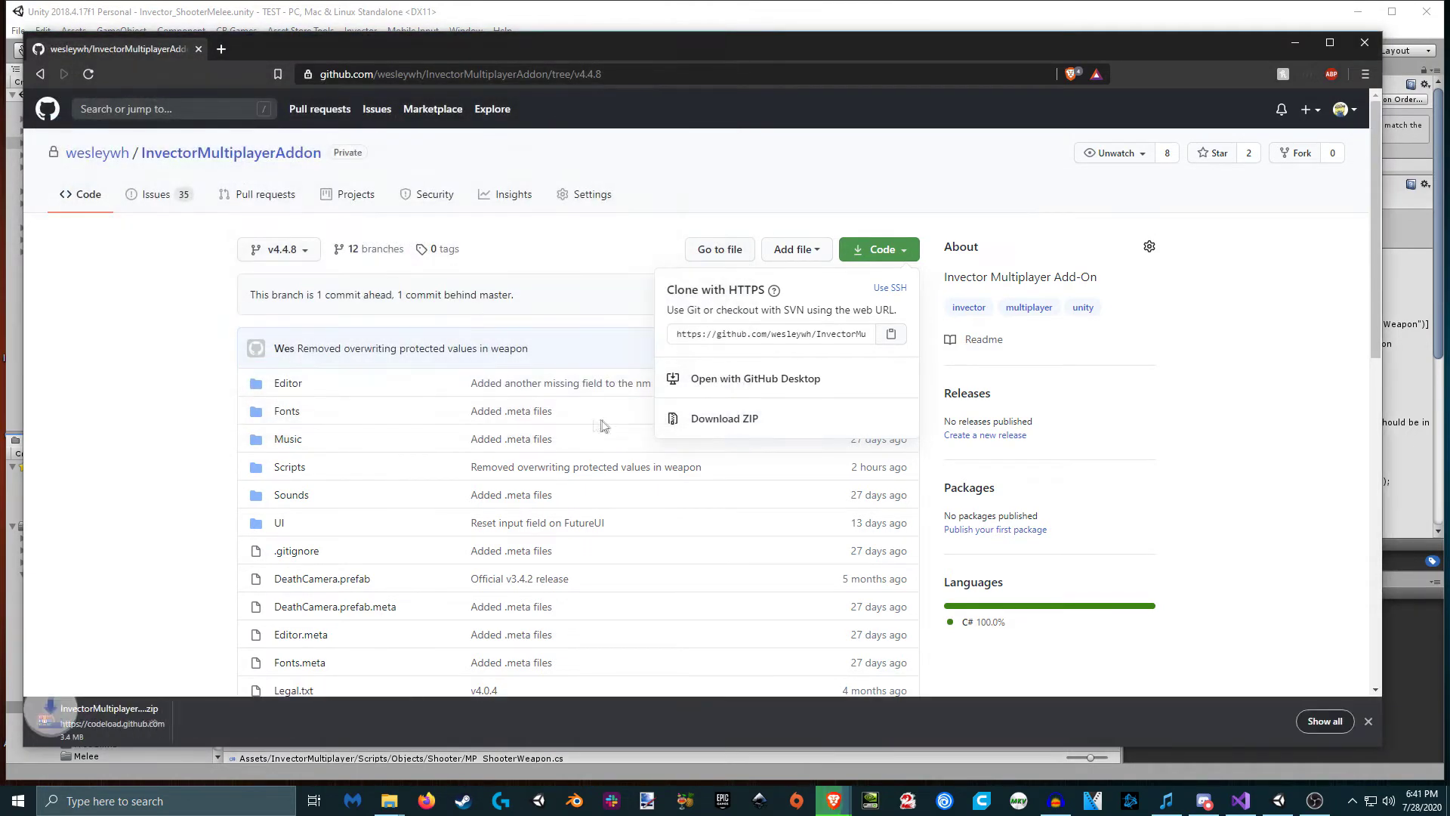
{"action": "left_click", "coordinate": [180, 724]}
{"action": "left_click", "coordinate": [219, 670]}
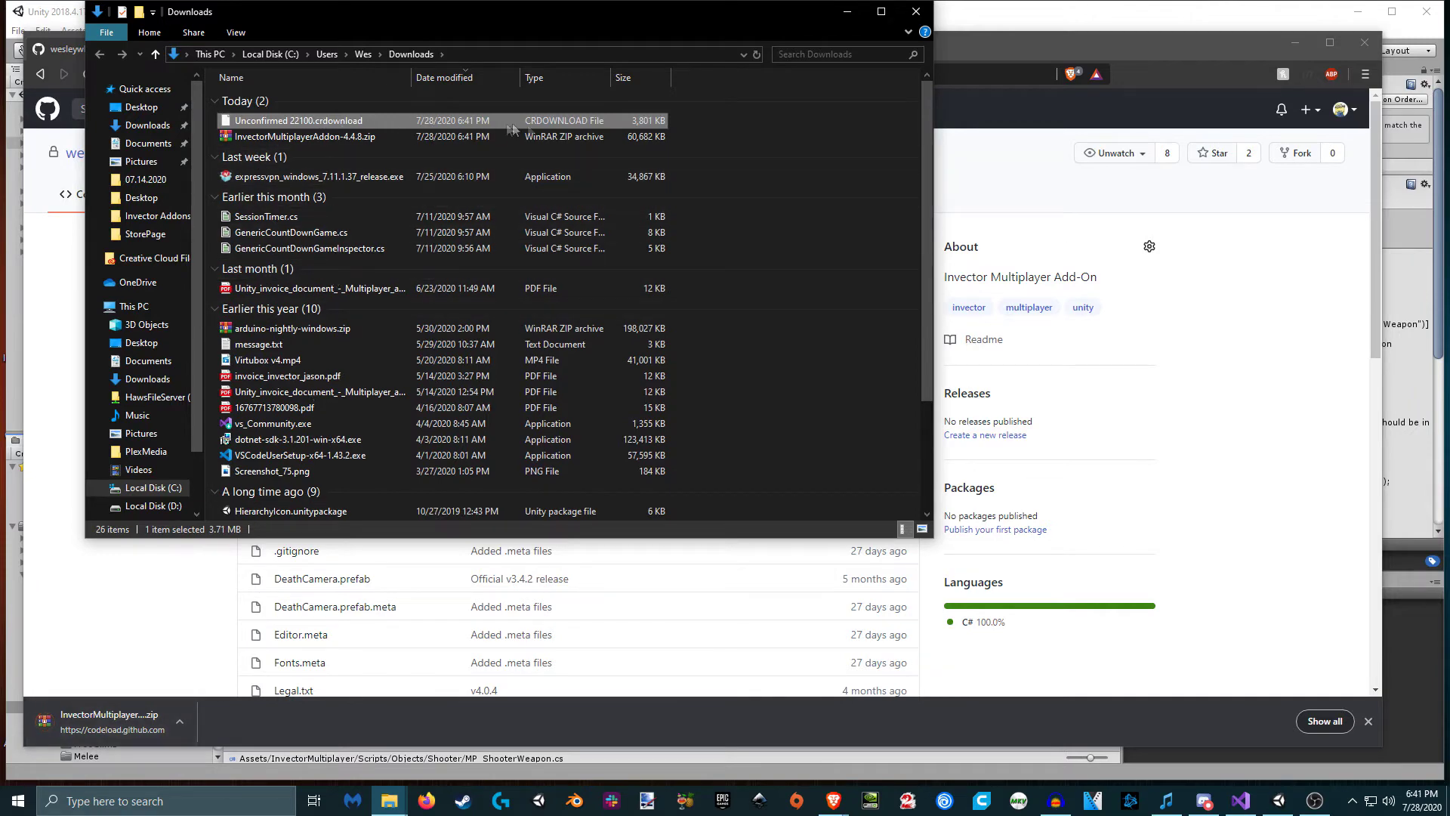
{"action": "left_click", "coordinate": [404, 138]}
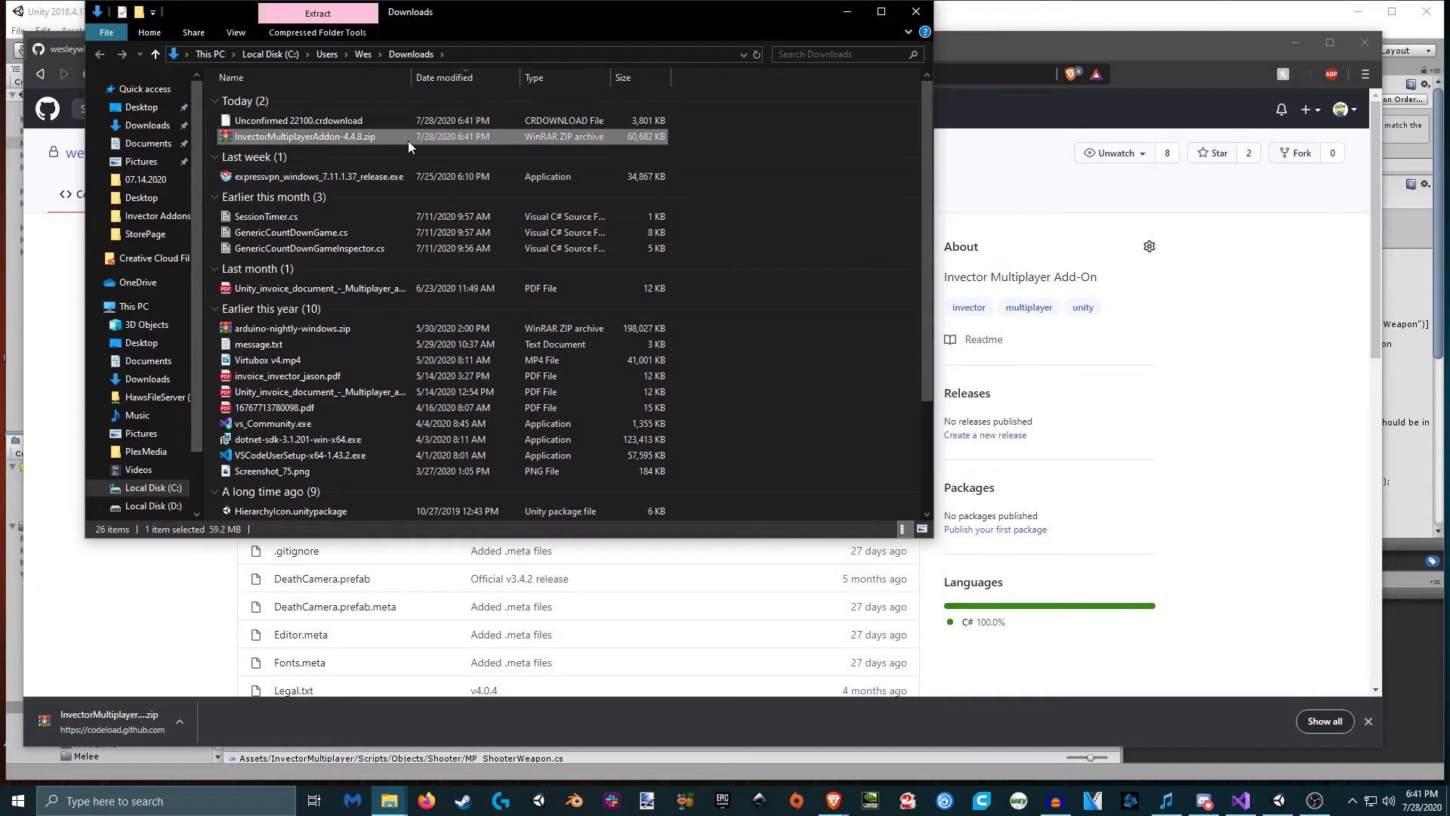
{"action": "left_click", "coordinate": [916, 11]}
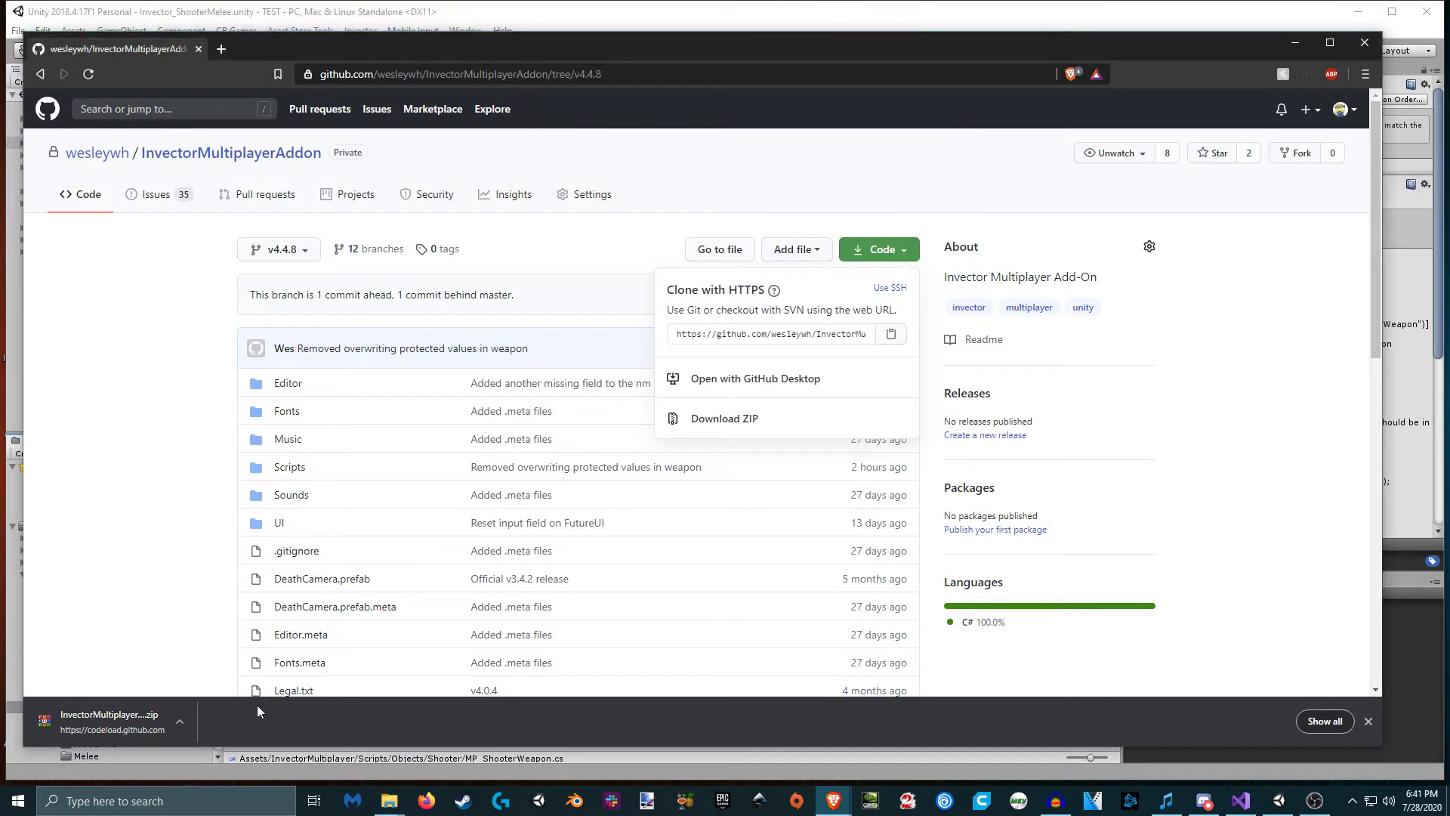
- Show the downloaded InvectorMultiplayerAddon-4.4.8.zip in its folder and extract it in place
{"action": "left_click", "coordinate": [180, 722]}
{"action": "left_click", "coordinate": [220, 670]}
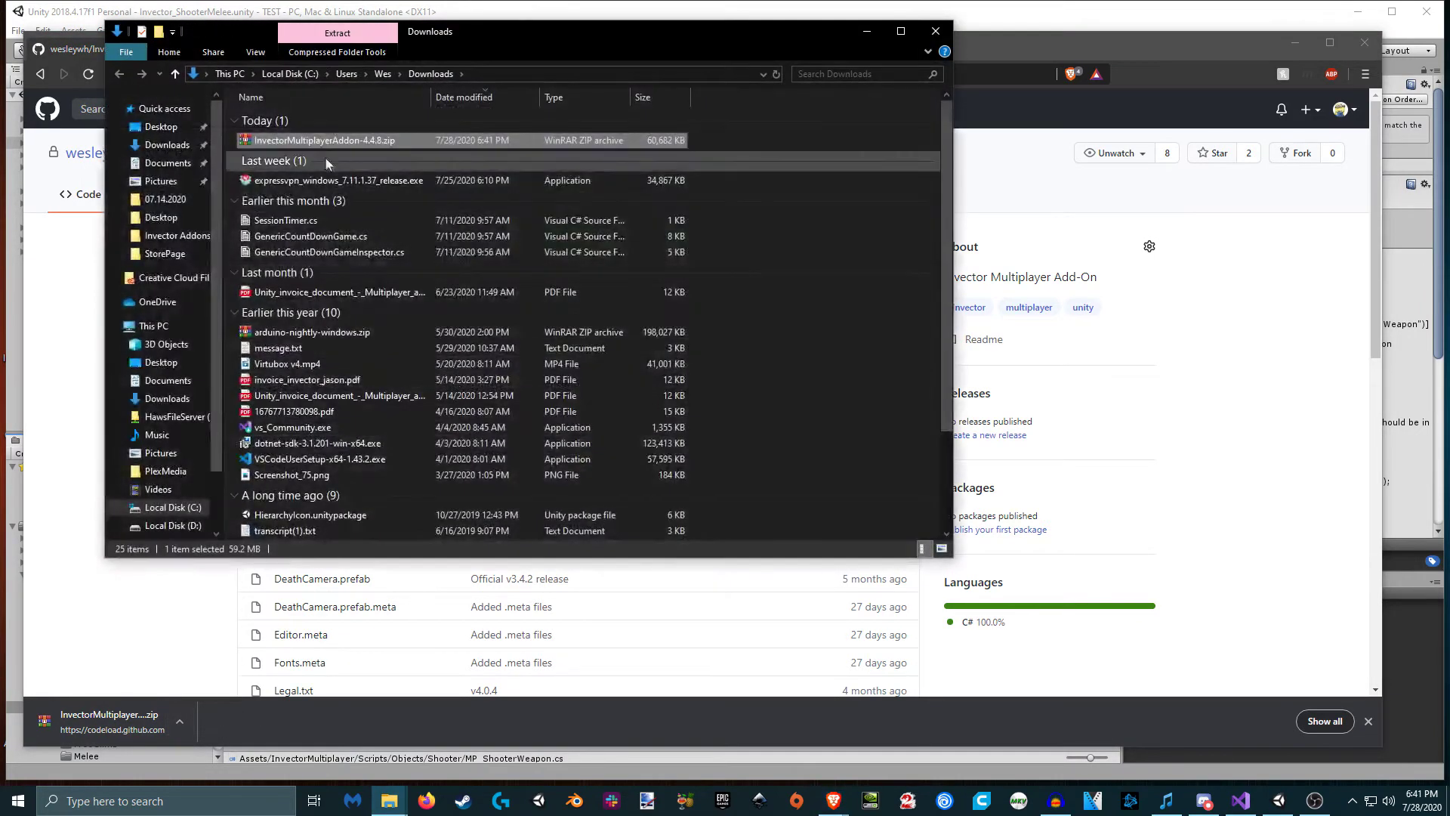
{"action": "right_click", "coordinate": [355, 142]}
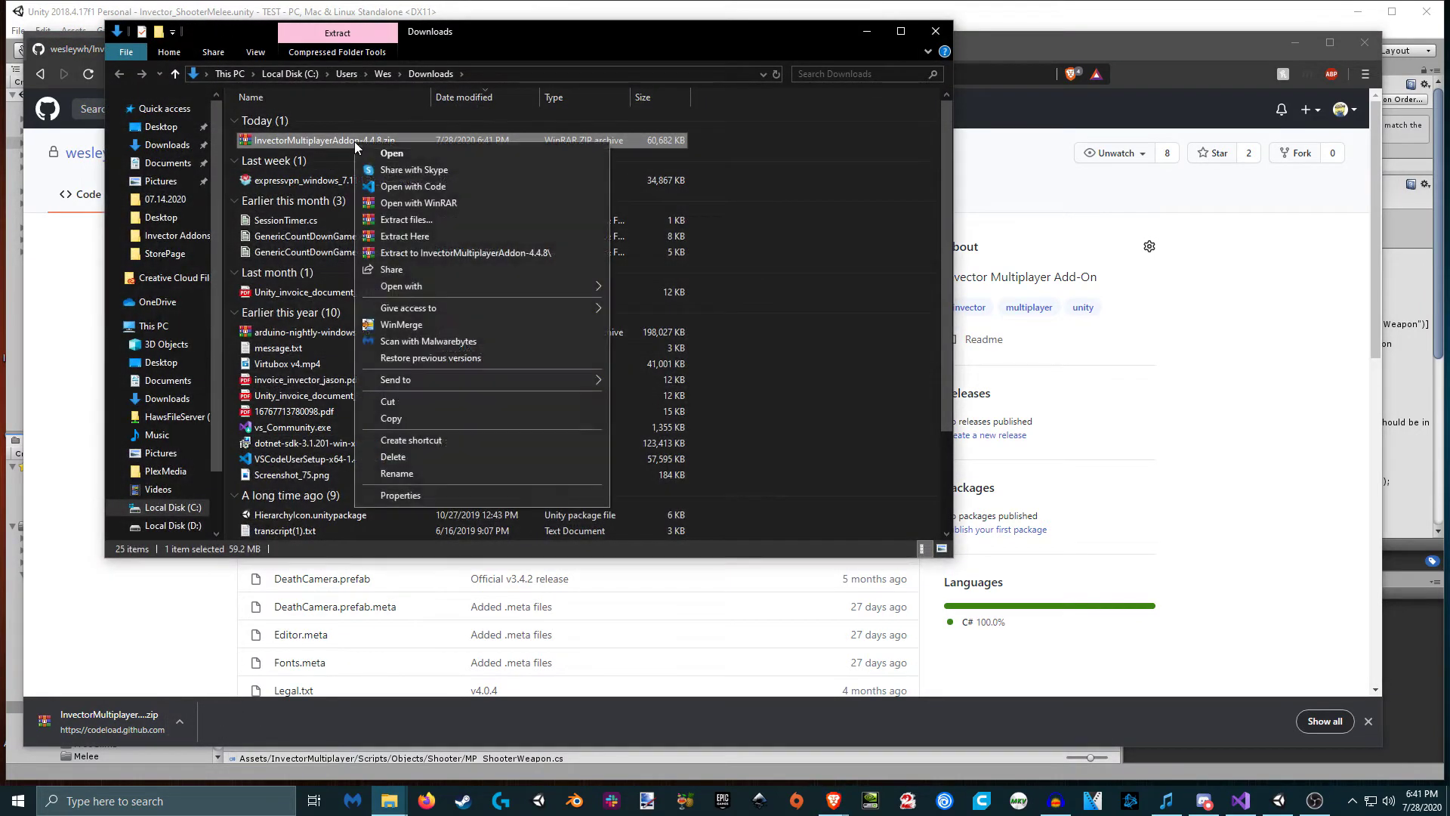
{"action": "left_click", "coordinate": [411, 234]}
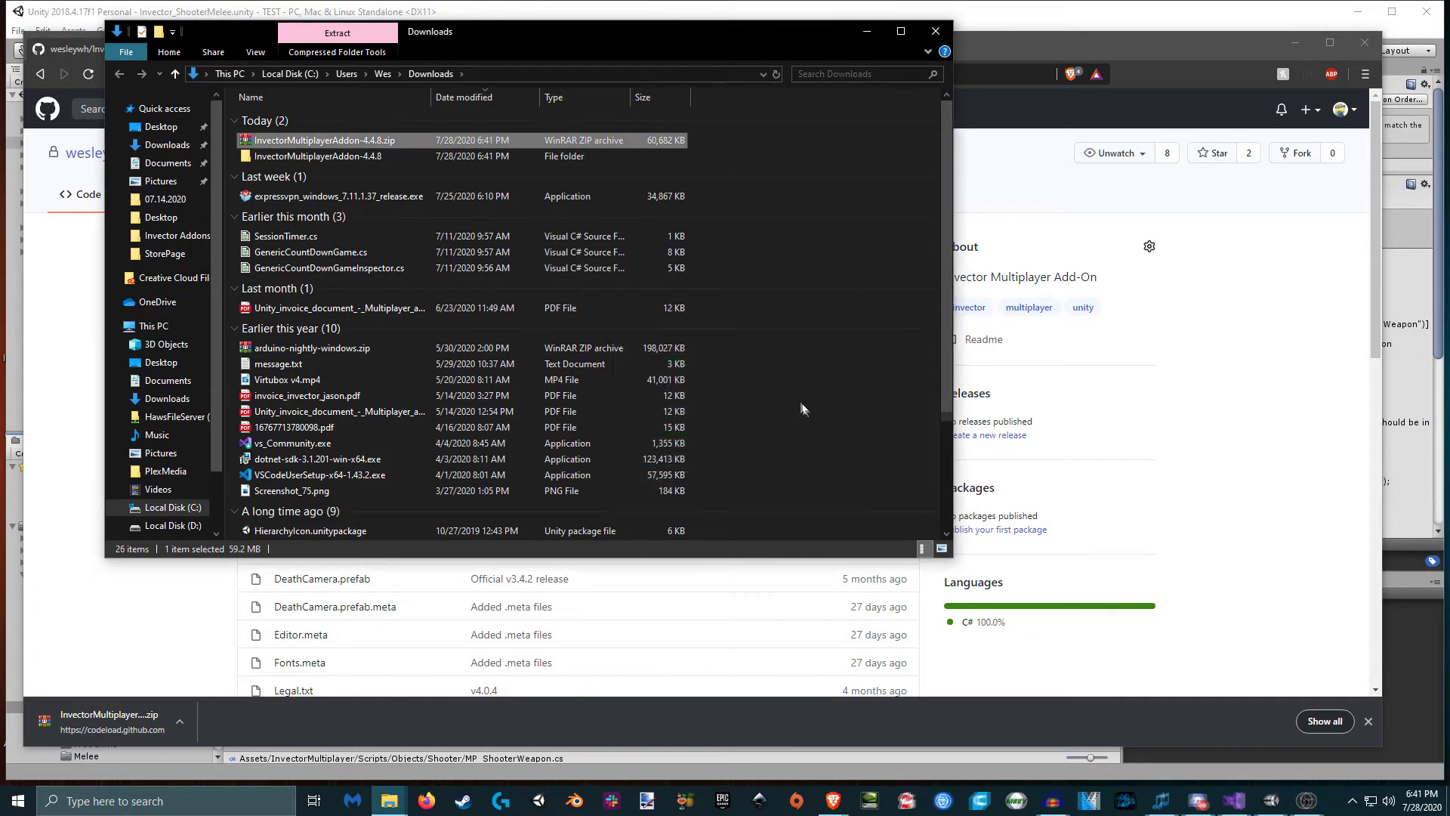
- Check the branch name on GitHub, return to Downloads and rename the extracted folder to InvectorMultiplayerAddon
{"action": "left_click", "coordinate": [289, 154]}
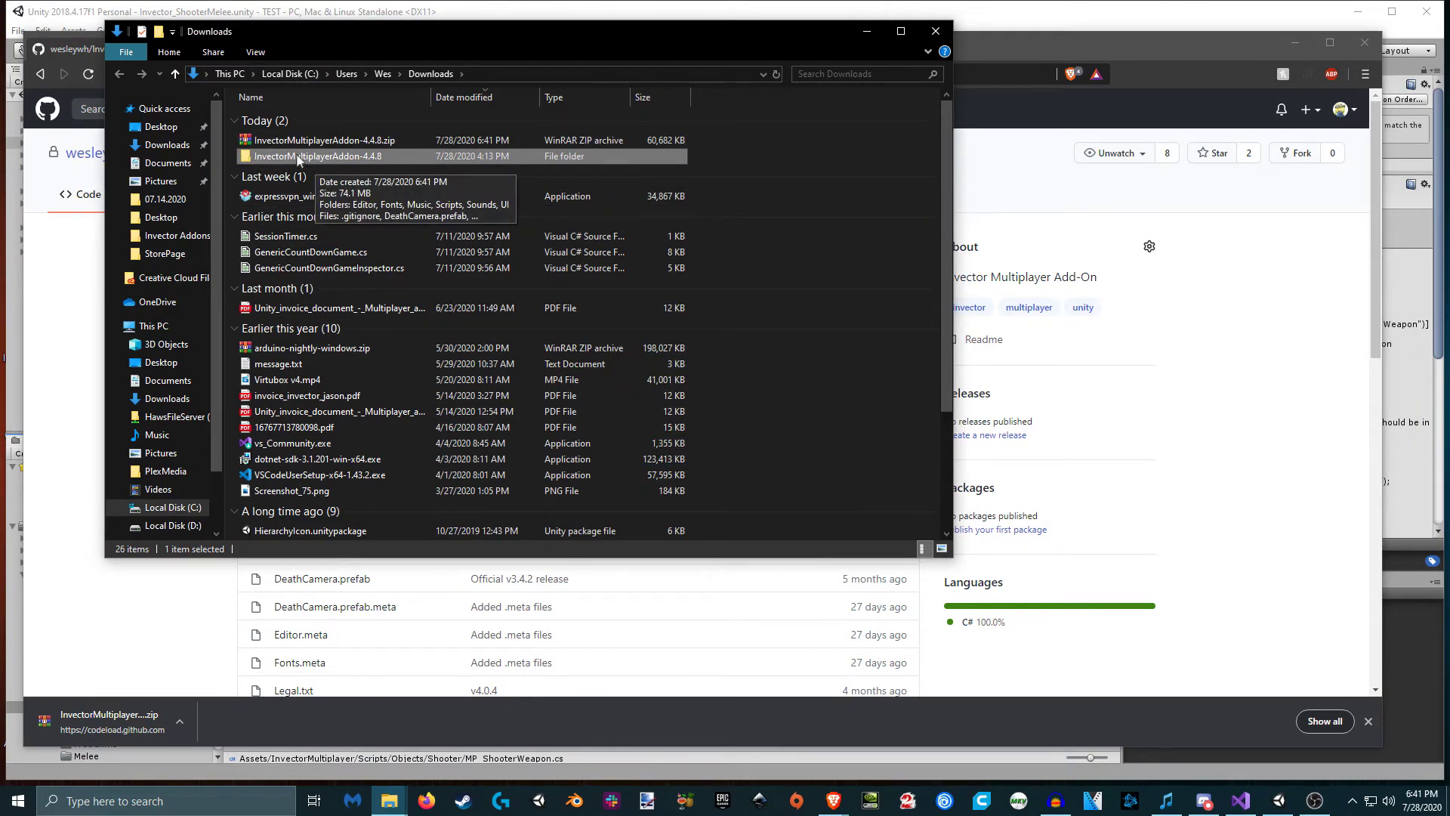
{"action": "key", "text": "alt+Tab"}
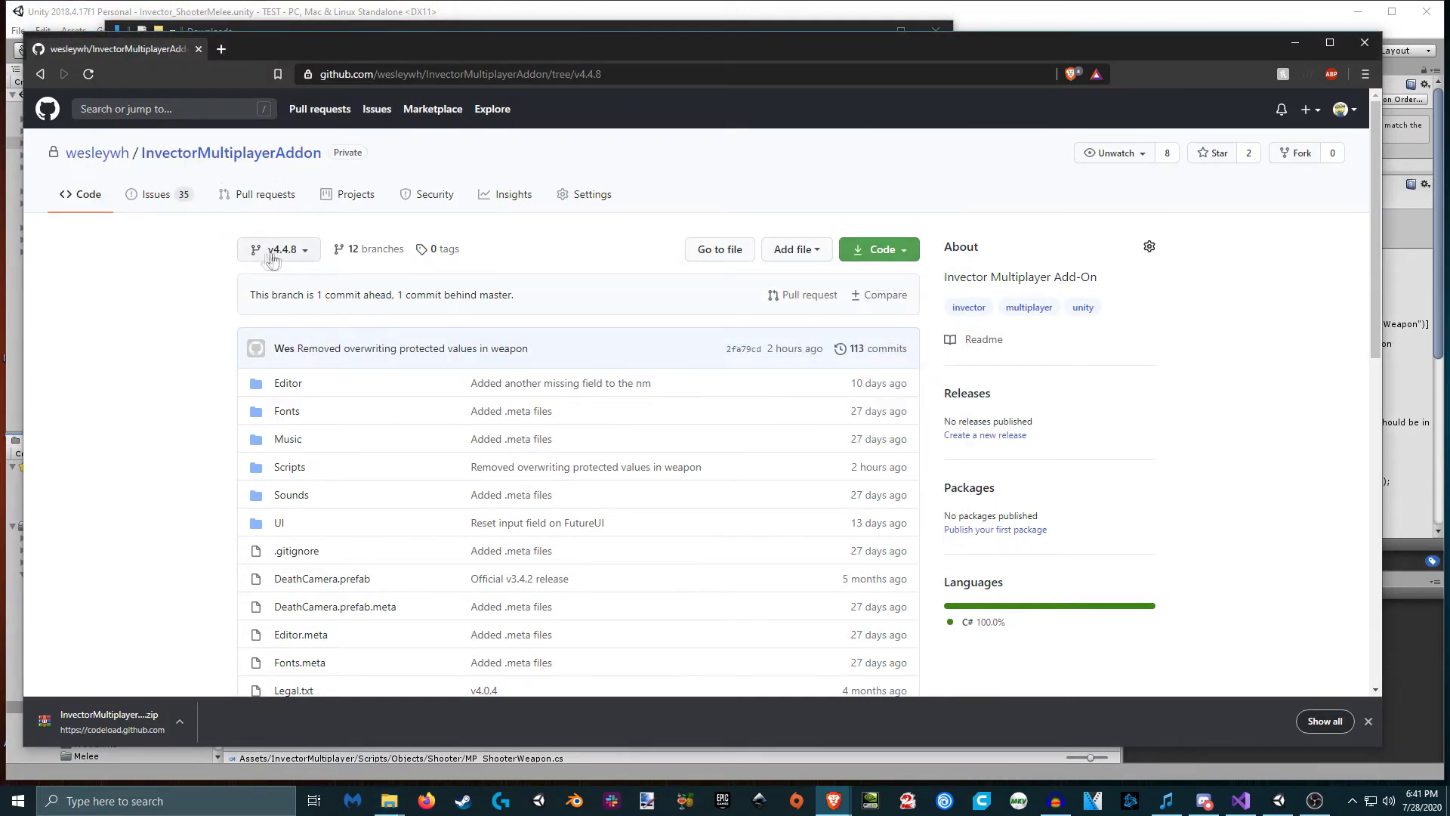
{"action": "mouse_move", "coordinate": [389, 800]}
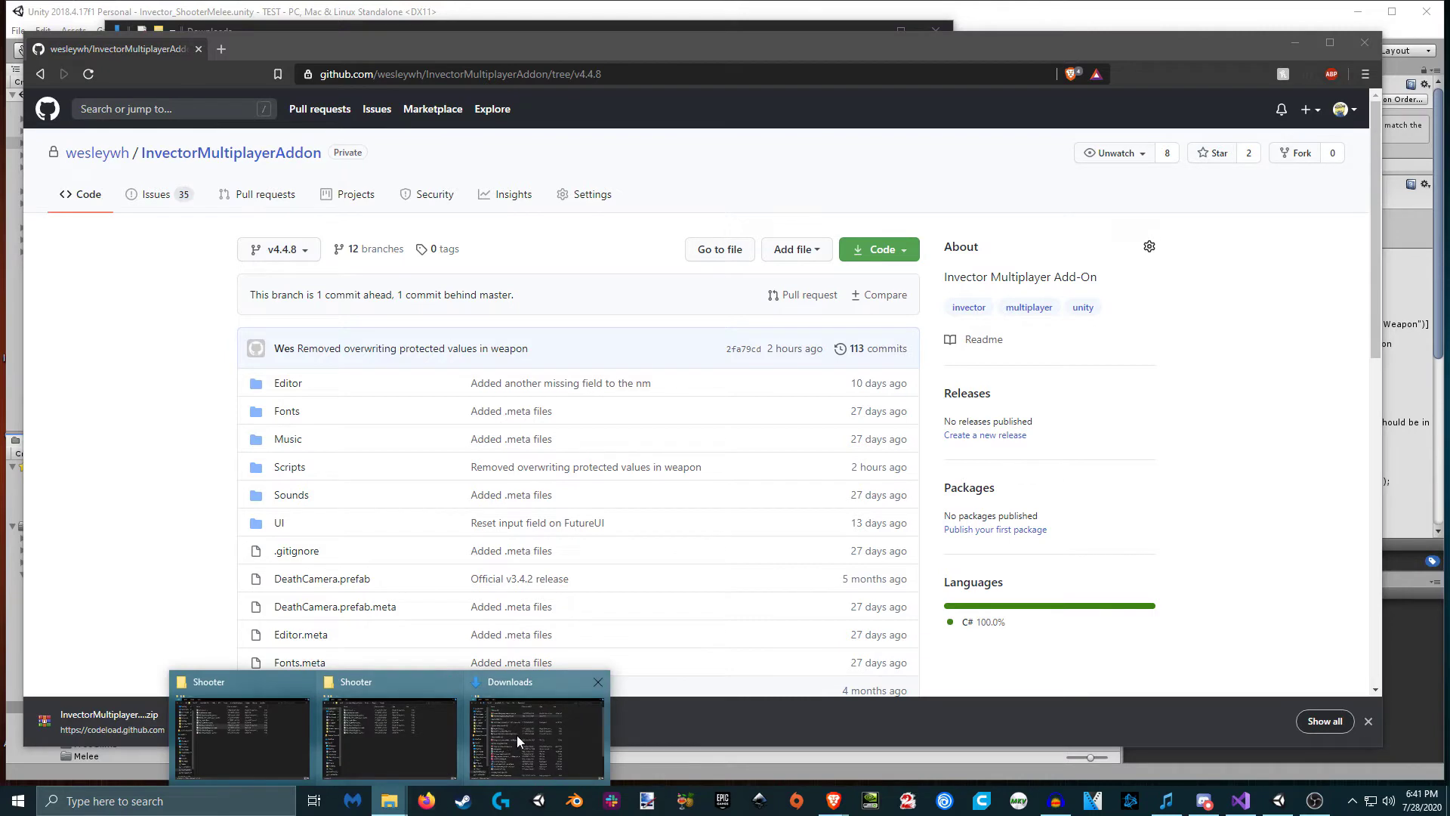
{"action": "left_click", "coordinate": [517, 736]}
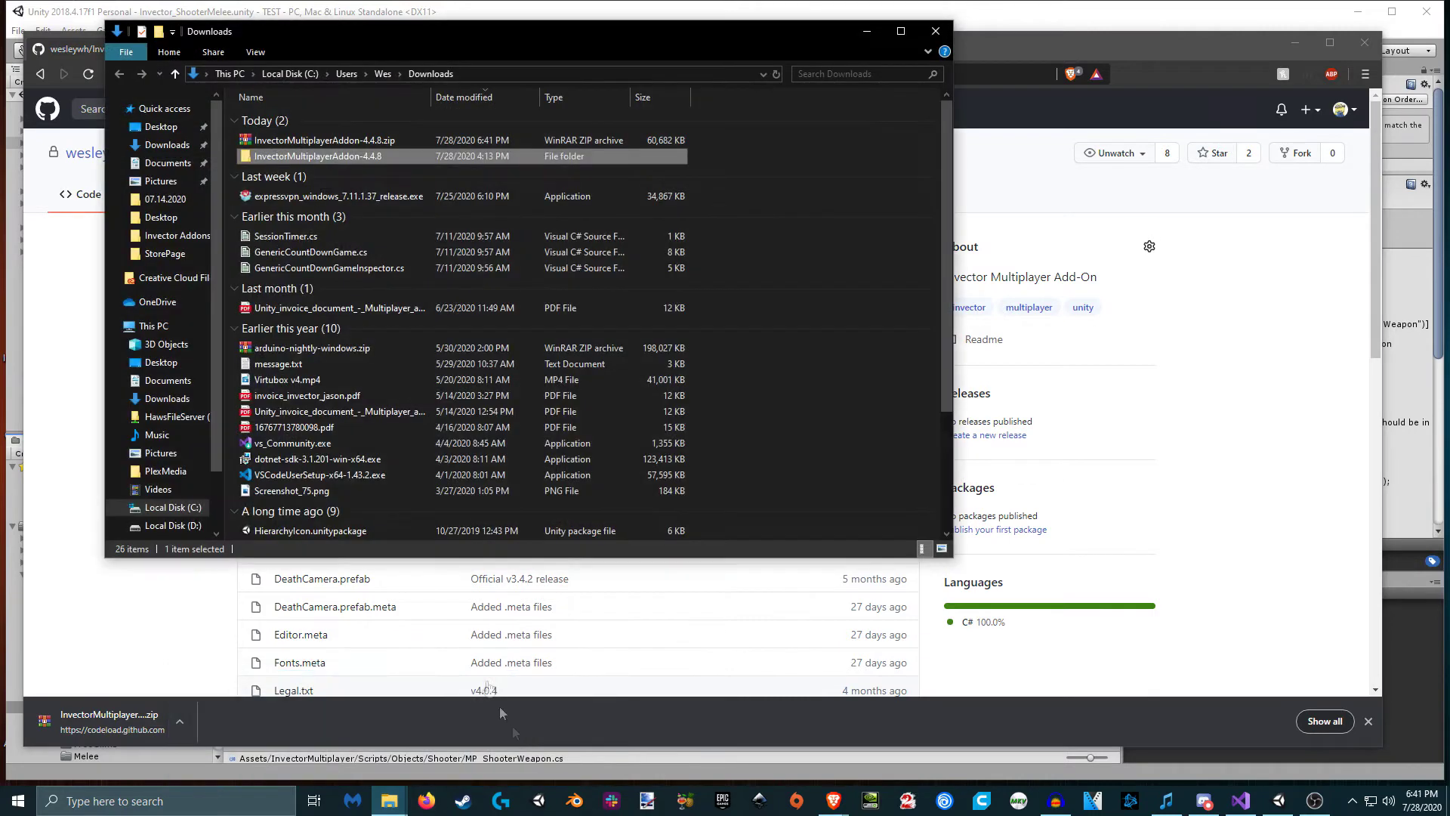
{"action": "left_click", "coordinate": [381, 156]}
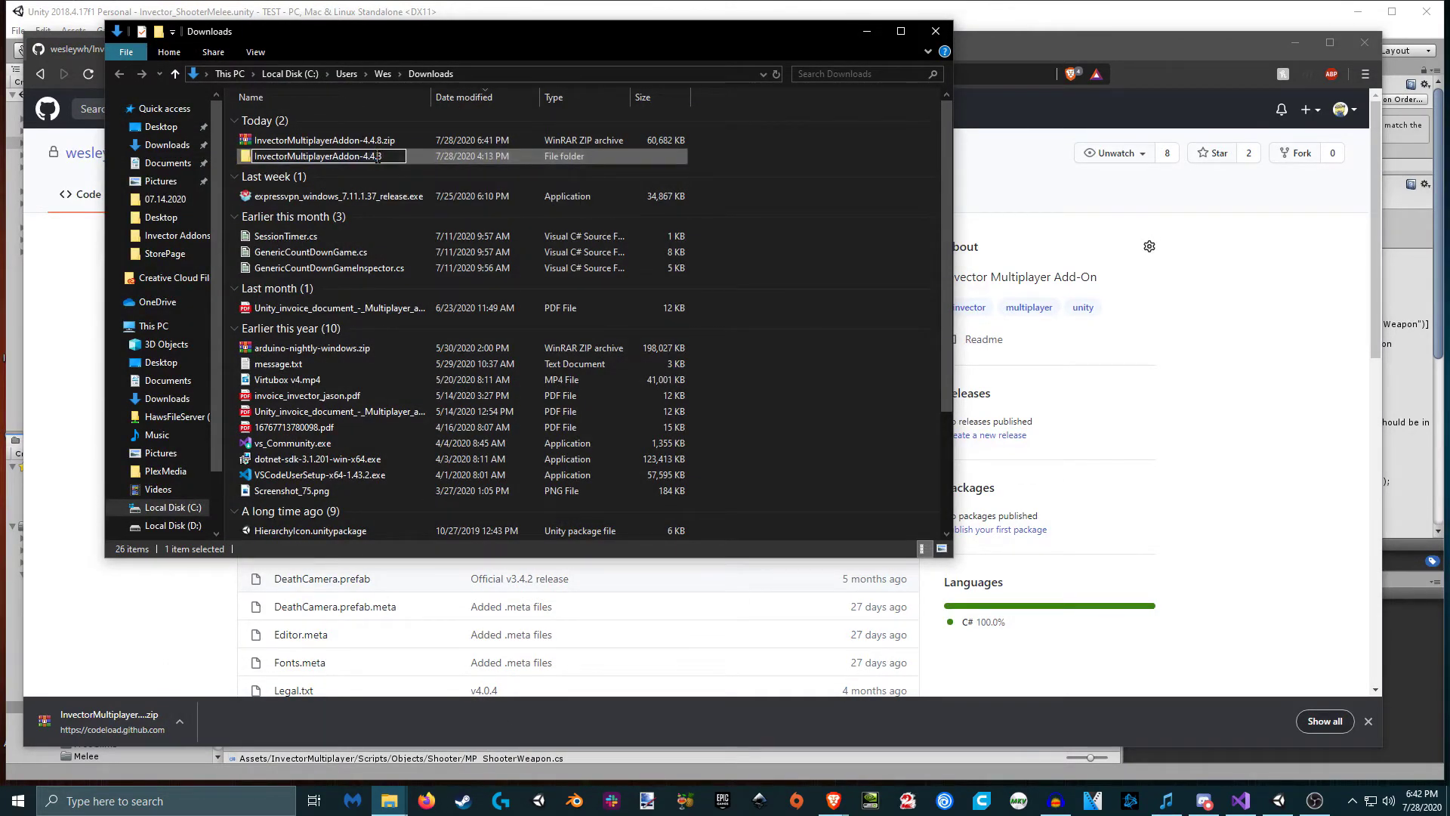
{"action": "key", "text": "BackSpace"}
{"action": "key", "text": "BackSpace"}
{"action": "key", "text": "BackSpace"}
{"action": "key", "text": "BackSpace"}
{"action": "key", "text": "BackSpace"}
{"action": "key", "text": "BackSpace"}
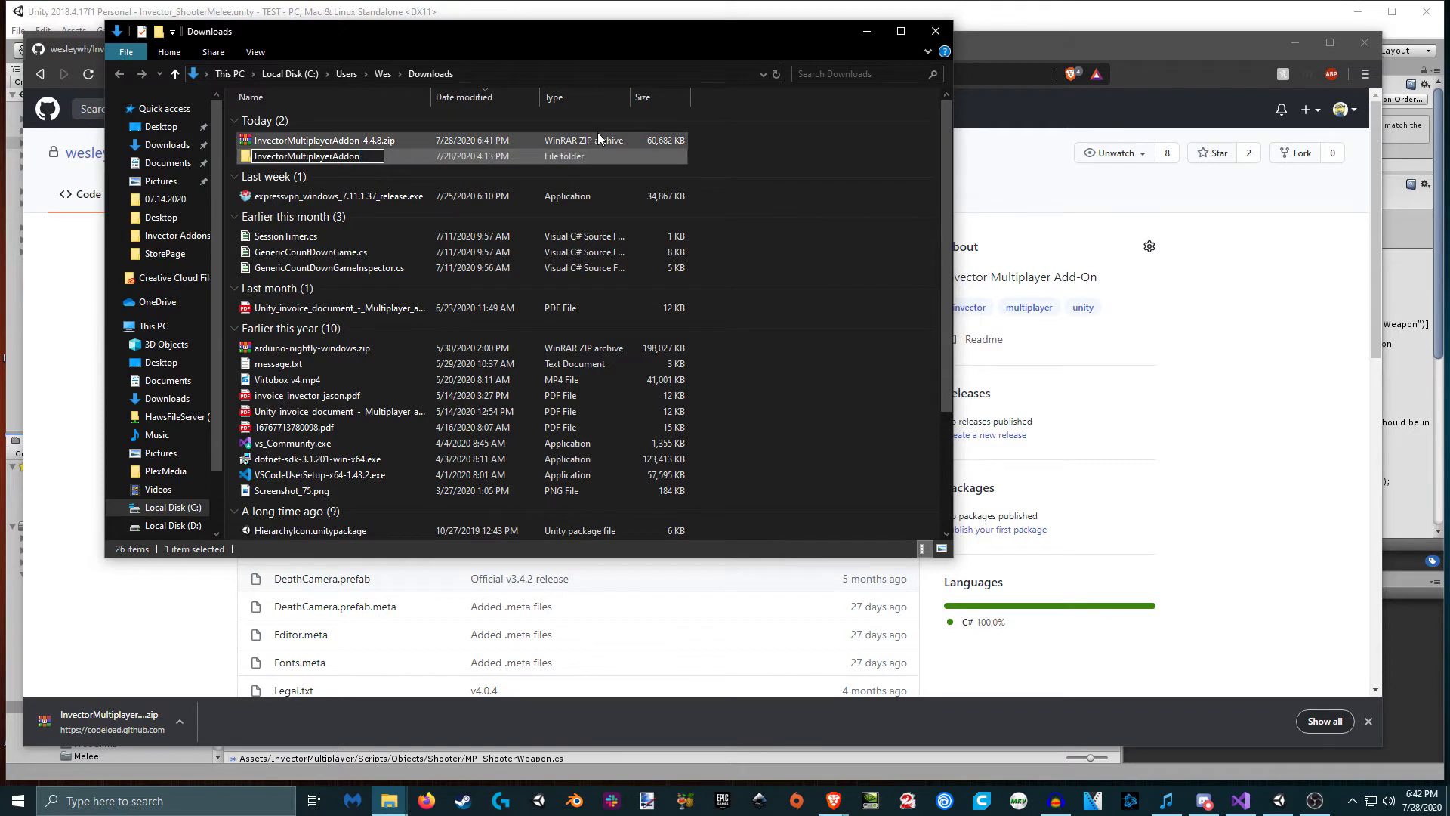
{"action": "key", "text": "Return"}
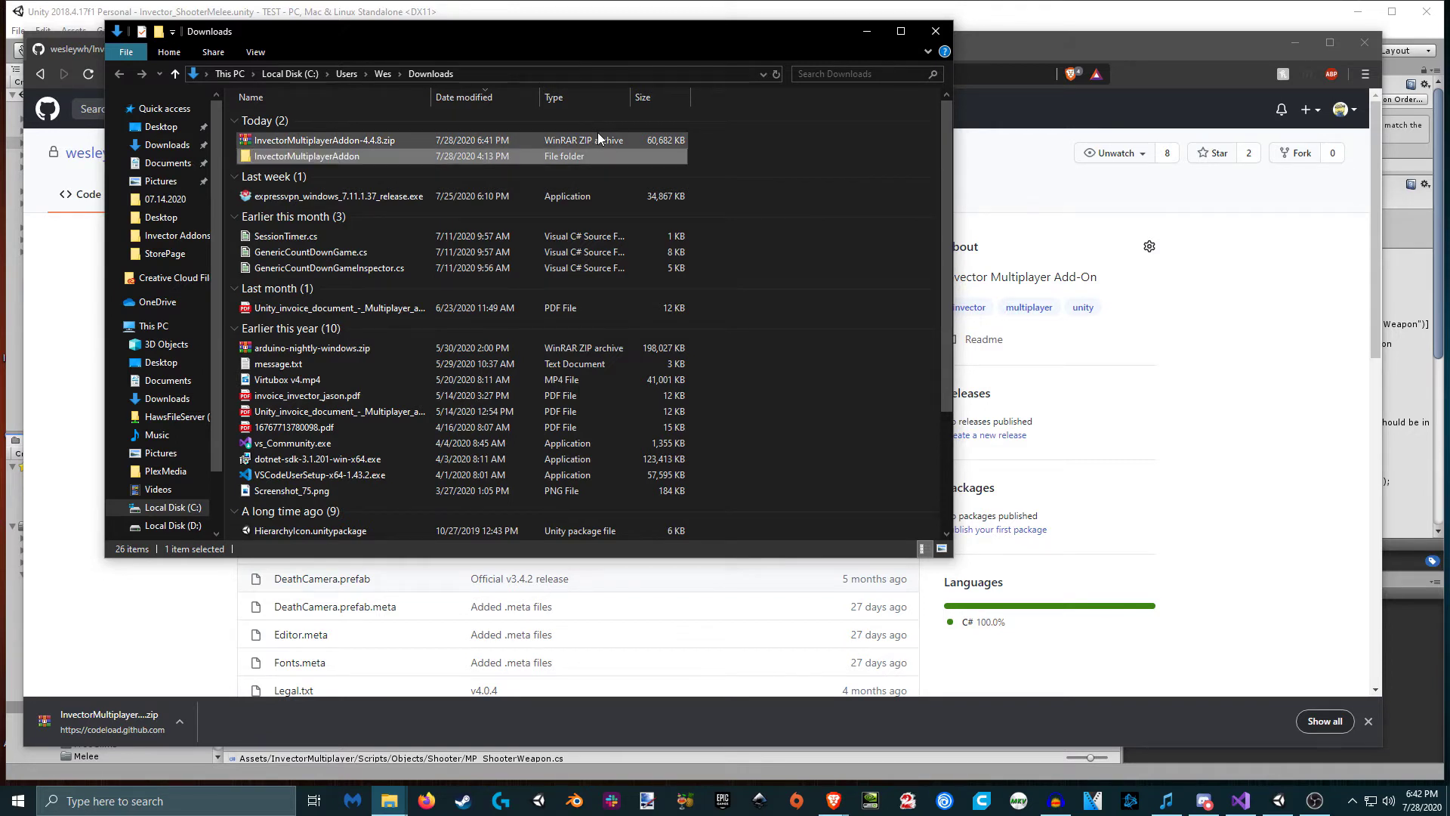
- Shorten the extracted folder's name to InvectorMultiplayer
{"action": "left_click", "coordinate": [365, 156]}
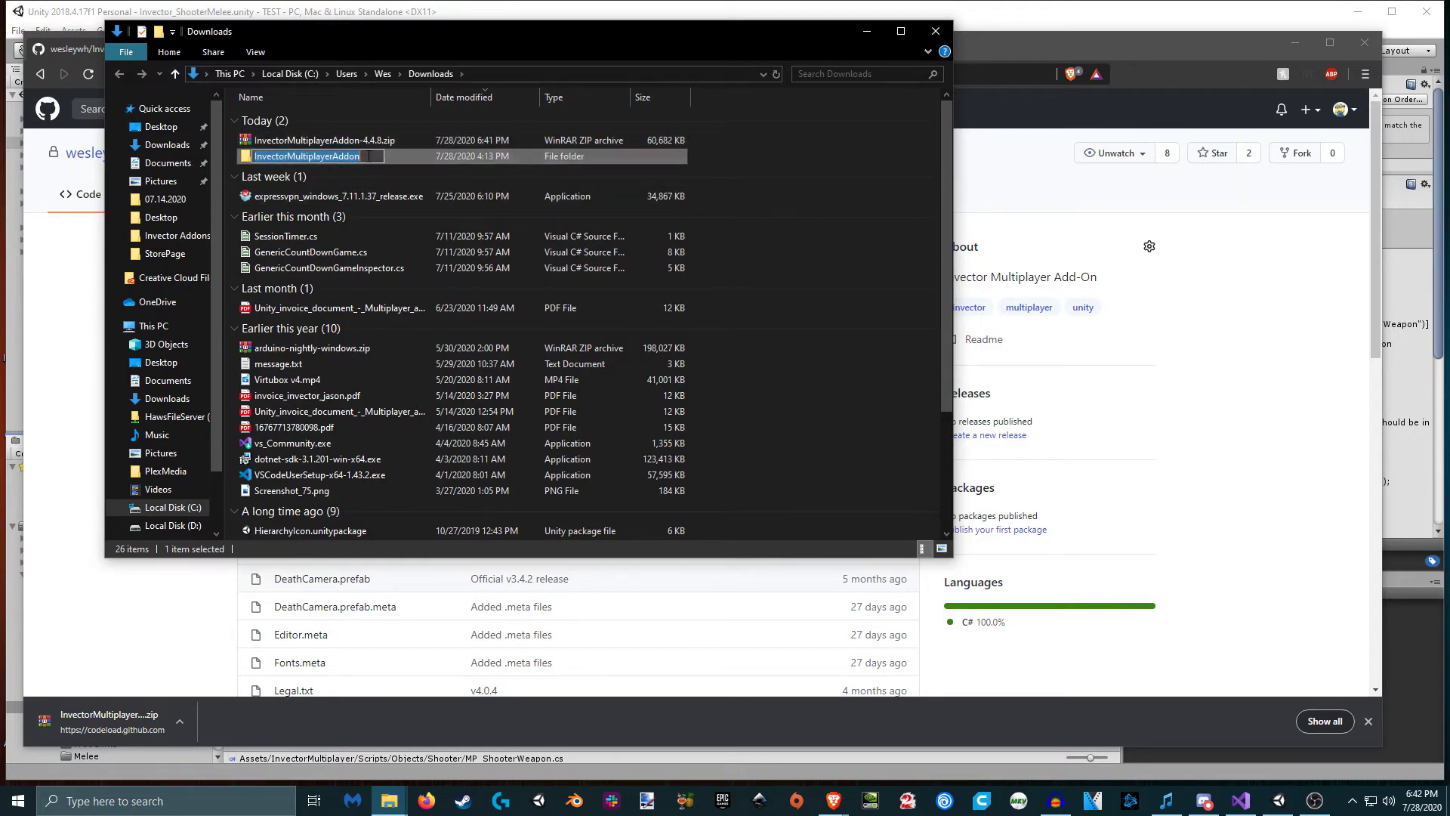
{"action": "key", "text": "BackSpace"}
{"action": "key", "text": "BackSpace"}
{"action": "key", "text": "BackSpace"}
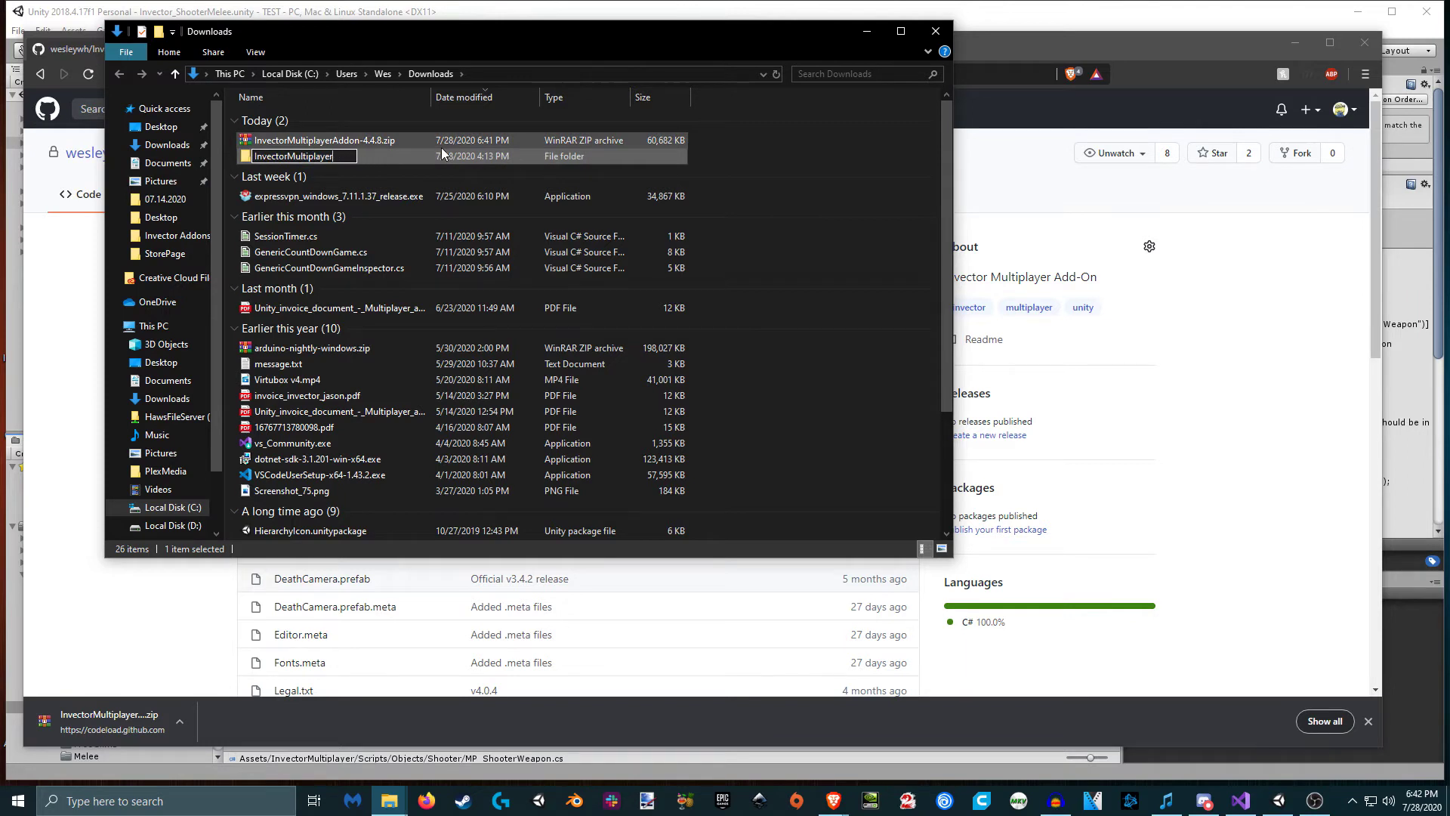
{"action": "key", "text": "Return"}
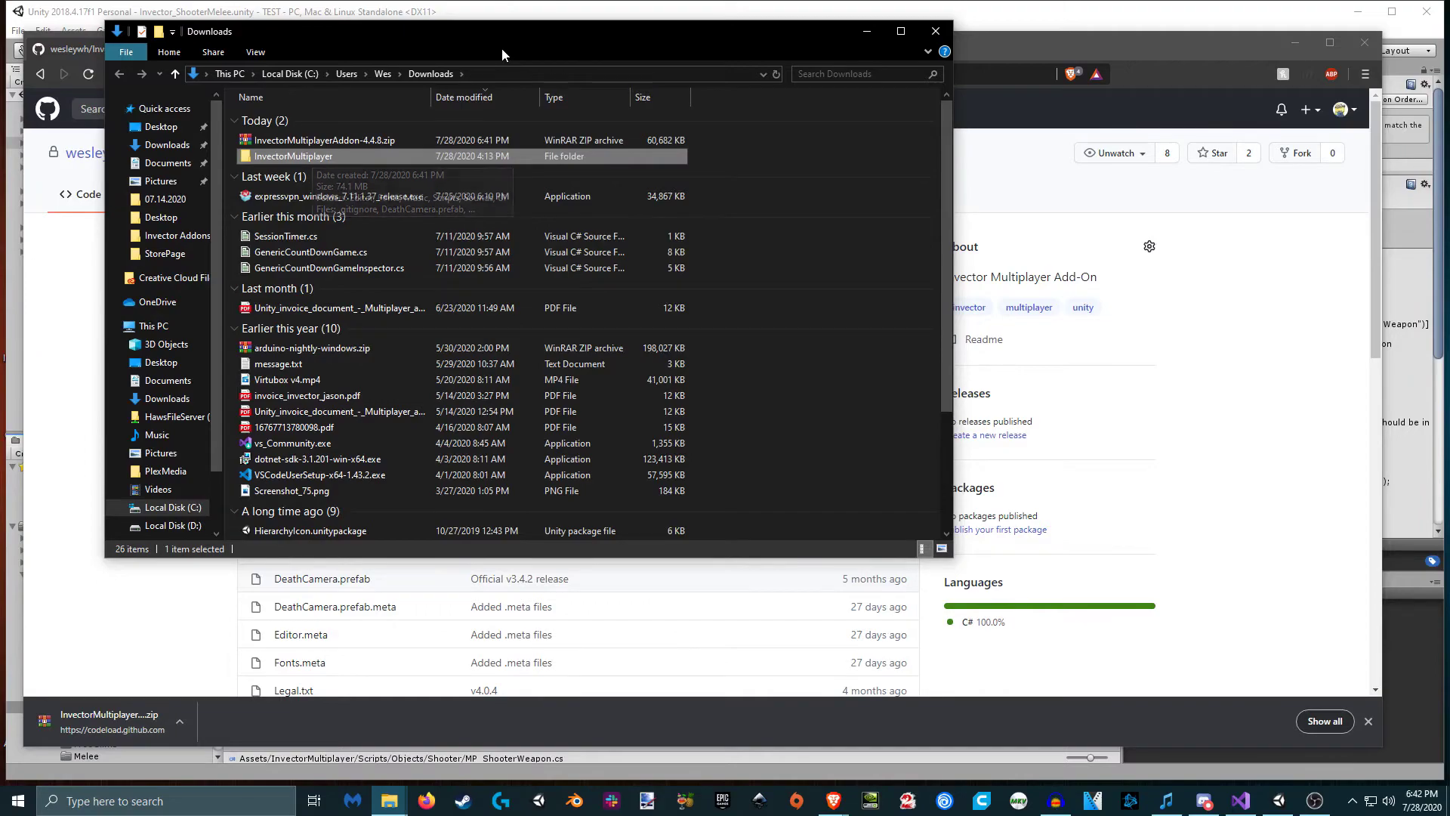
- Move the Downloads window aside, switch to Unity and collapse the InvectorMultiplayer folder under Assets
{"action": "left_click_drag", "start_coordinate": [498, 31], "coordinate": [885, 240]}
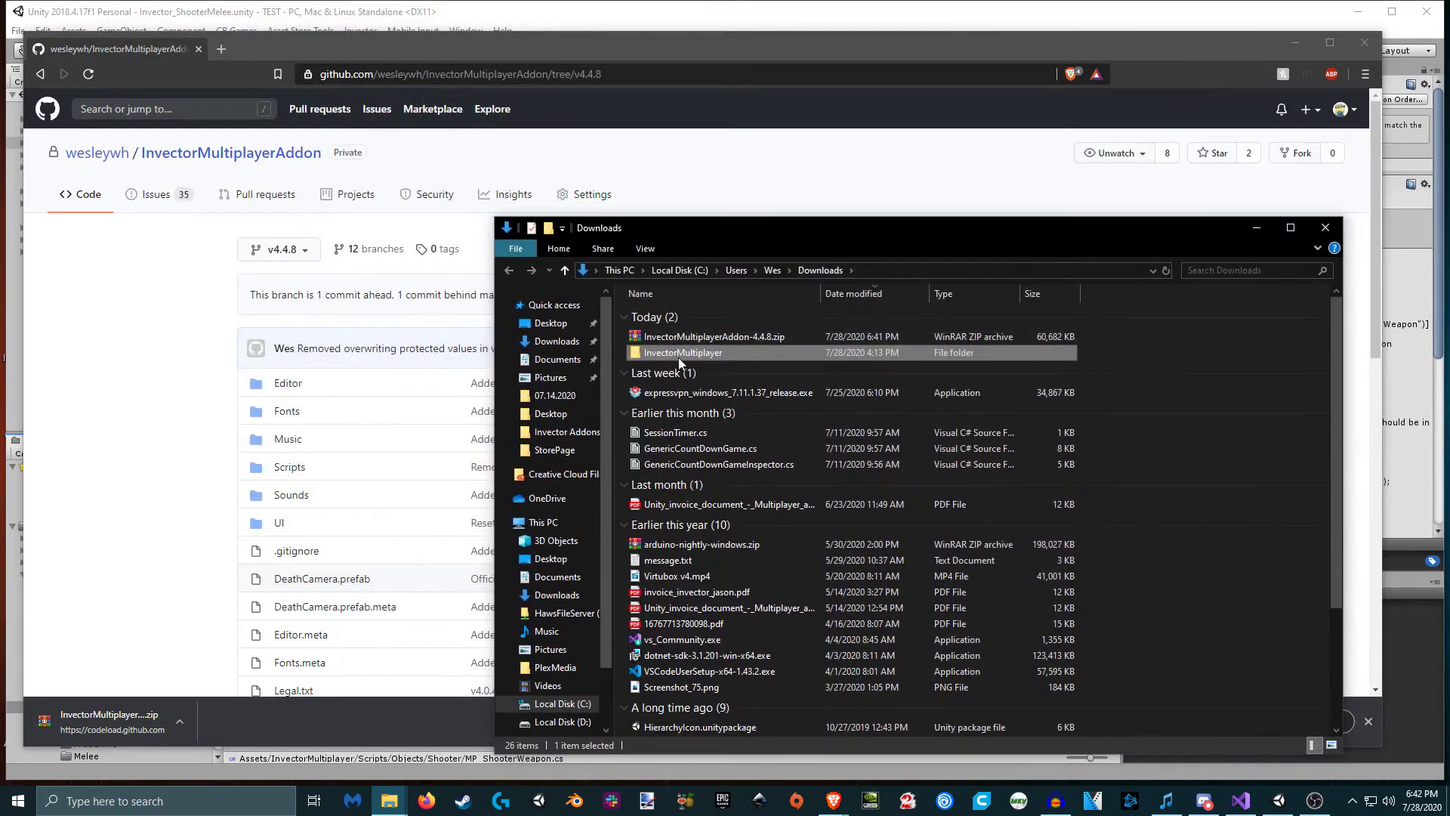
{"action": "left_click", "coordinate": [1287, 48]}
{"action": "left_click", "coordinate": [438, 691]}
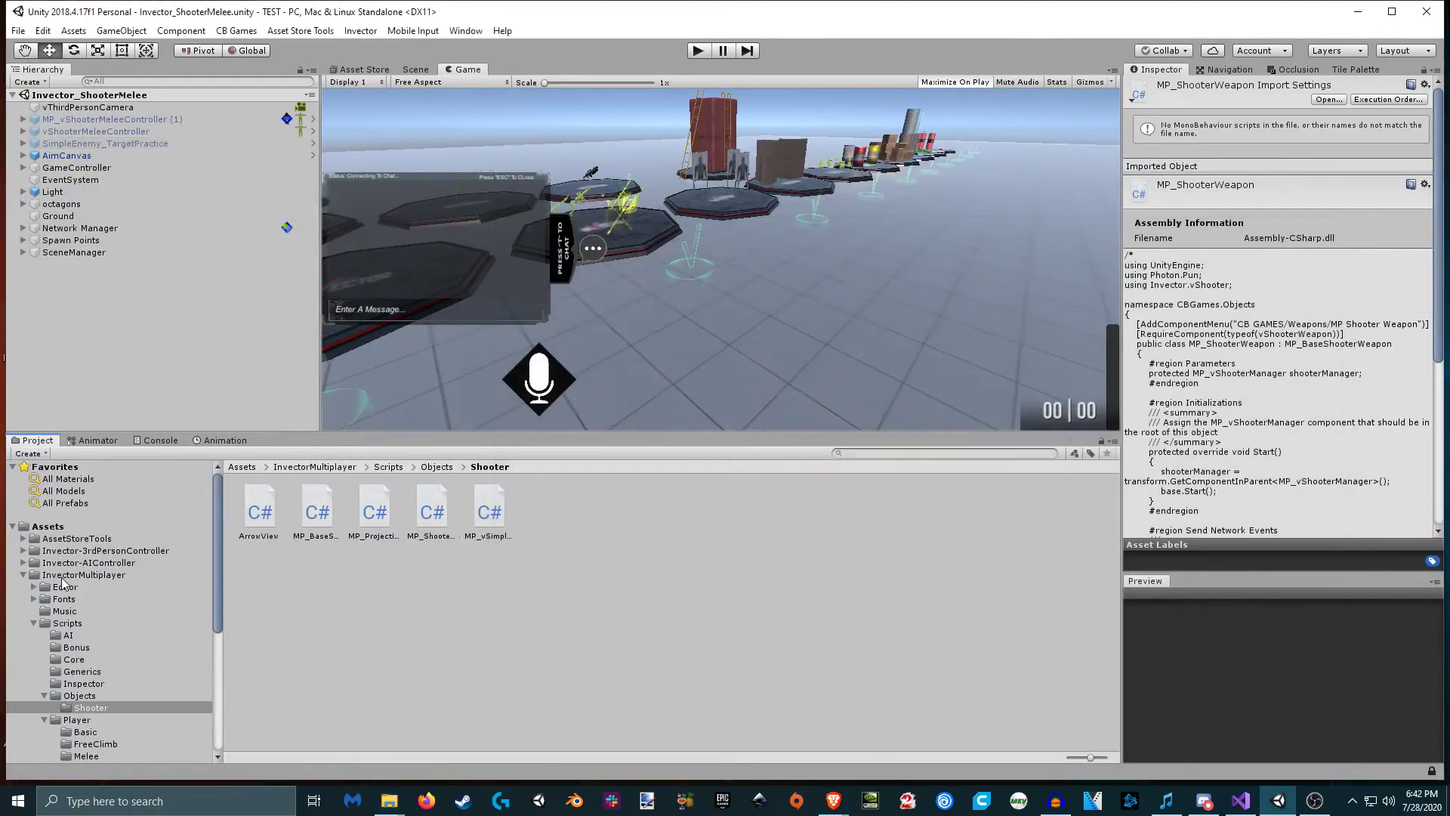
{"action": "left_click", "coordinate": [22, 576]}
{"action": "left_click", "coordinate": [23, 575]}
- Show the project's InvectorMultiplayer folder in File Explorer and open it
{"action": "right_click", "coordinate": [443, 595]}
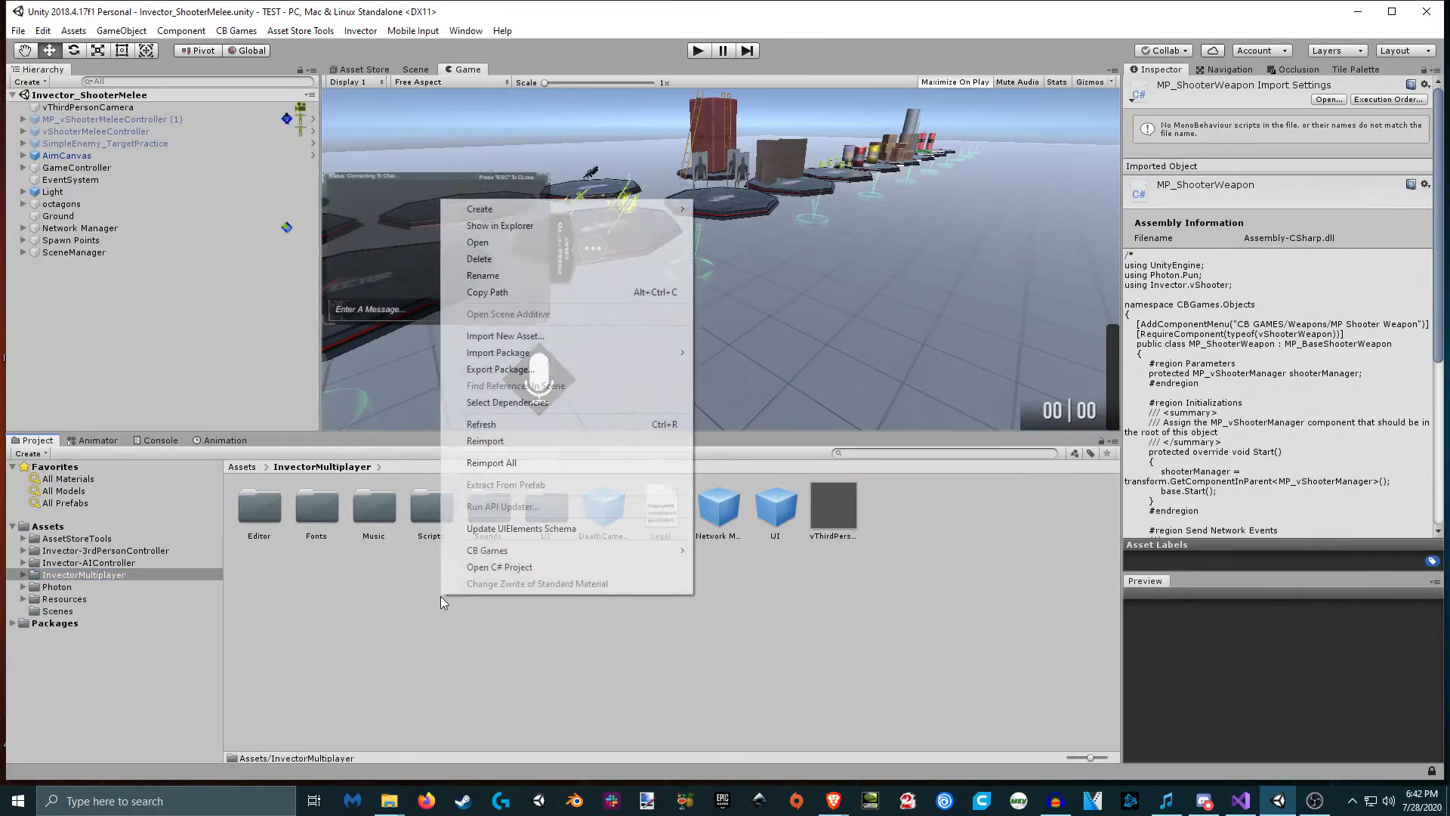
{"action": "left_click", "coordinate": [514, 225]}
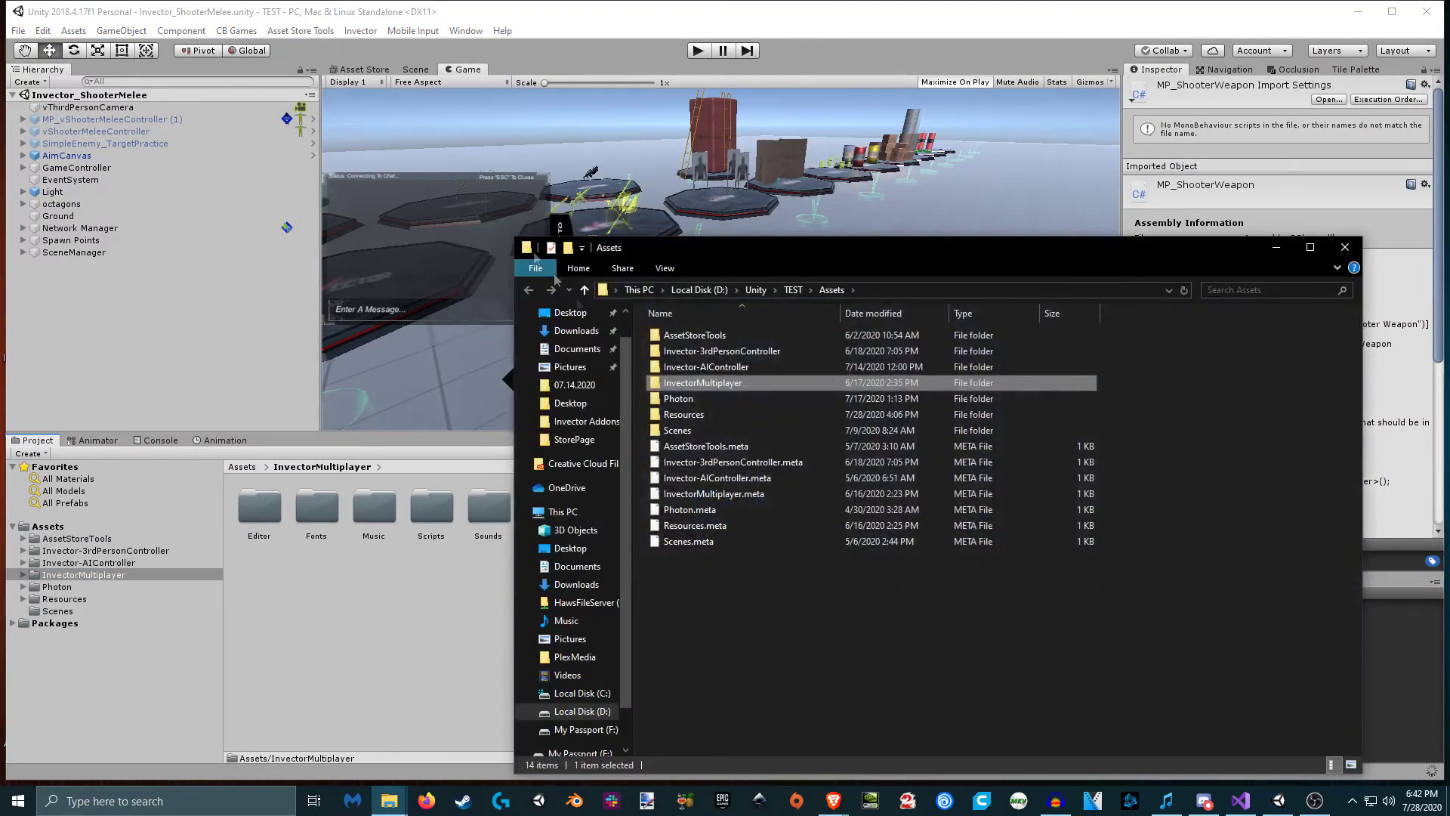
{"action": "left_click", "coordinate": [723, 383]}
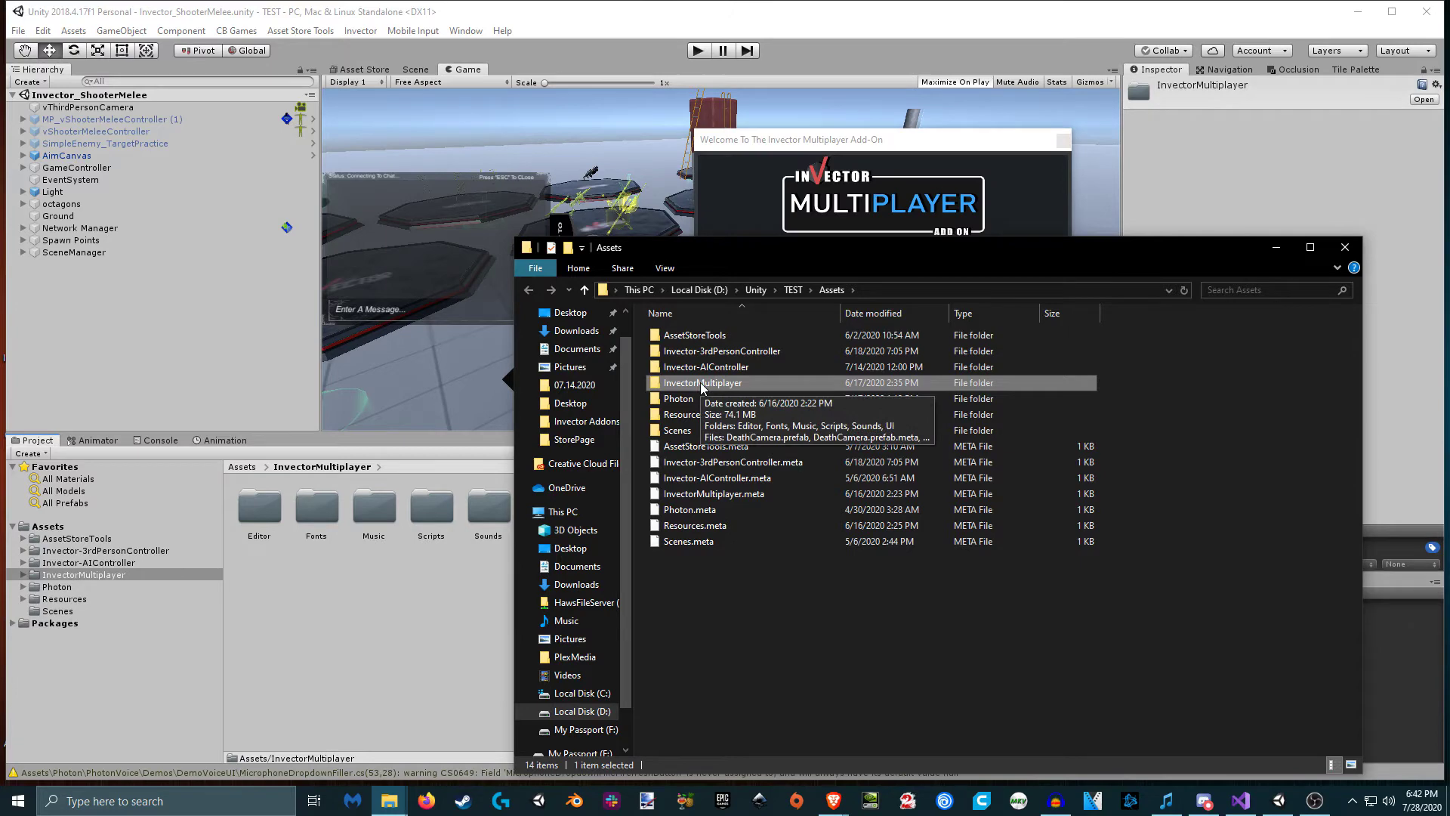
{"action": "double_click", "coordinate": [746, 382]}
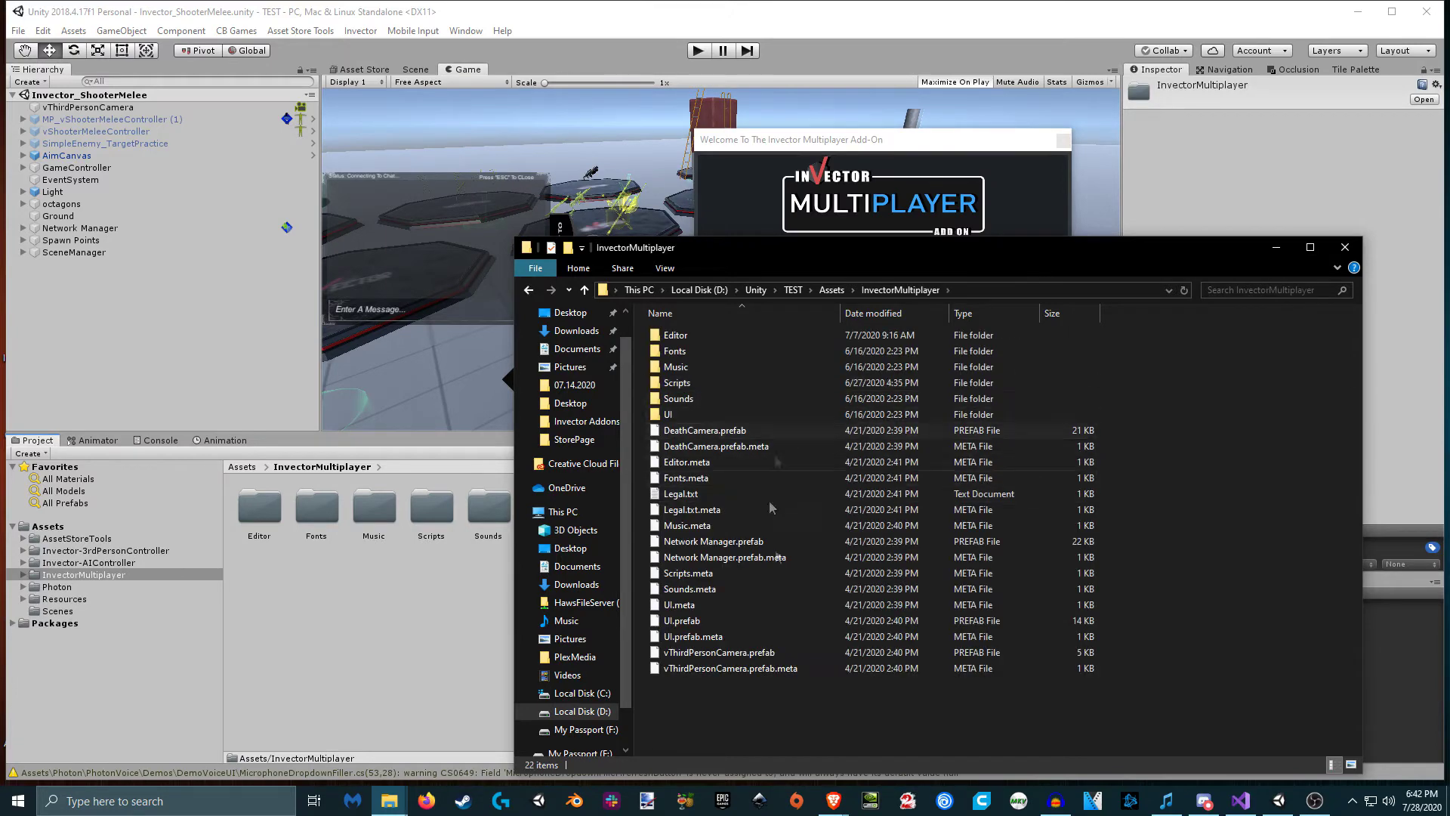
- Bring up the Downloads window, open the extracted InvectorMultiplayer folder and select all its contents for copying
{"action": "mouse_move", "coordinate": [388, 802]}
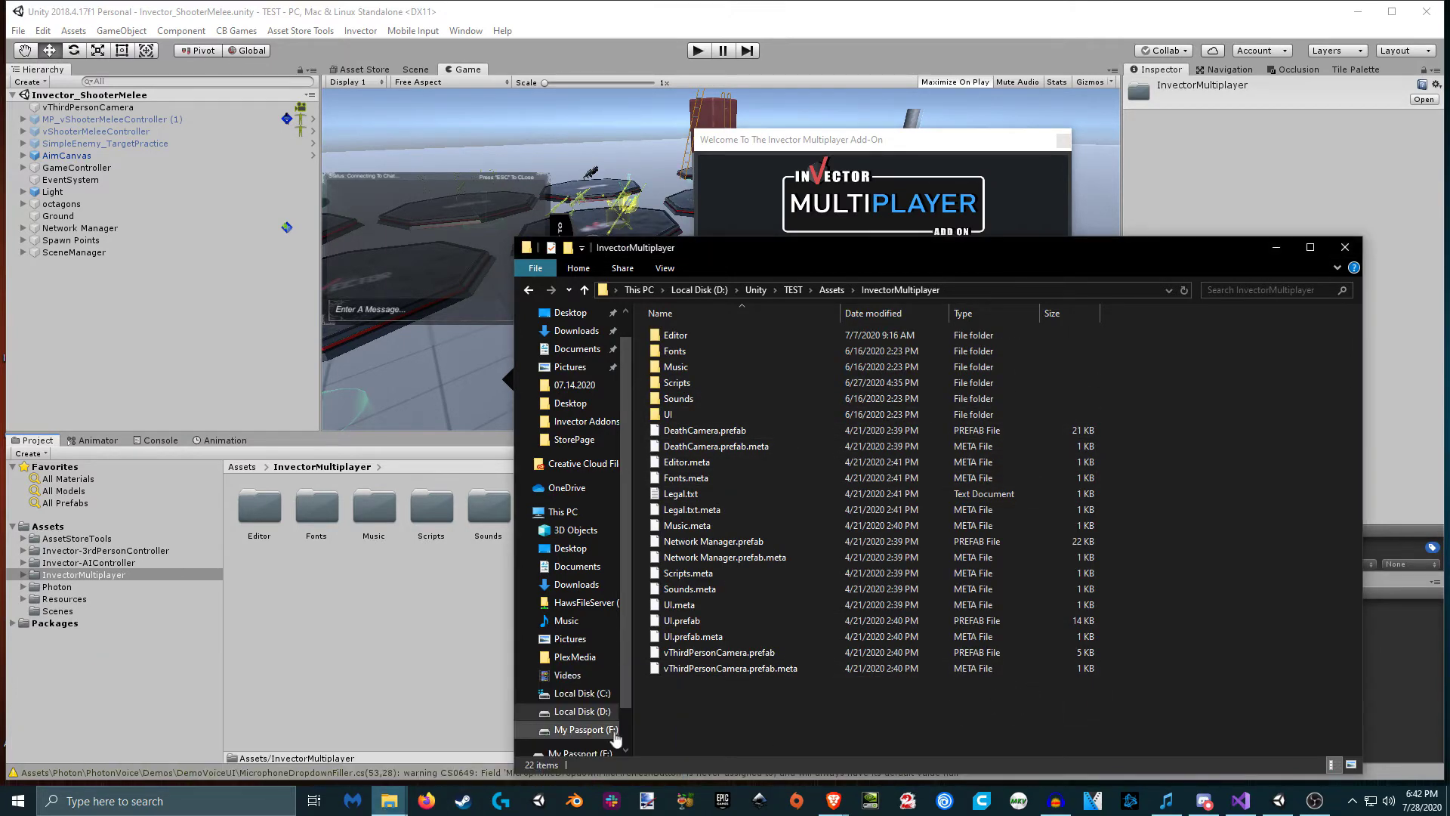
{"action": "left_click", "coordinate": [453, 754]}
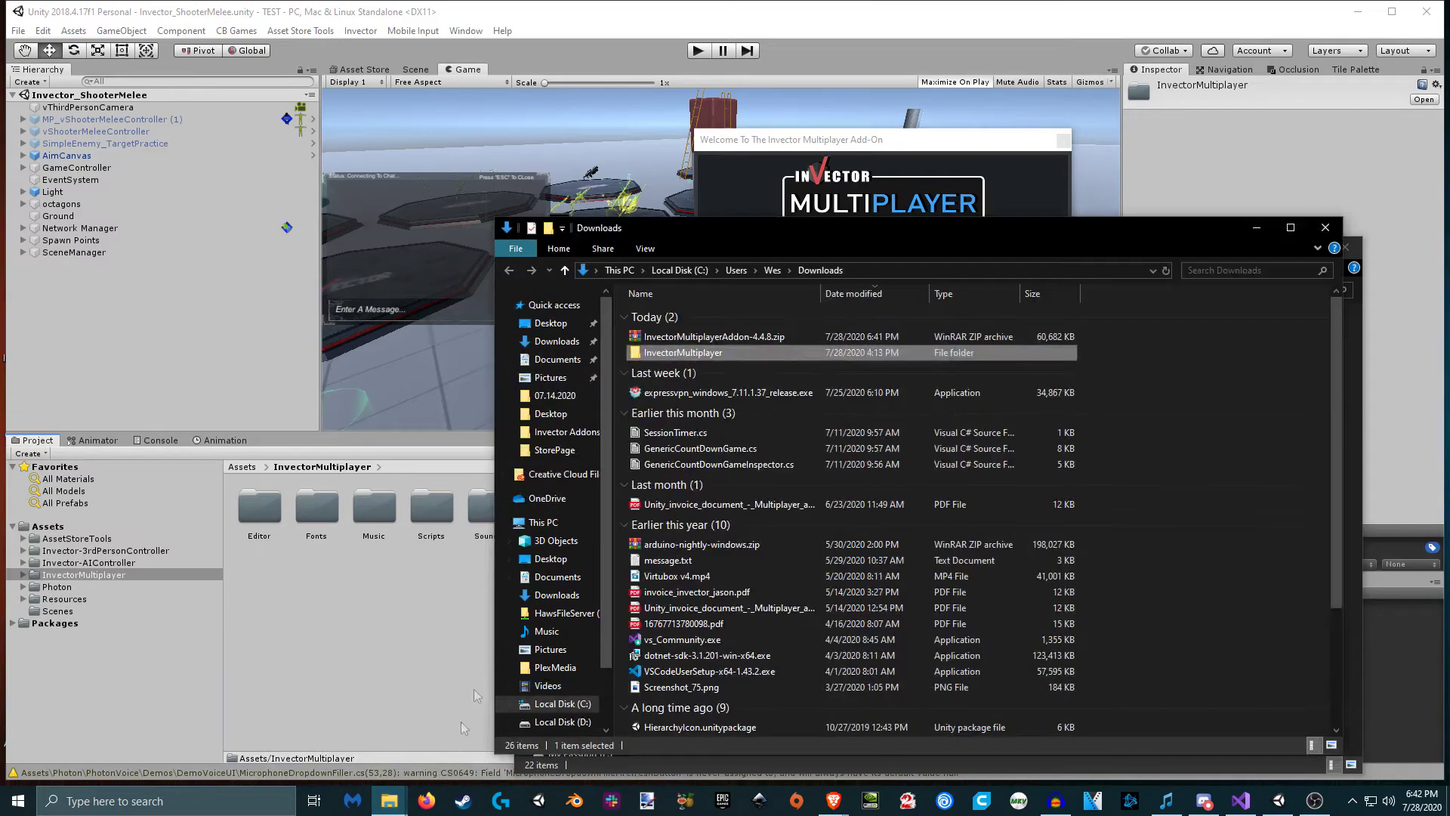
{"action": "double_click", "coordinate": [693, 354]}
{"action": "key", "text": "ctrl+a"}
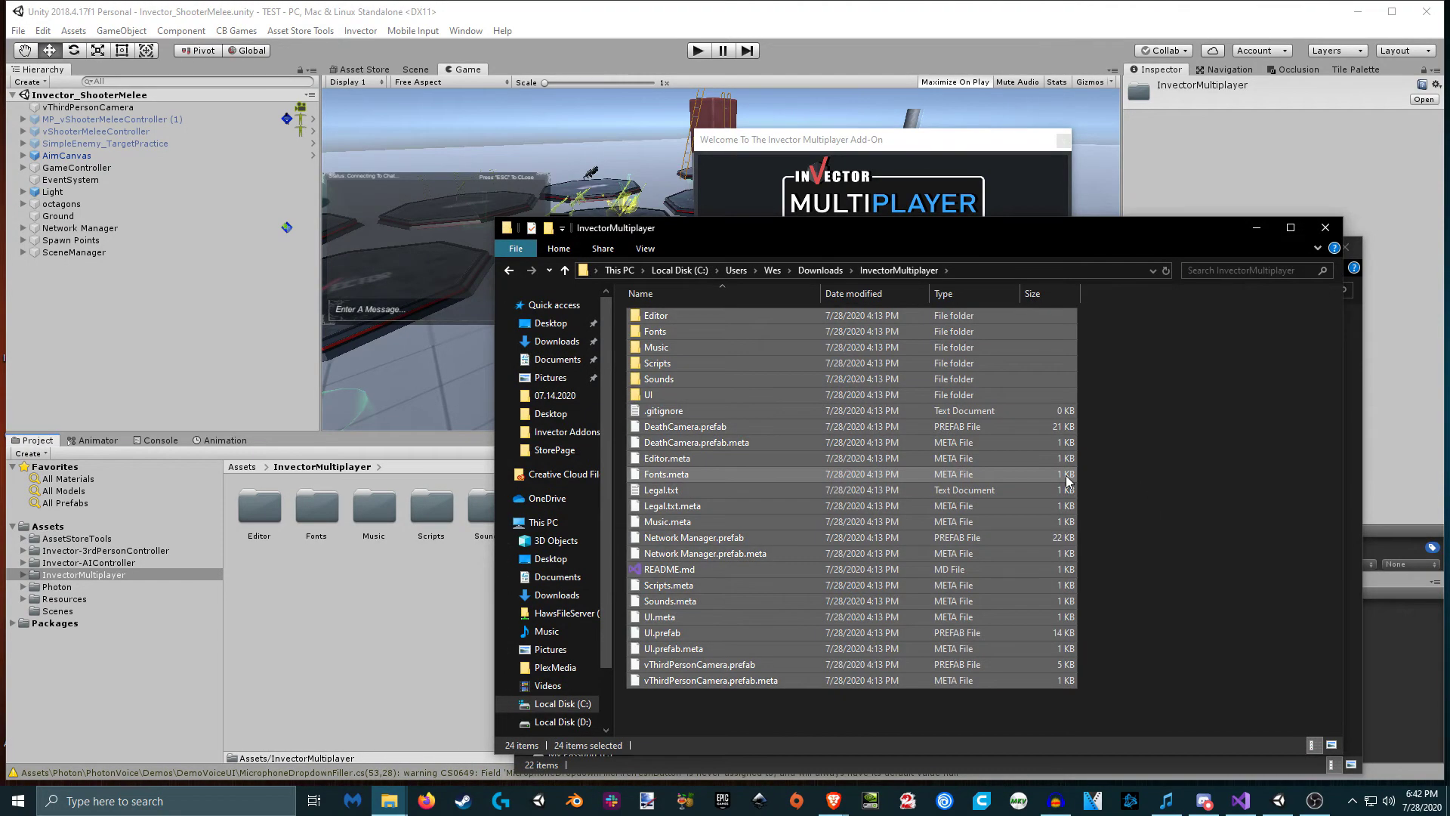
- Try to paste the copied add-on files into the project's Assets/InvectorMultiplayer folder, cancelling instead of replacing the existing files
{"action": "left_click_drag", "start_coordinate": [831, 228], "coordinate": [308, 163]}
{"action": "left_click", "coordinate": [1118, 475]}
{"action": "right_click", "coordinate": [1132, 437]}
{"action": "left_click", "coordinate": [1179, 545]}
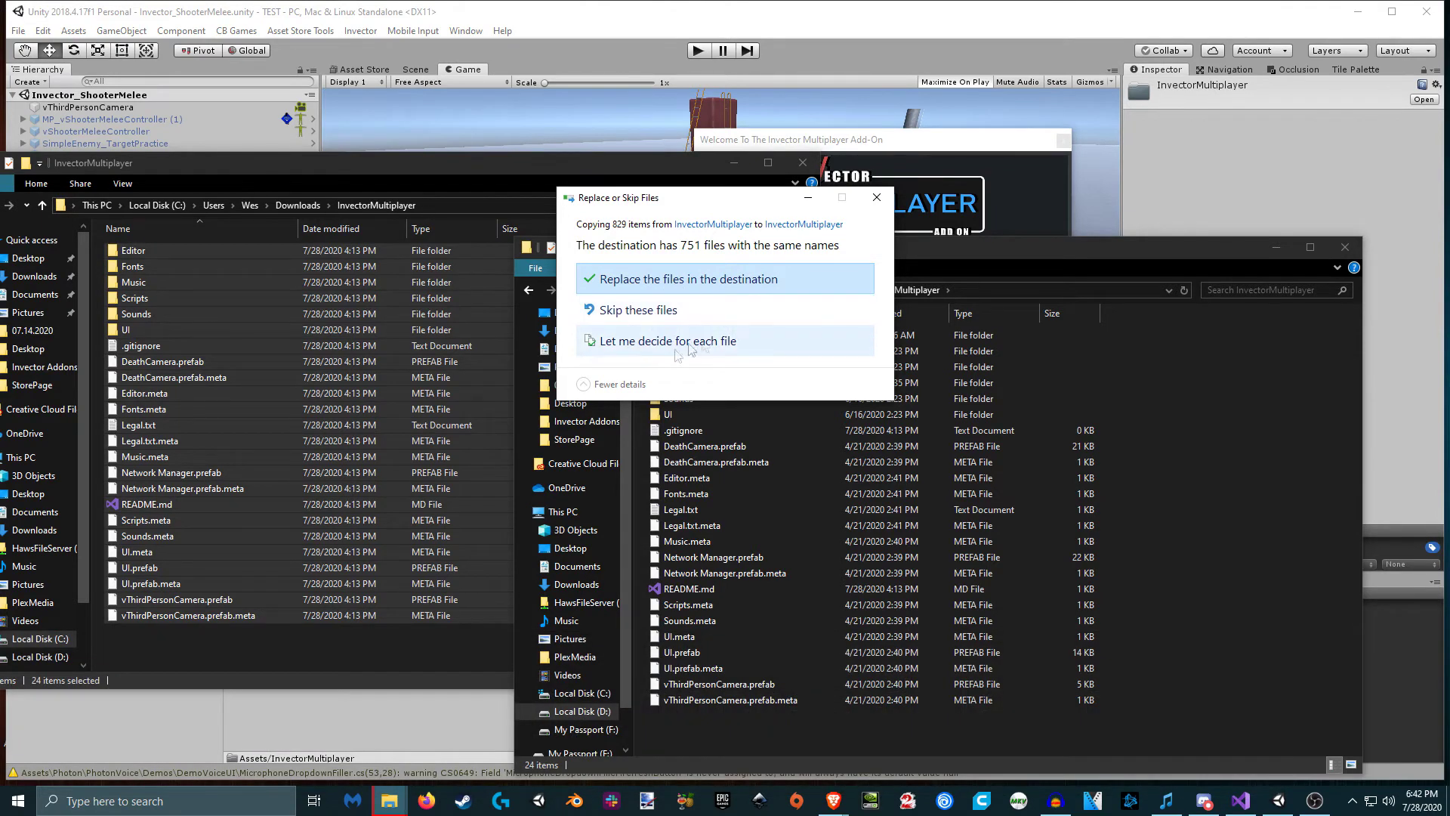
{"action": "left_click", "coordinate": [874, 199]}
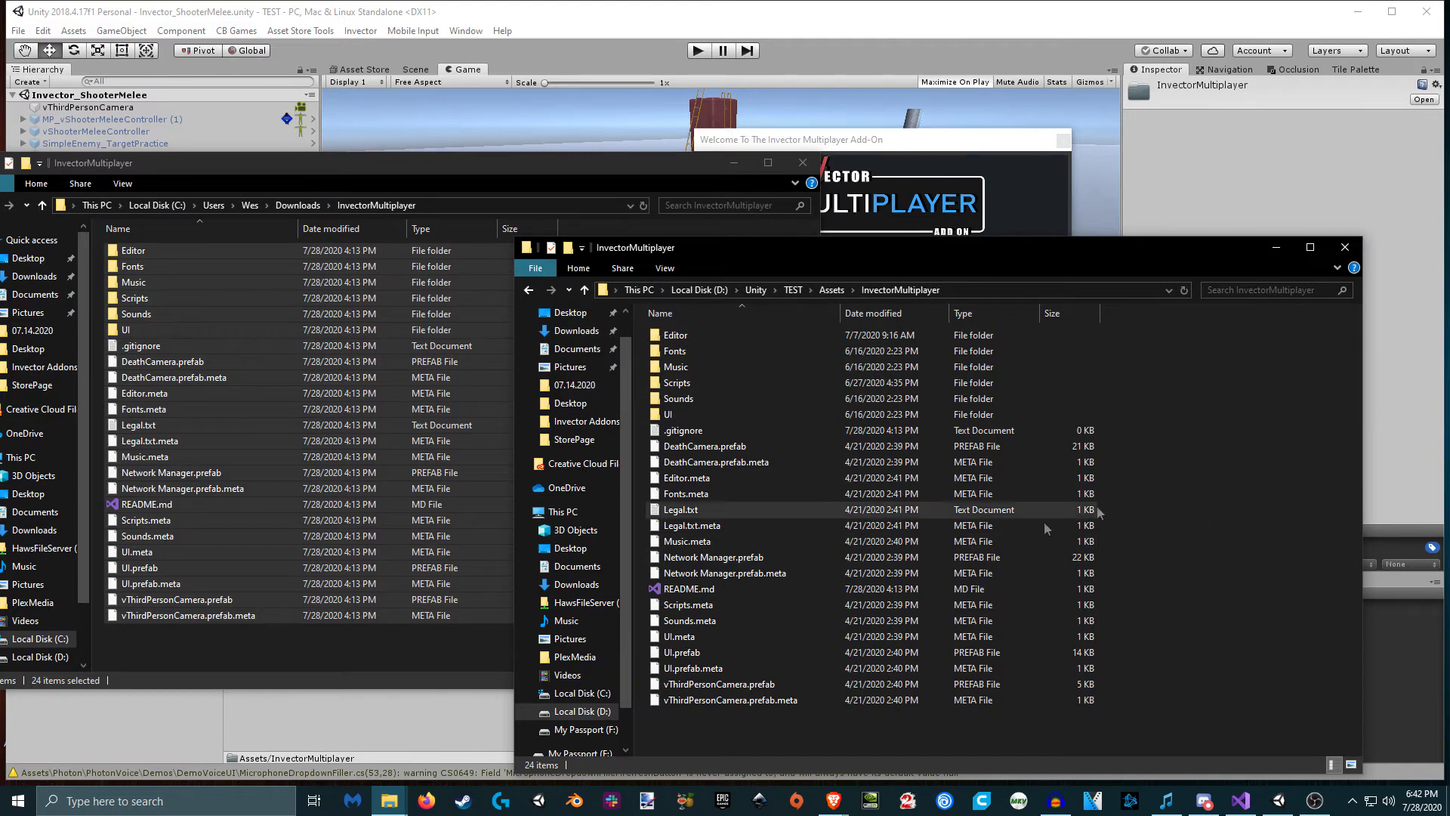
- Delete the newly copied README.md and .gitignore from the project's InvectorMultiplayer folder
{"action": "left_click", "coordinate": [711, 588]}
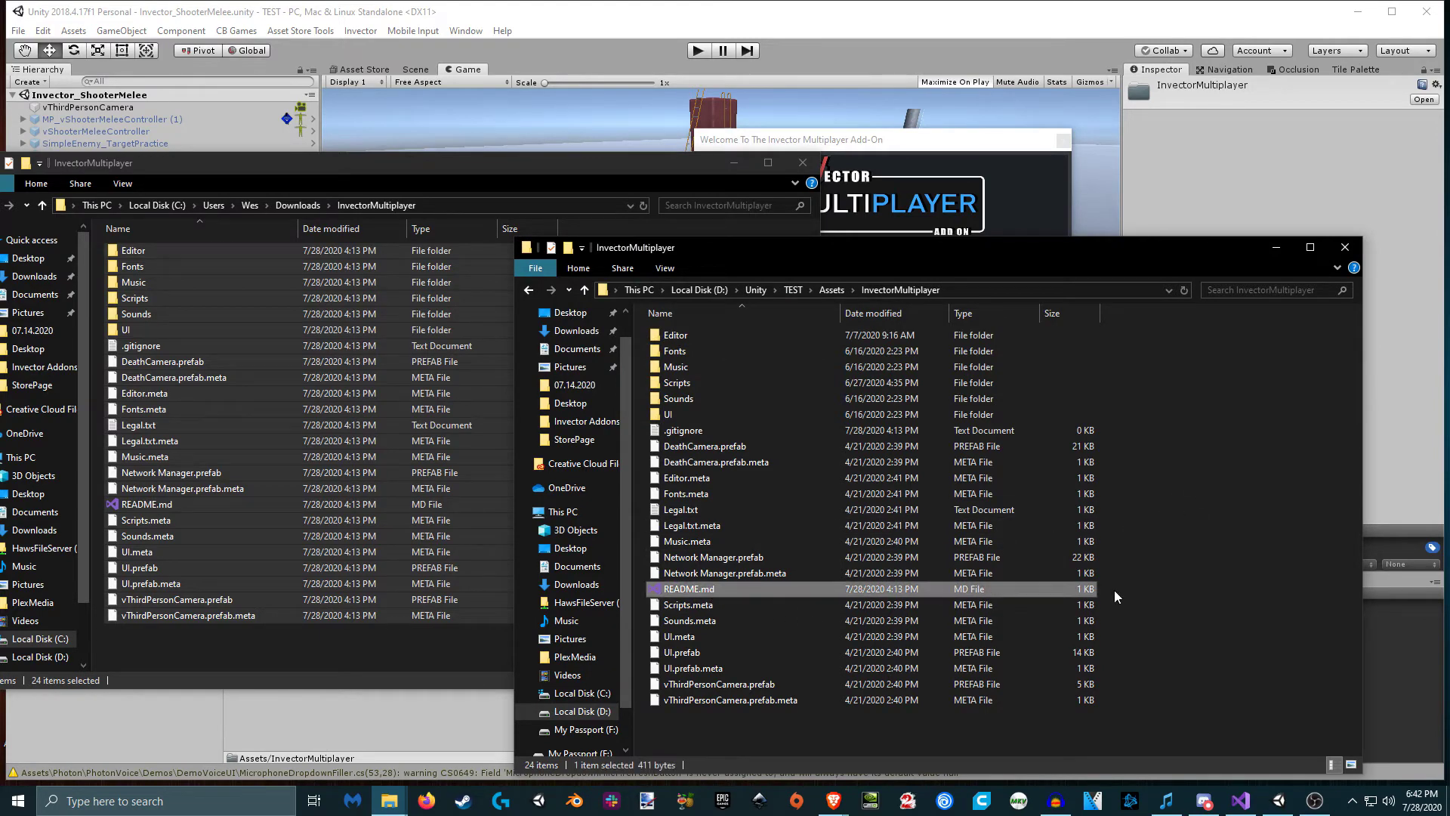
{"action": "key", "text": "Delete"}
{"action": "left_click", "coordinate": [845, 430]}
{"action": "key", "text": "Delete"}
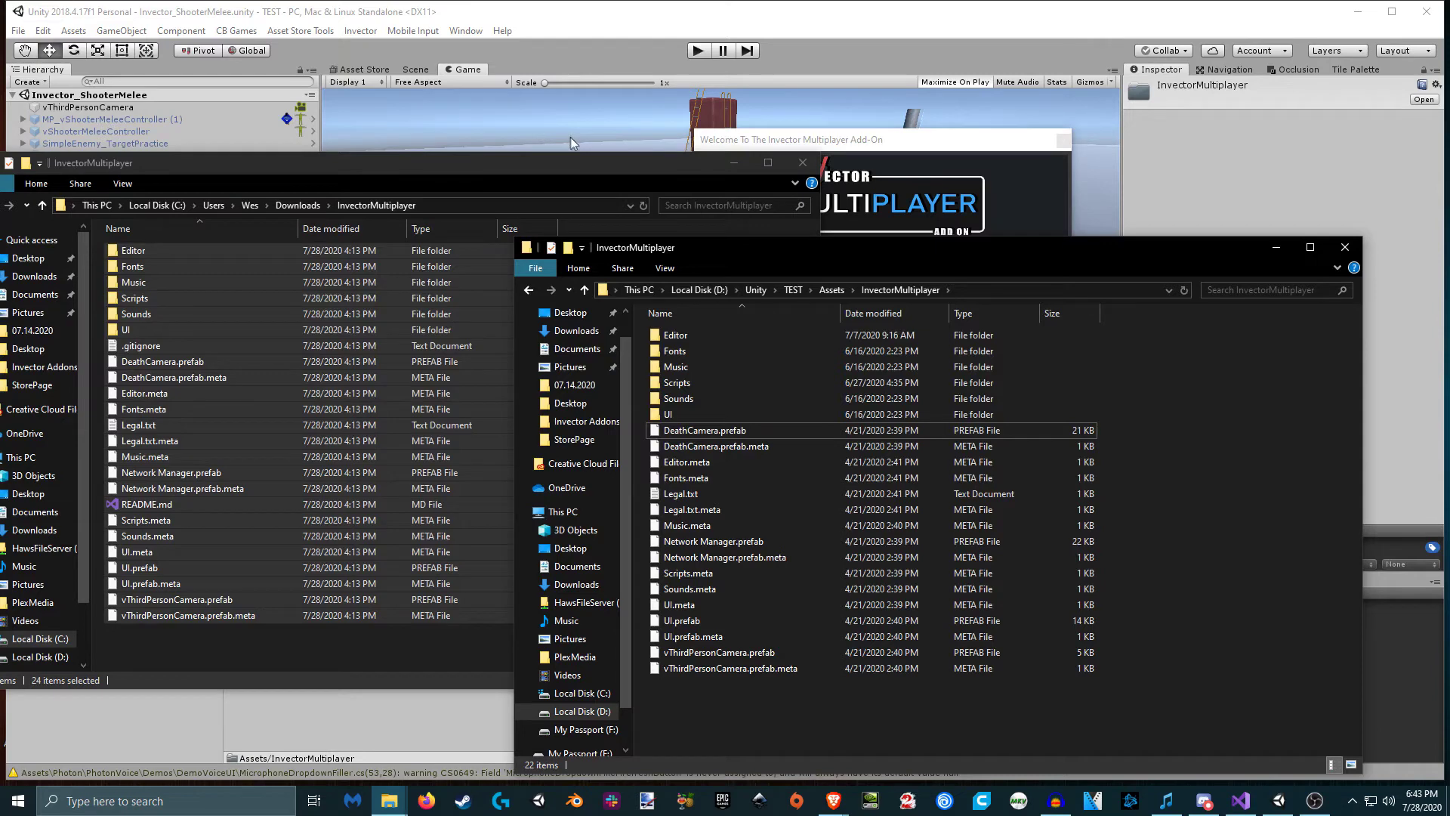
- Close the downloaded InvectorMultiplayer folder window, return to Unity and close the add-on's welcome window
{"action": "left_click", "coordinate": [804, 163]}
{"action": "left_click_drag", "start_coordinate": [1046, 253], "coordinate": [978, 249]}
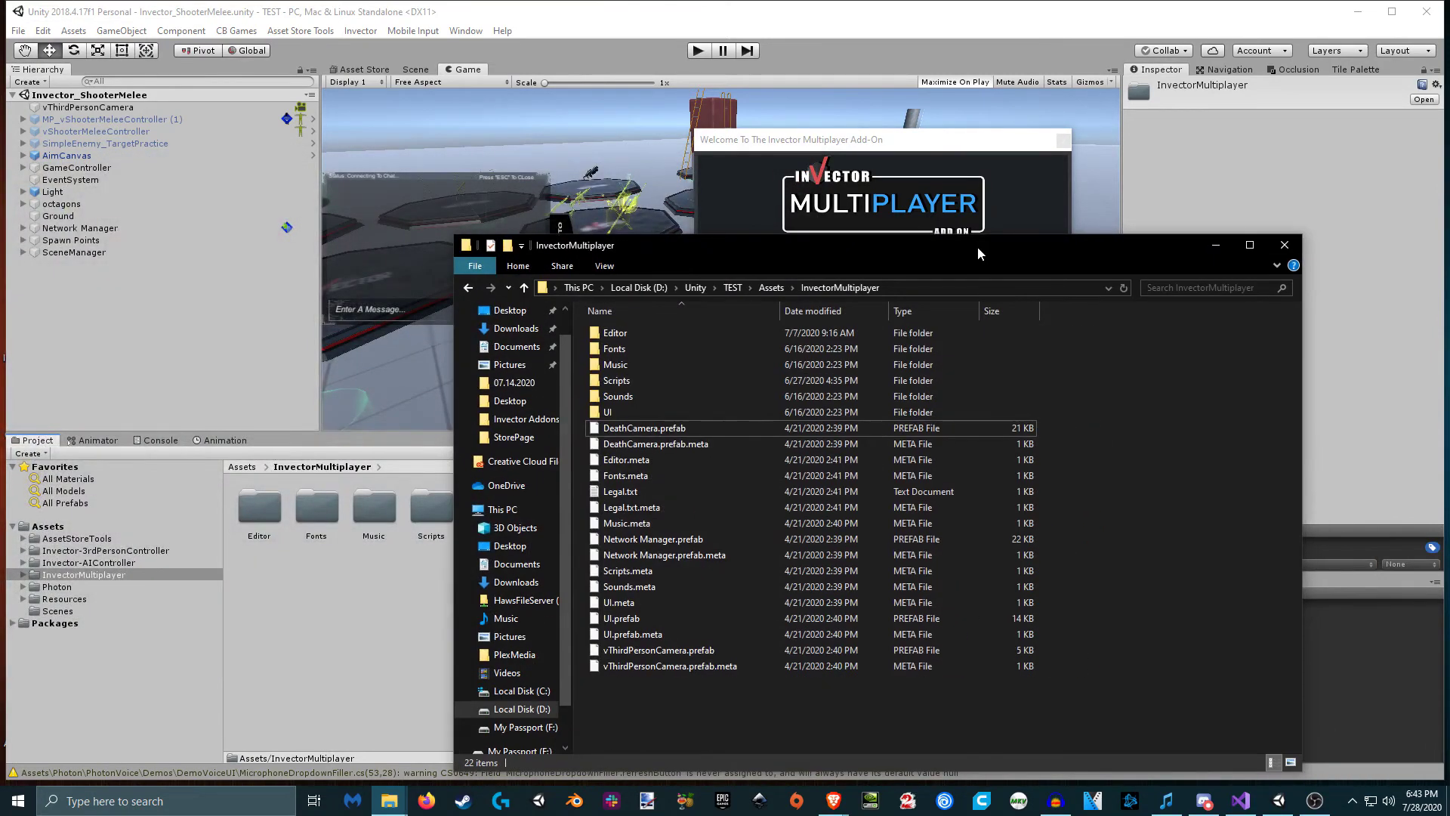
{"action": "left_click", "coordinate": [325, 644]}
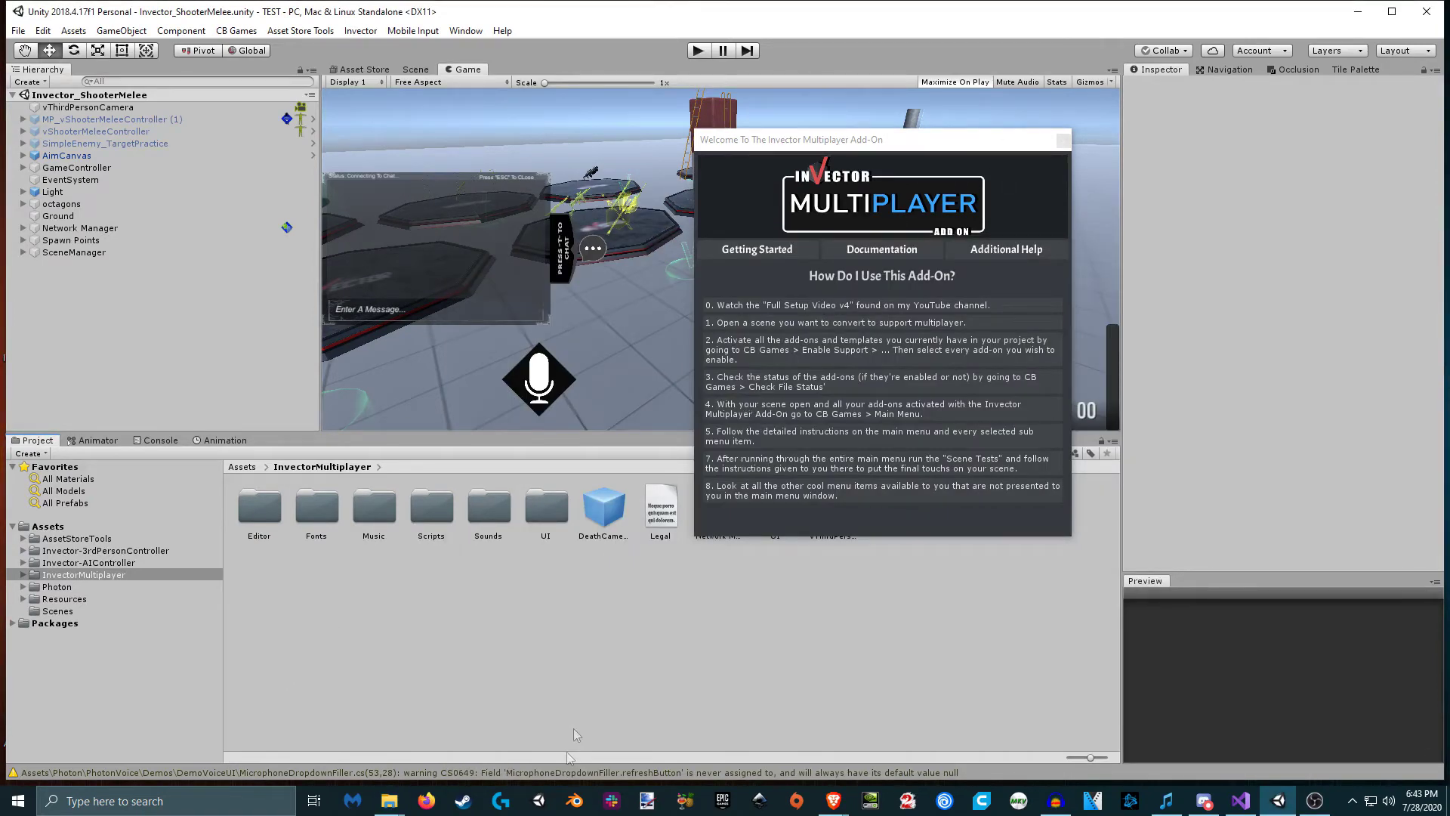
{"action": "left_click", "coordinate": [1064, 140]}
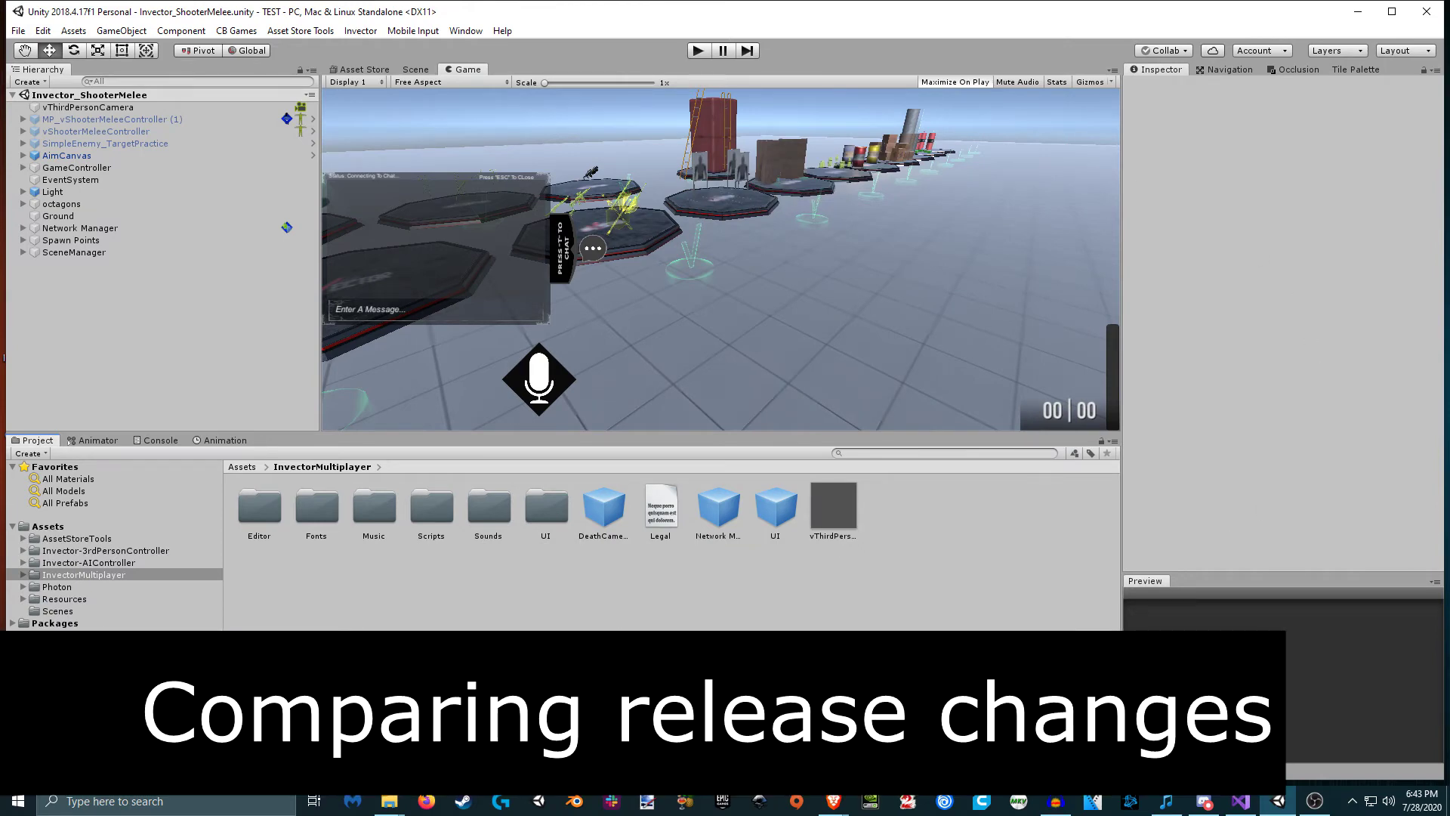
- Switch to the GitHub comparison in the Brave browser, set the base branch to v4.4.6 against v4.4.8 and look through the commits
{"action": "left_click", "coordinate": [834, 801]}
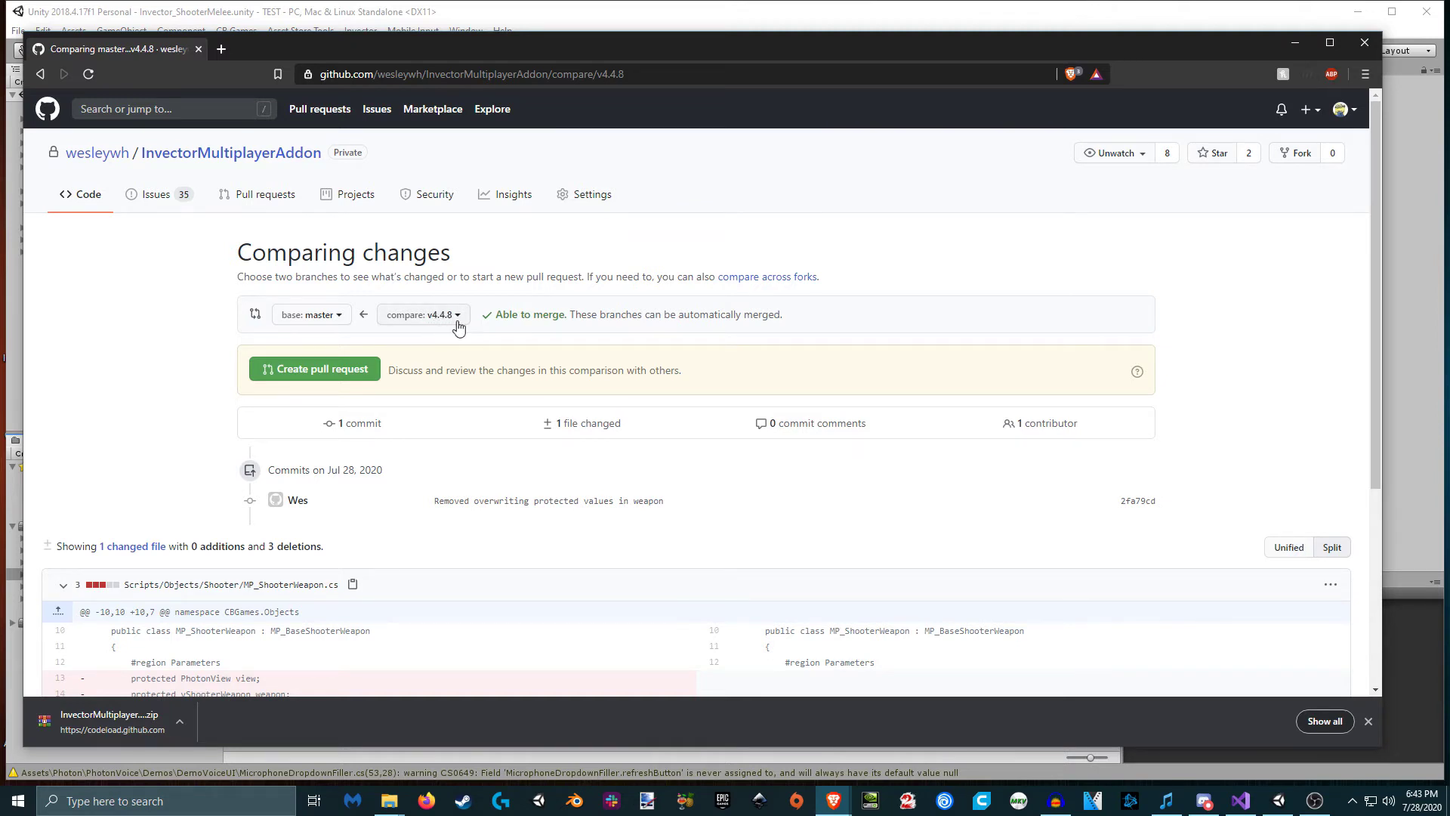
{"action": "left_click", "coordinate": [337, 324]}
{"action": "scroll", "coordinate": [398, 647], "scroll_direction": "down", "scroll_amount": 1}
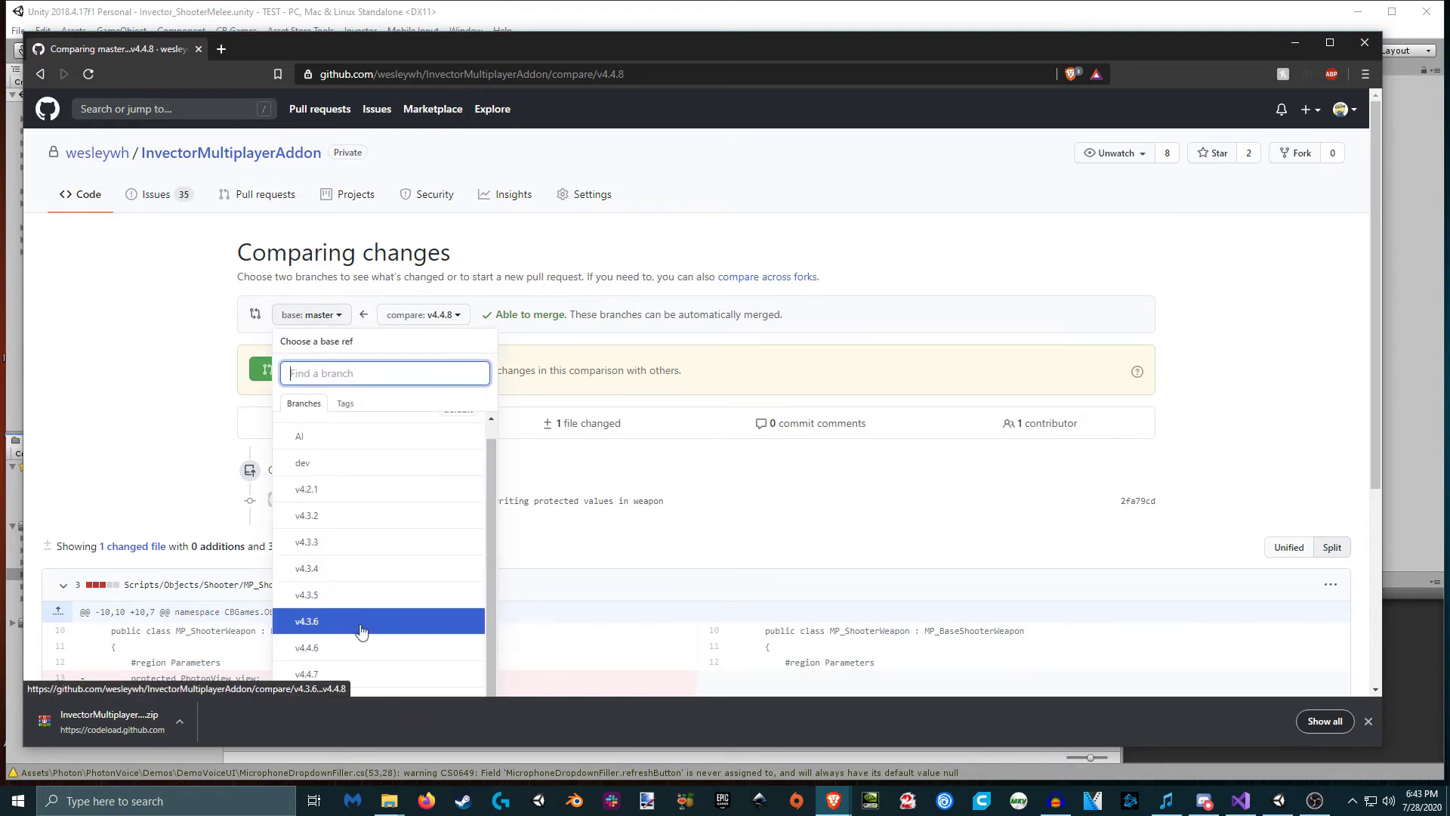
{"action": "left_click", "coordinate": [343, 654]}
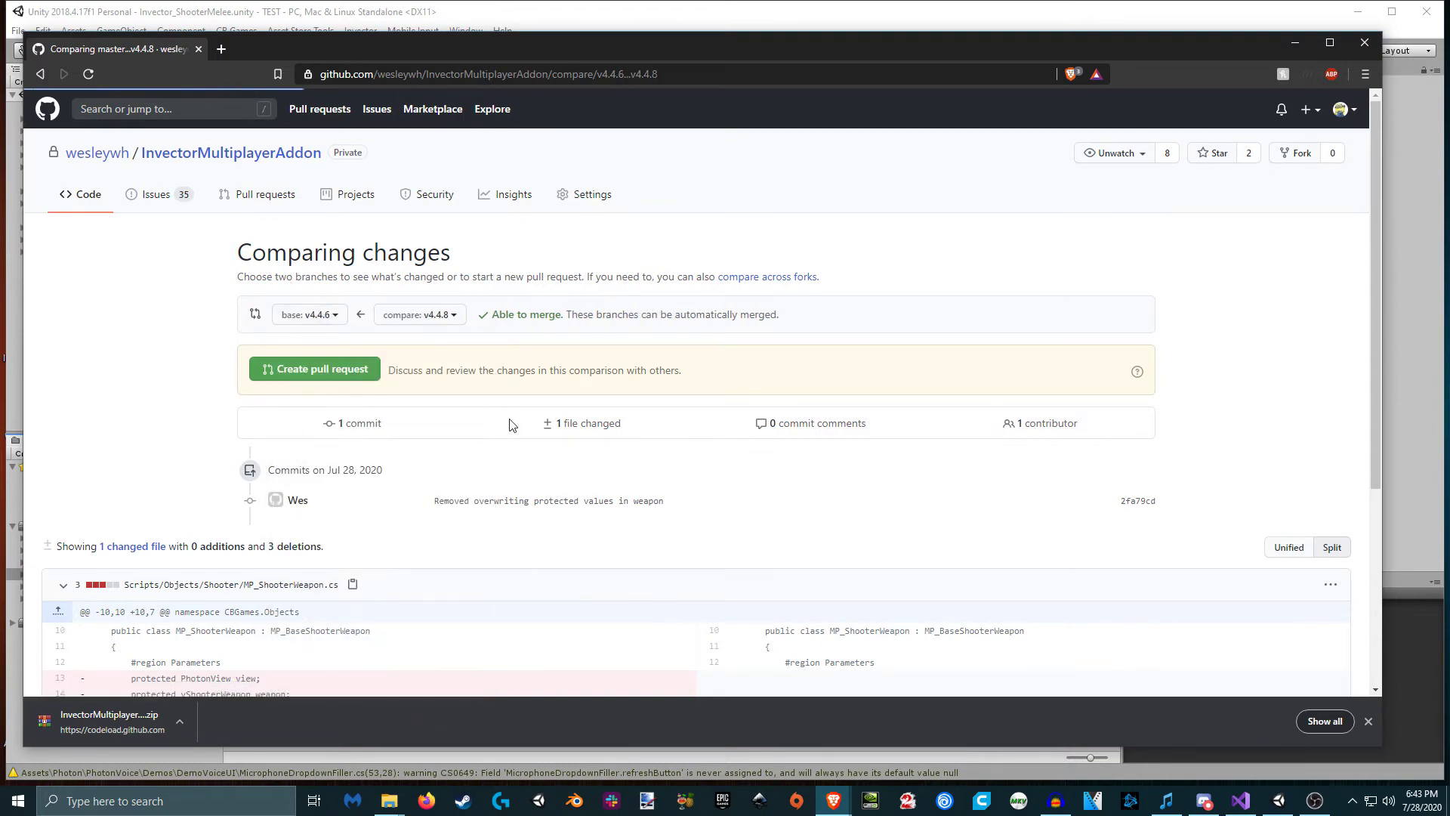
{"action": "scroll", "coordinate": [233, 438], "scroll_direction": "down", "scroll_amount": 4}
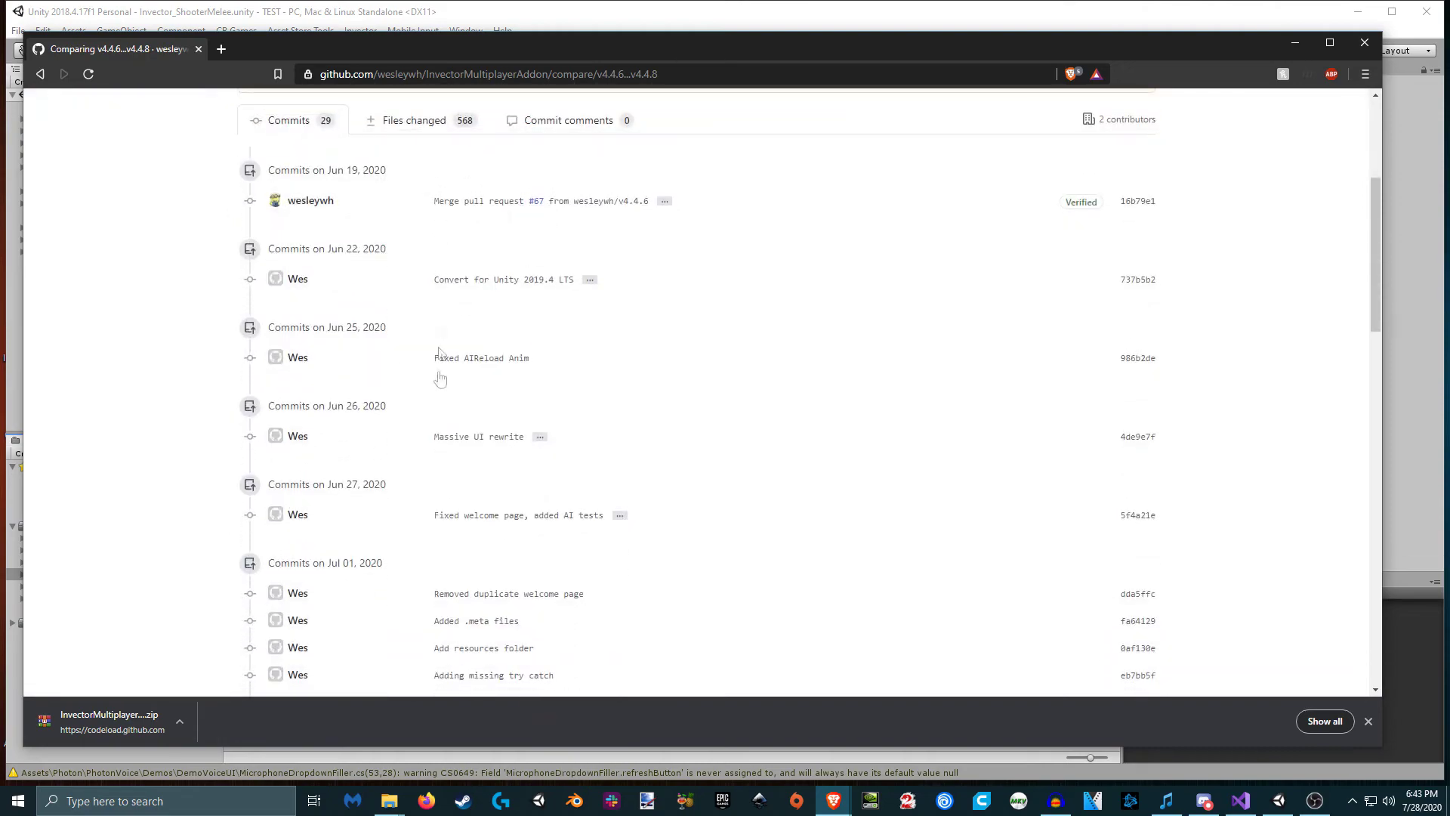
{"action": "scroll", "coordinate": [440, 377], "scroll_direction": "down", "scroll_amount": 15}
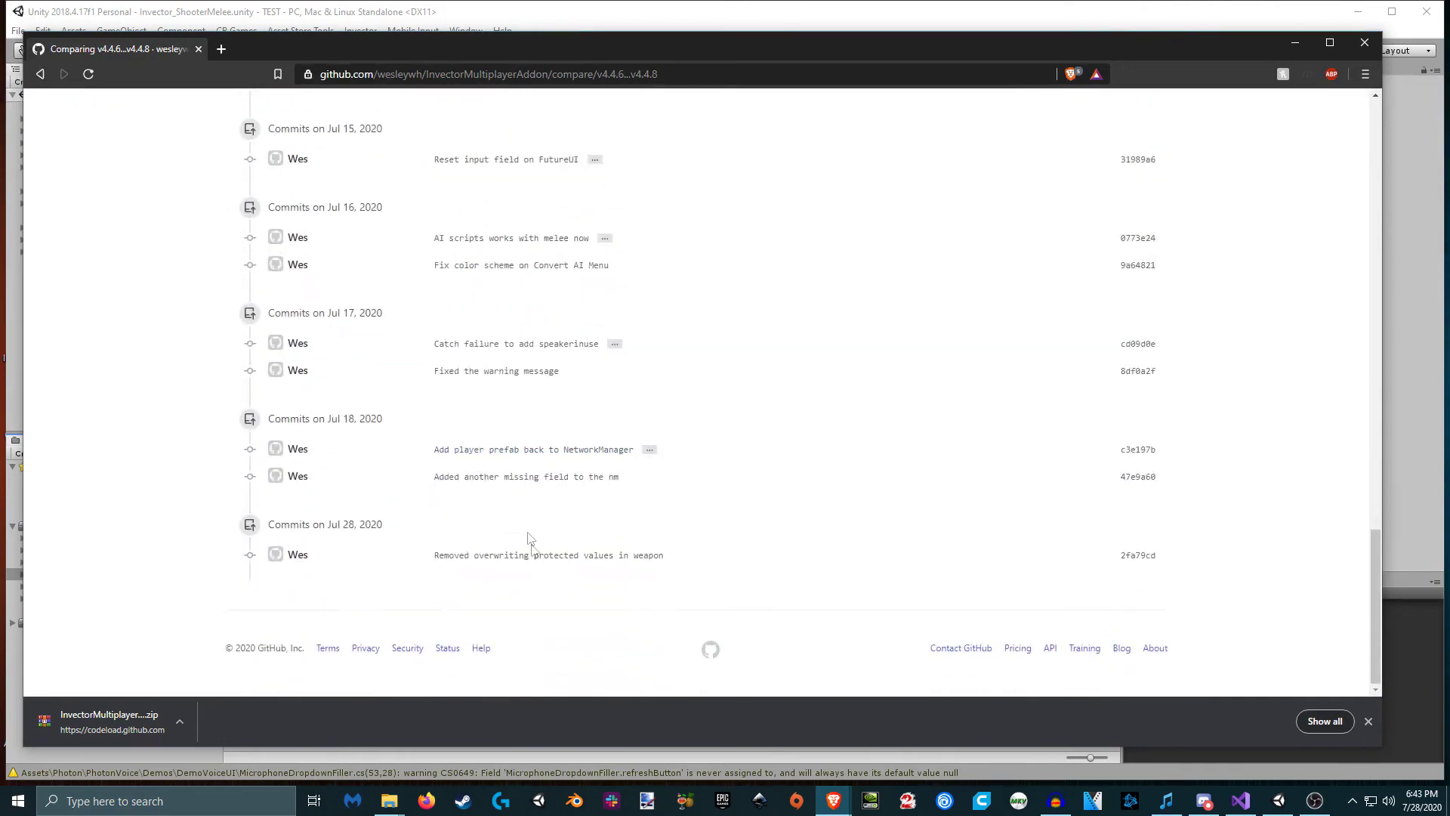
{"action": "scroll", "coordinate": [529, 542], "scroll_direction": "up", "scroll_amount": 18}
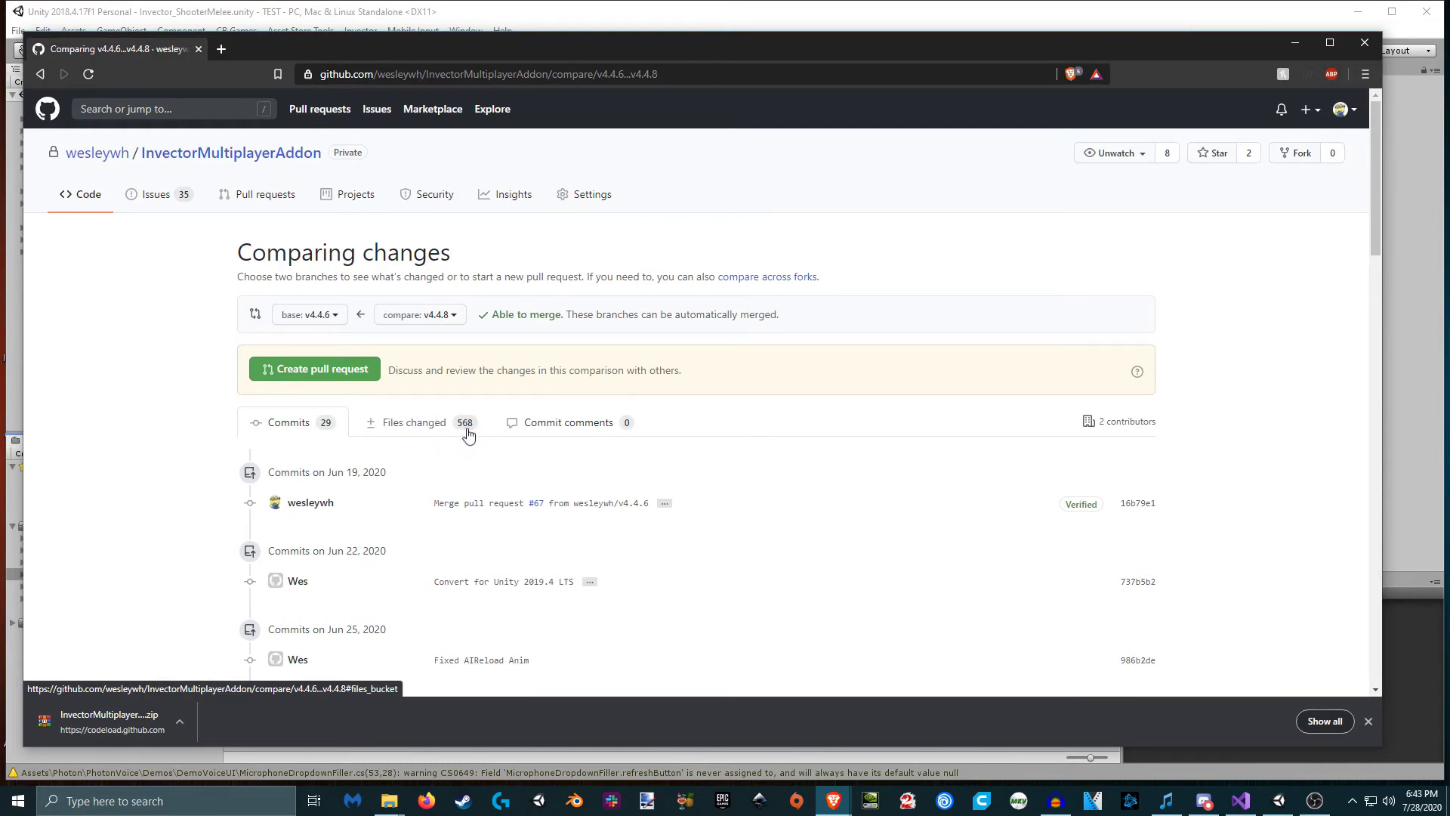
- Set the base branch to v4.4.7 against v4.4.8 and examine the removed protected variables in MP_ShooterWeapon.cs
{"action": "left_click", "coordinate": [332, 316]}
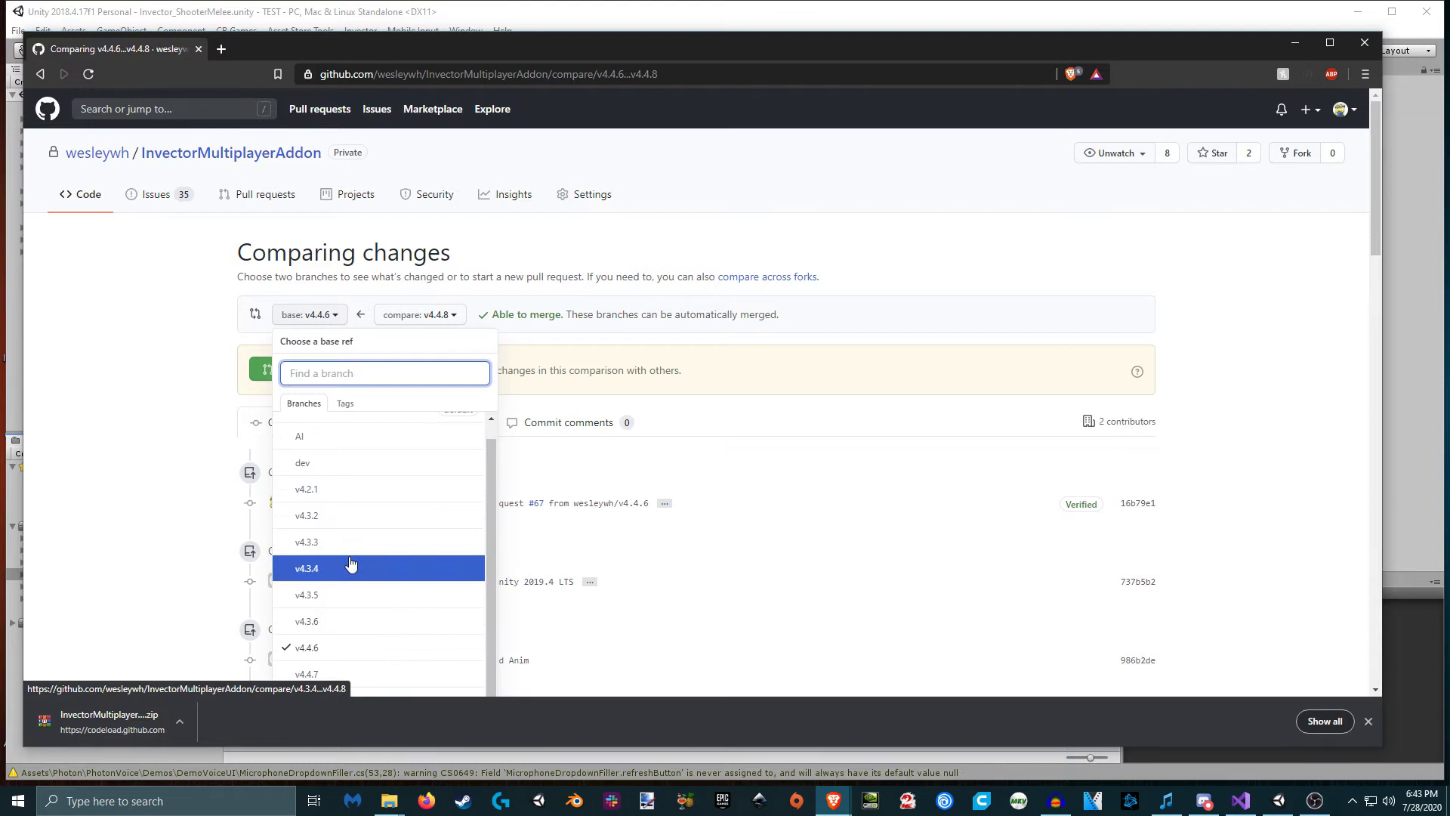
{"action": "left_click", "coordinate": [323, 674]}
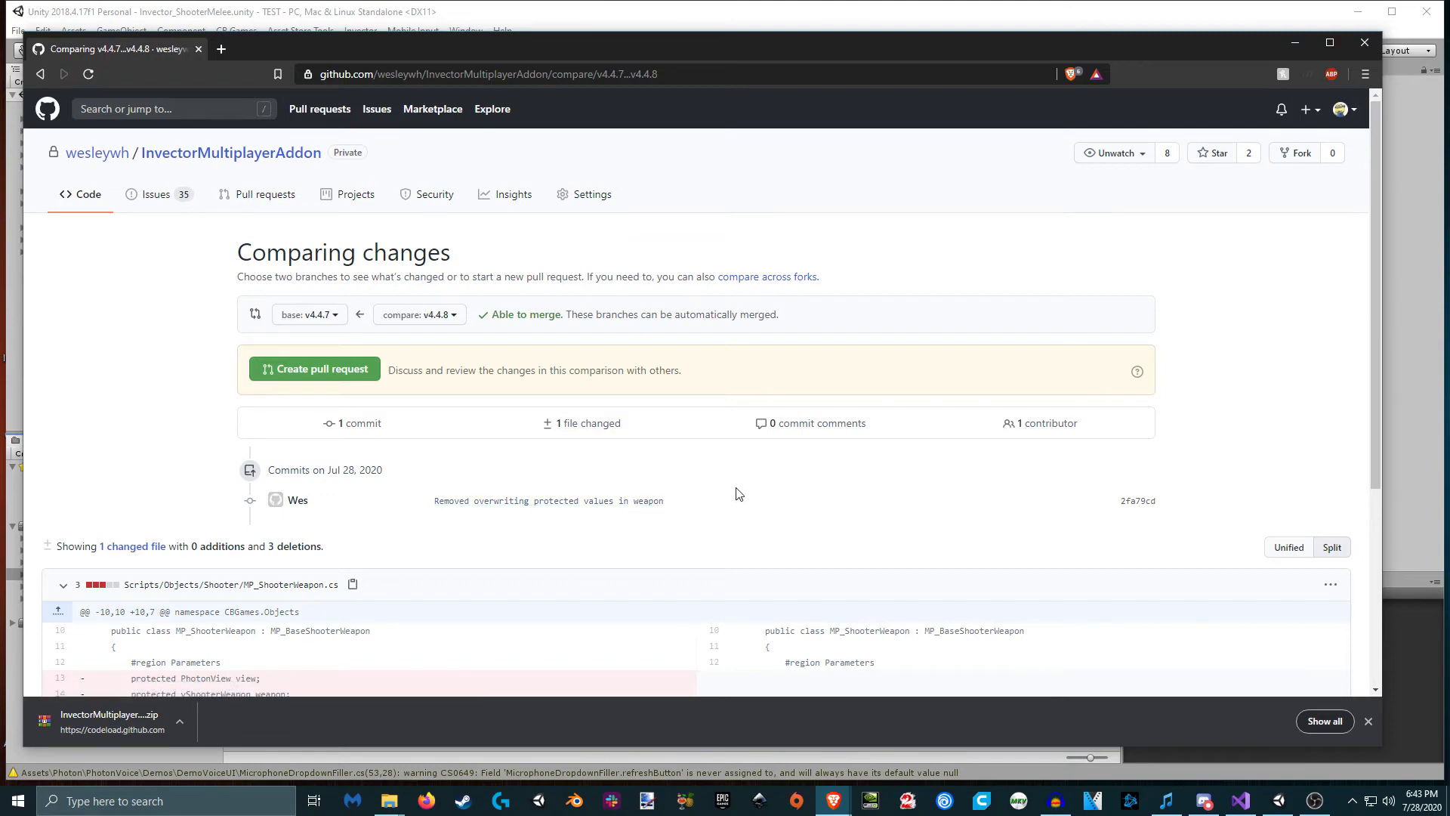
{"action": "scroll", "coordinate": [618, 470], "scroll_direction": "down", "scroll_amount": 2}
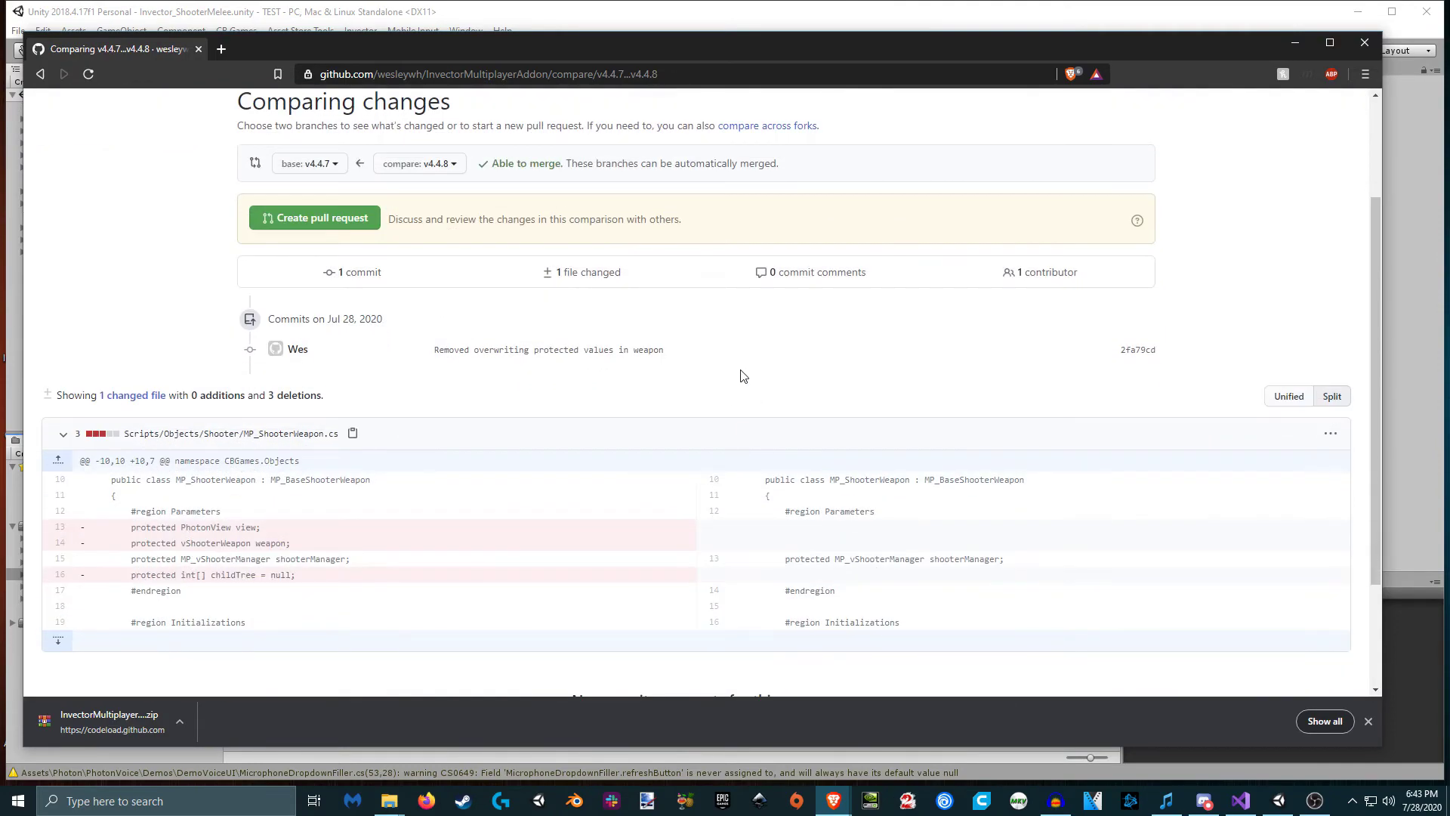
{"action": "scroll", "coordinate": [743, 377], "scroll_direction": "down", "scroll_amount": 1}
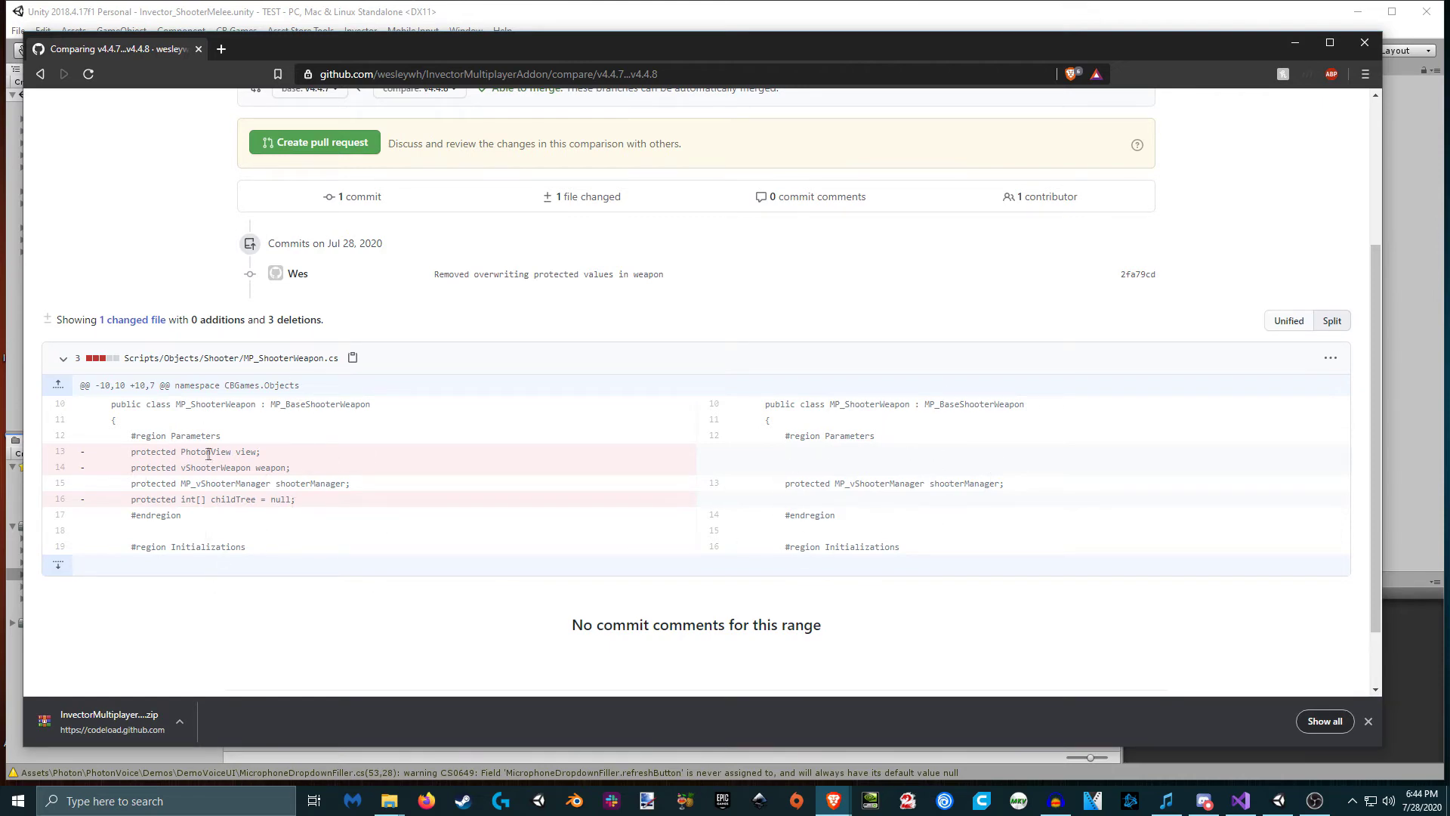
{"action": "left_click_drag", "start_coordinate": [137, 453], "coordinate": [136, 502]}
{"action": "left_click", "coordinate": [926, 467]}
{"action": "scroll", "coordinate": [831, 453], "scroll_direction": "up", "scroll_amount": 3}
{"action": "scroll", "coordinate": [778, 427], "scroll_direction": "down", "scroll_amount": 3}
{"action": "scroll", "coordinate": [778, 498], "scroll_direction": "up", "scroll_amount": 2}
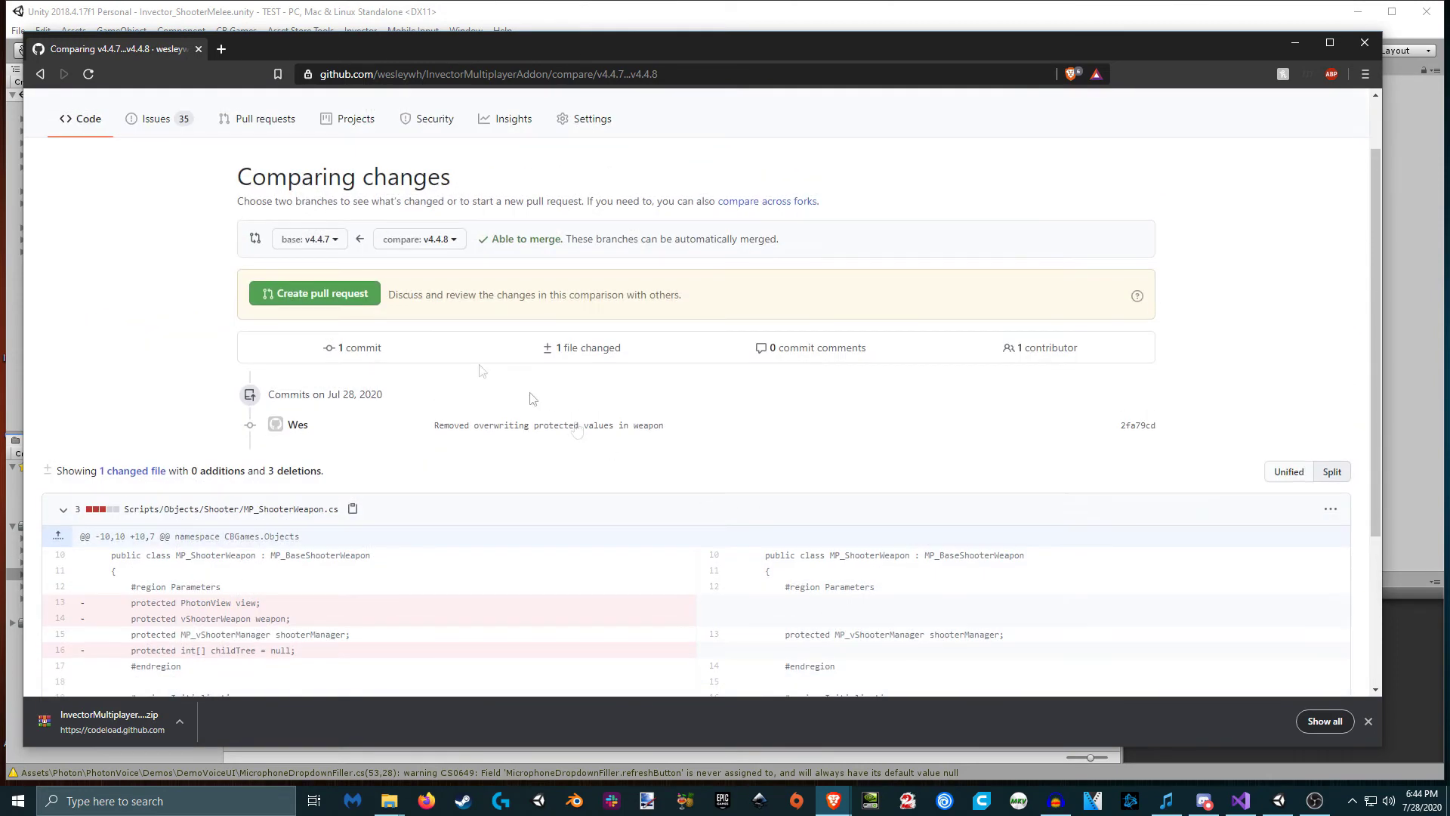
{"action": "left_click", "coordinate": [336, 241]}
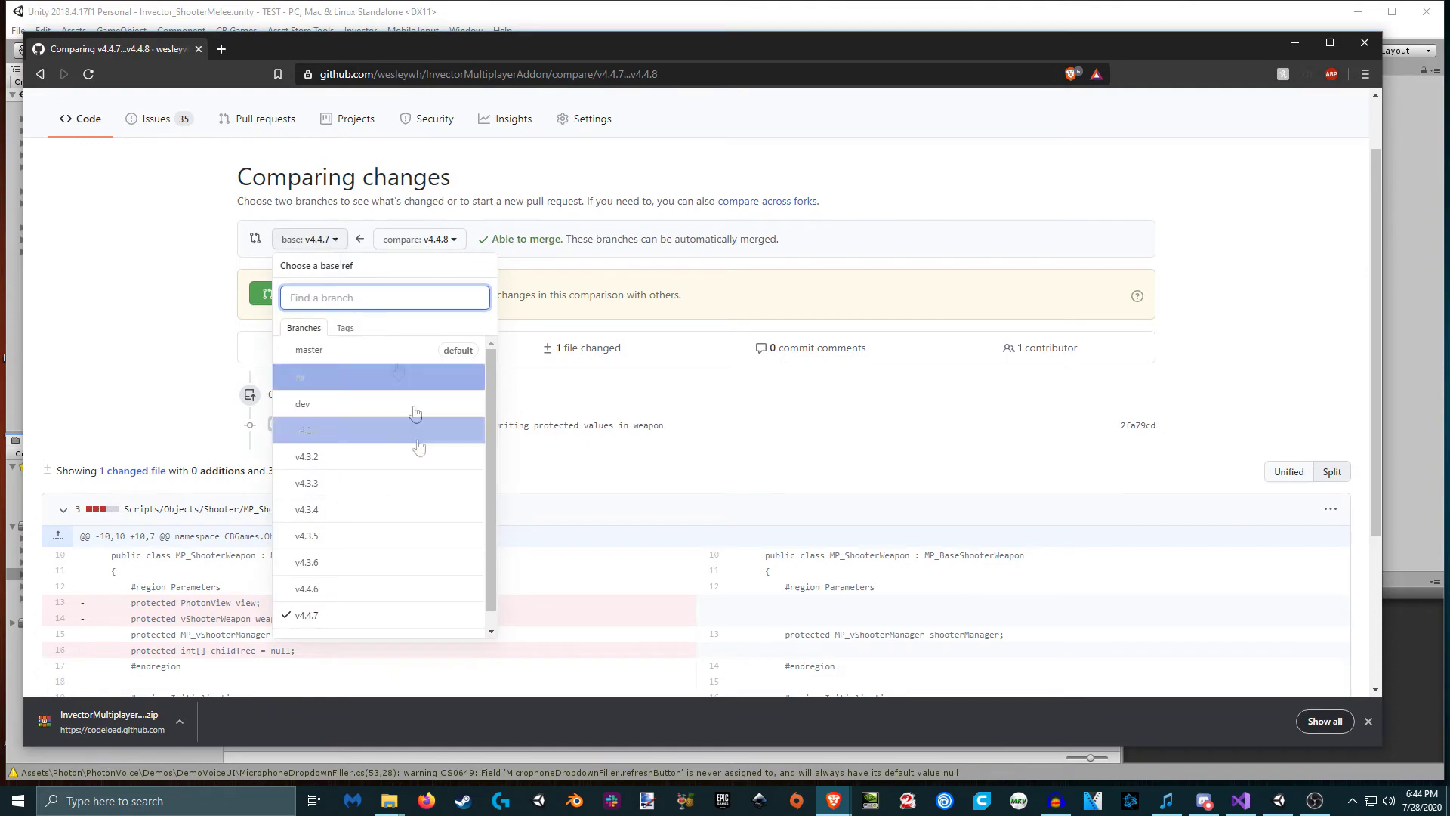
{"action": "left_click", "coordinate": [702, 463]}
{"action": "scroll", "coordinate": [432, 374], "scroll_direction": "down", "scroll_amount": 3}
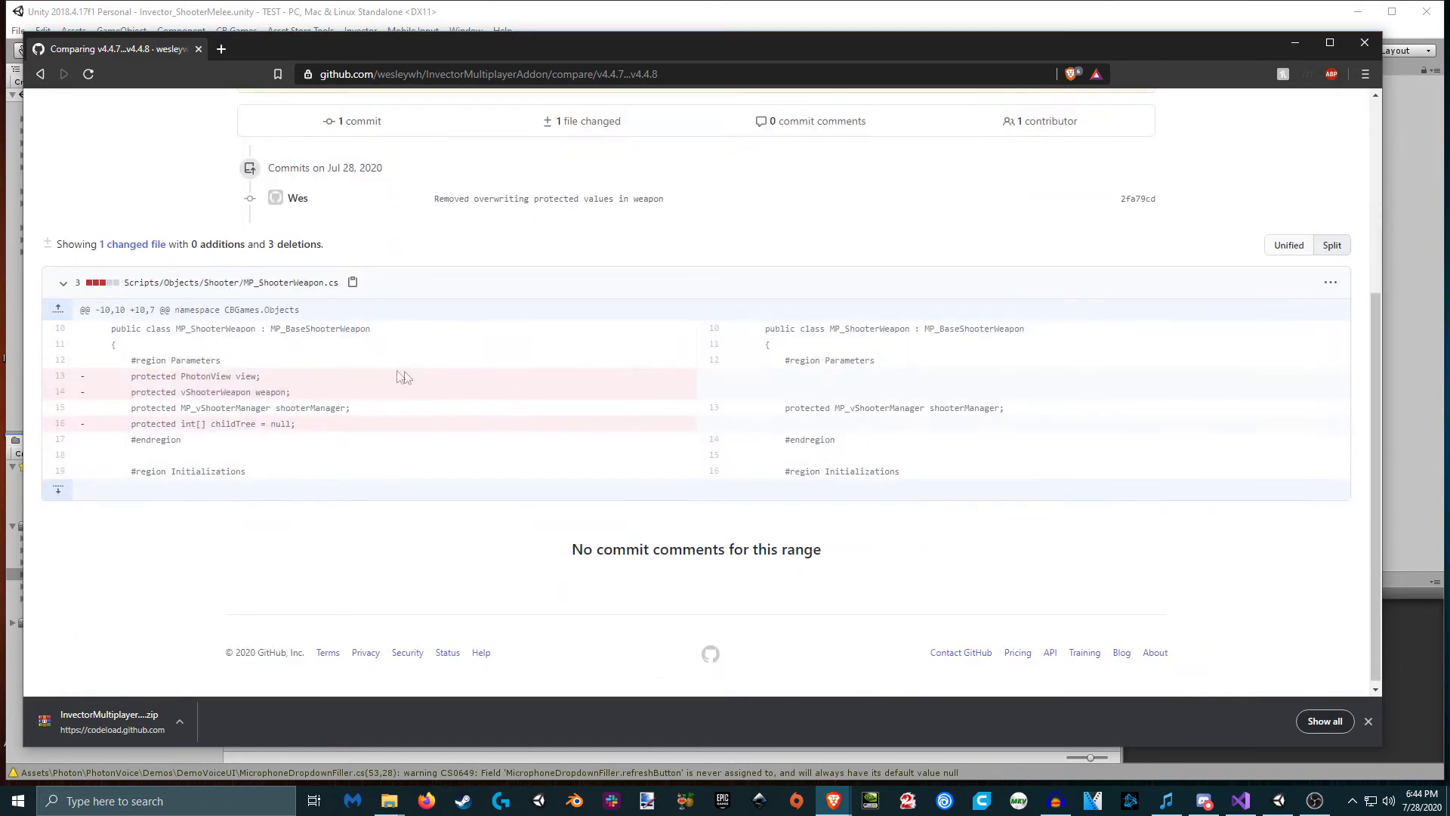
- Change the comparison to base branch v4.4.6 against compare branch v4.4.7
{"action": "scroll", "coordinate": [432, 375], "scroll_direction": "up", "scroll_amount": 4}
{"action": "left_click", "coordinate": [442, 317]}
{"action": "scroll", "coordinate": [483, 590], "scroll_direction": "down", "scroll_amount": 2}
{"action": "left_click", "coordinate": [451, 678]}
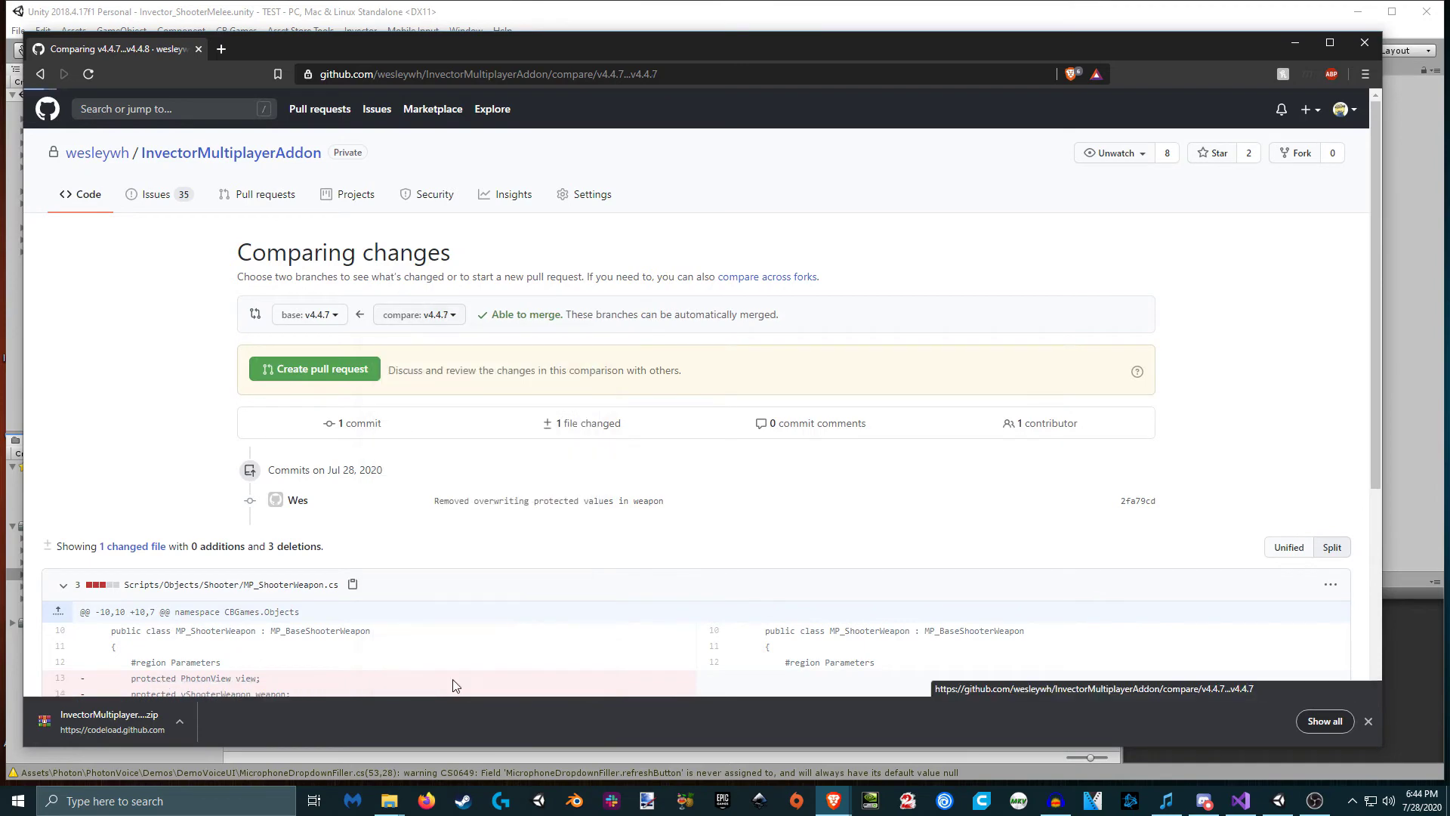
{"action": "left_click", "coordinate": [335, 316]}
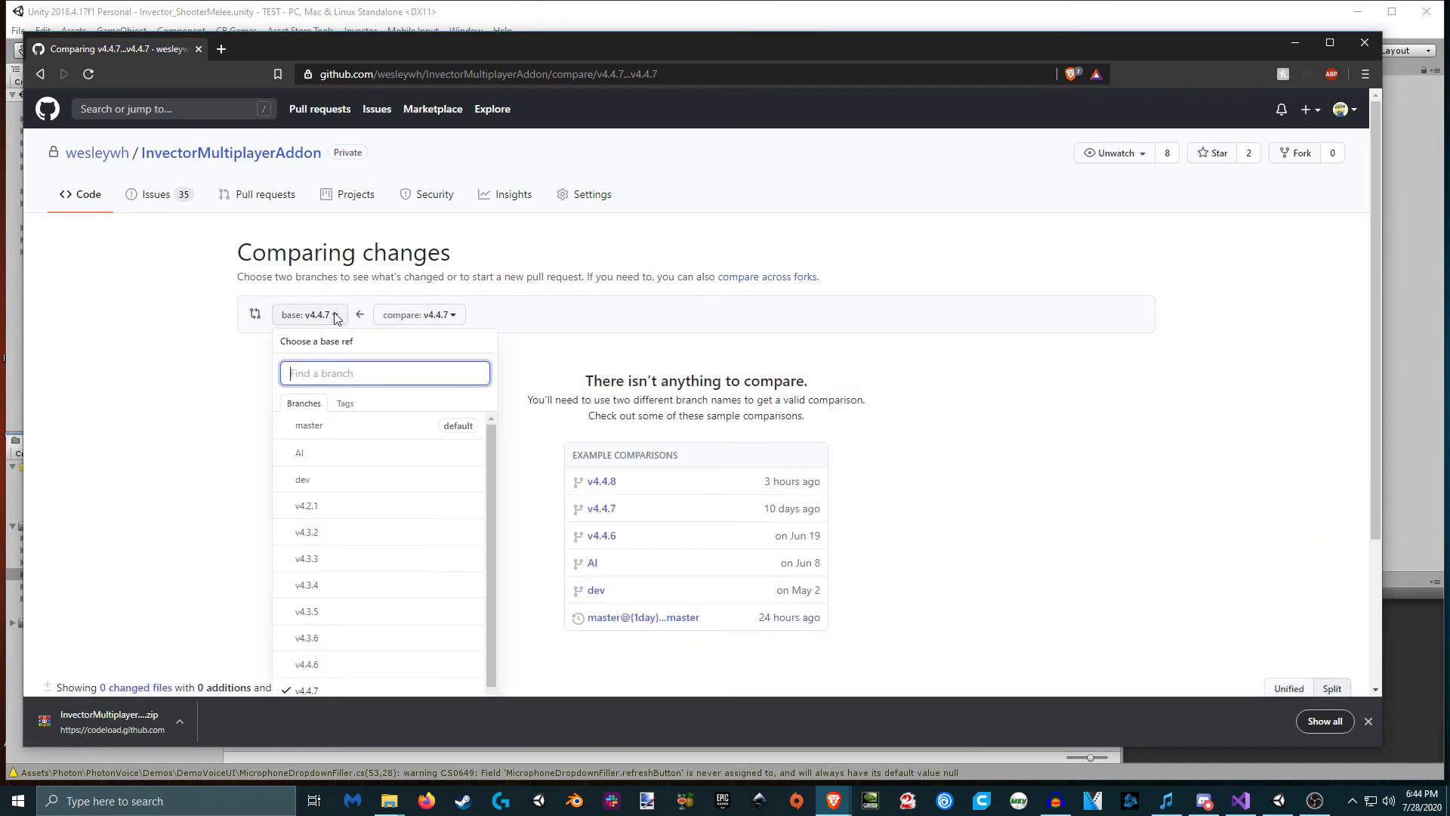
{"action": "left_click", "coordinate": [366, 672]}
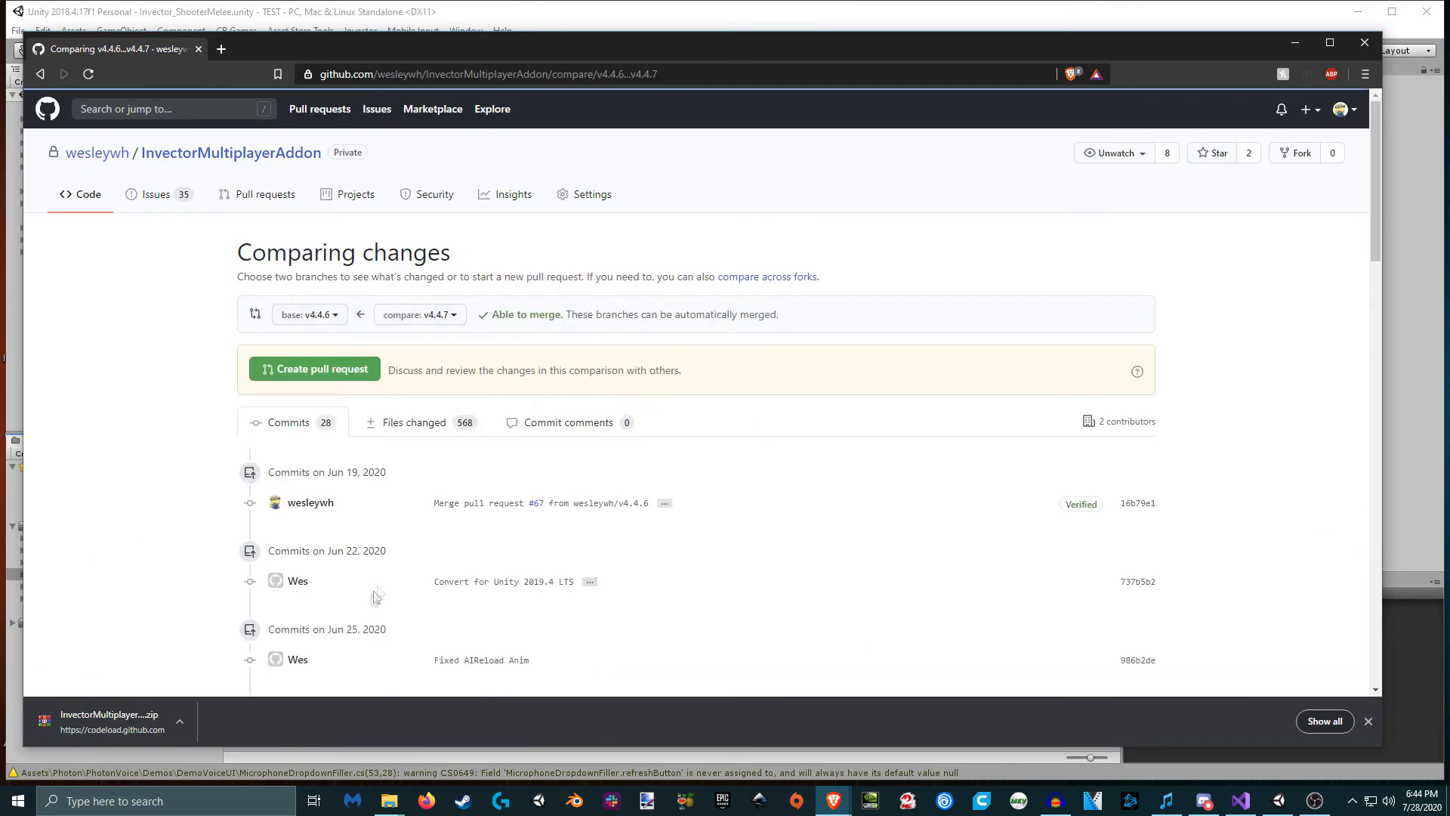
- Look through the changed files, collapsing the diffs of .gitignore, DeathCamera.prefab.meta, Editor.meta and Editor/CBSkin.guiskin
{"action": "left_click", "coordinate": [421, 427]}
{"action": "scroll", "coordinate": [227, 519], "scroll_direction": "down", "scroll_amount": 1}
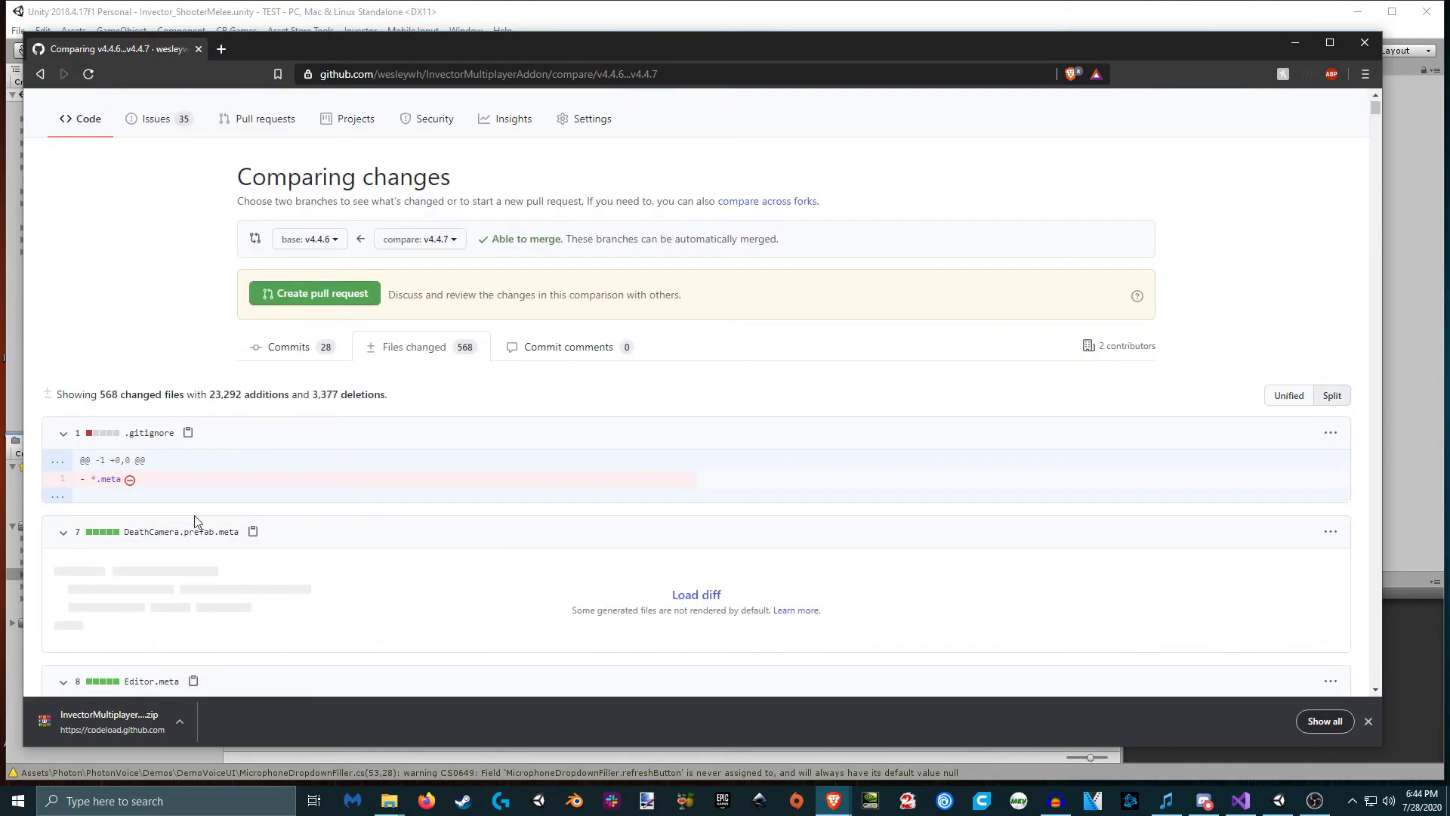
{"action": "left_click", "coordinate": [64, 537]}
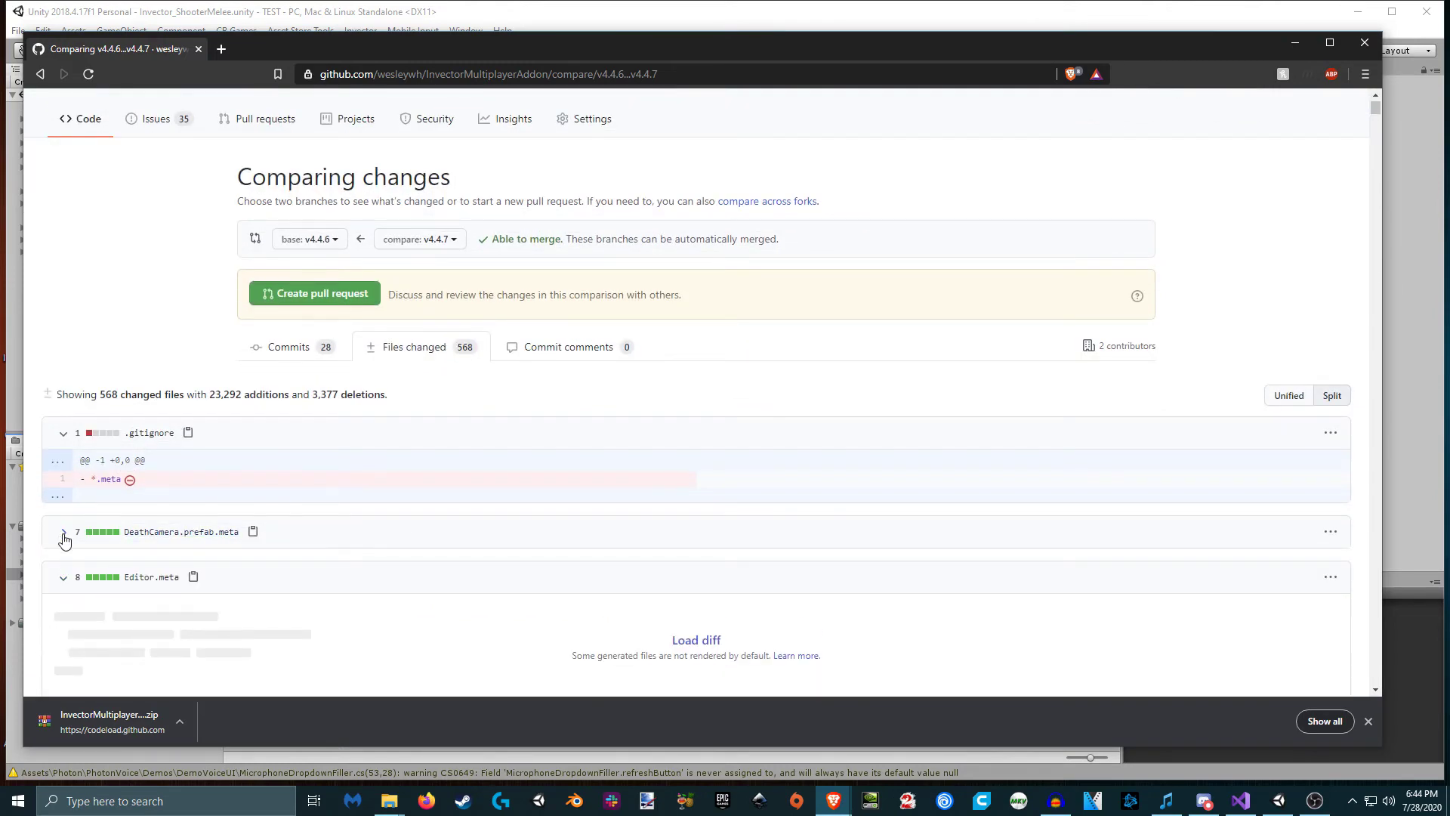
{"action": "left_click", "coordinate": [64, 434]}
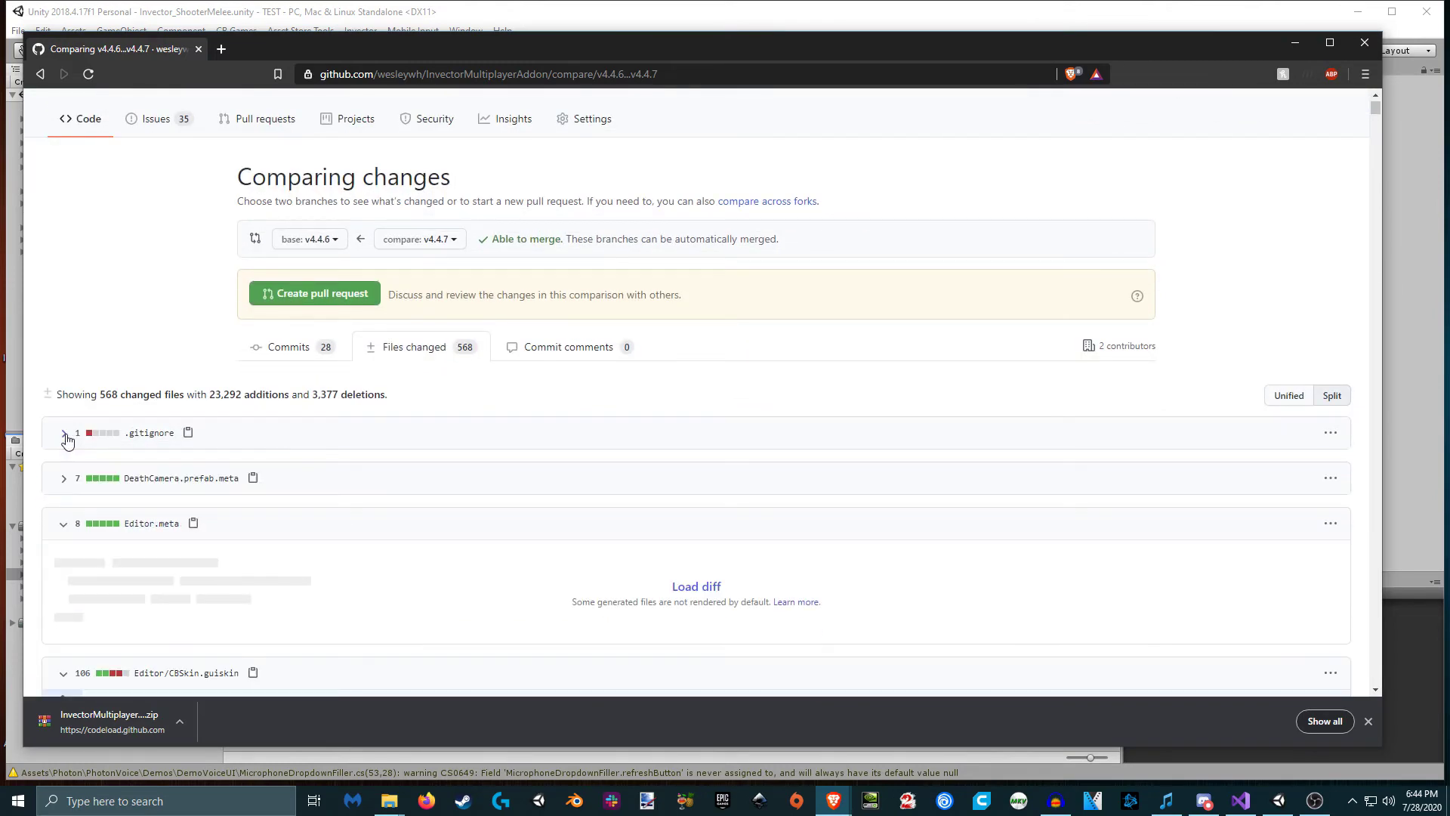
{"action": "left_click", "coordinate": [63, 525]}
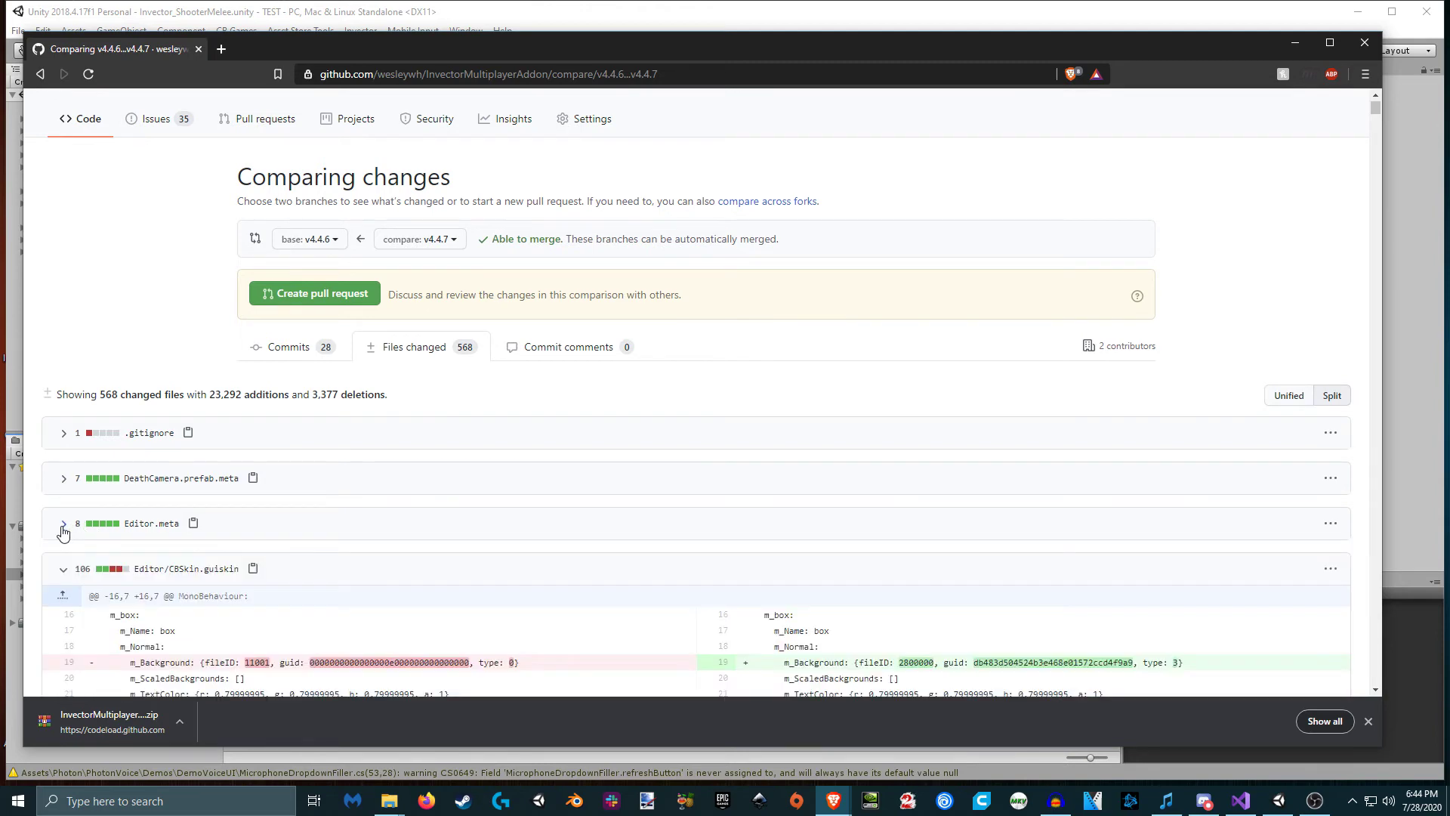
{"action": "left_click", "coordinate": [64, 569]}
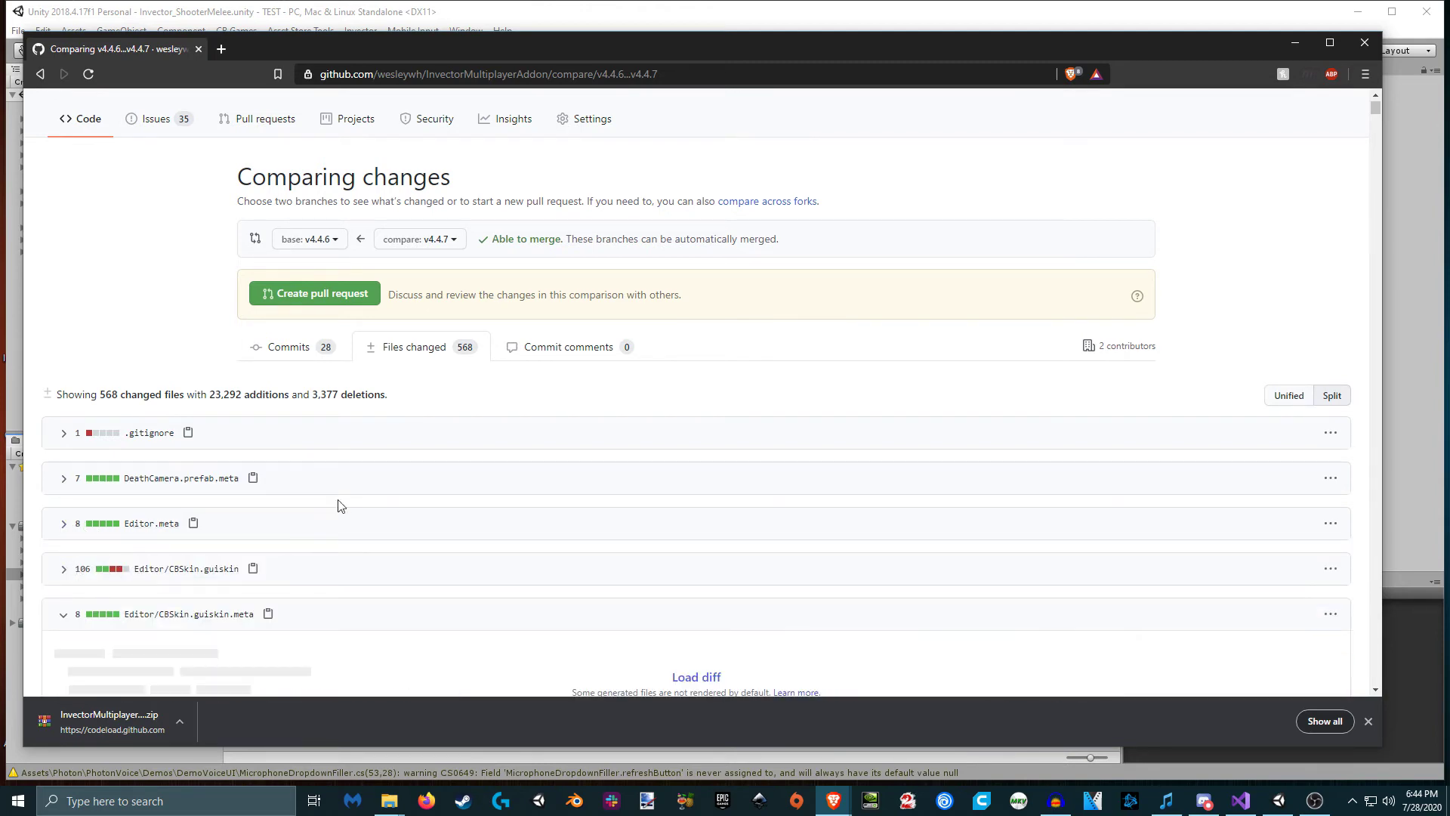
{"action": "scroll", "coordinate": [423, 521], "scroll_direction": "down", "scroll_amount": 2}
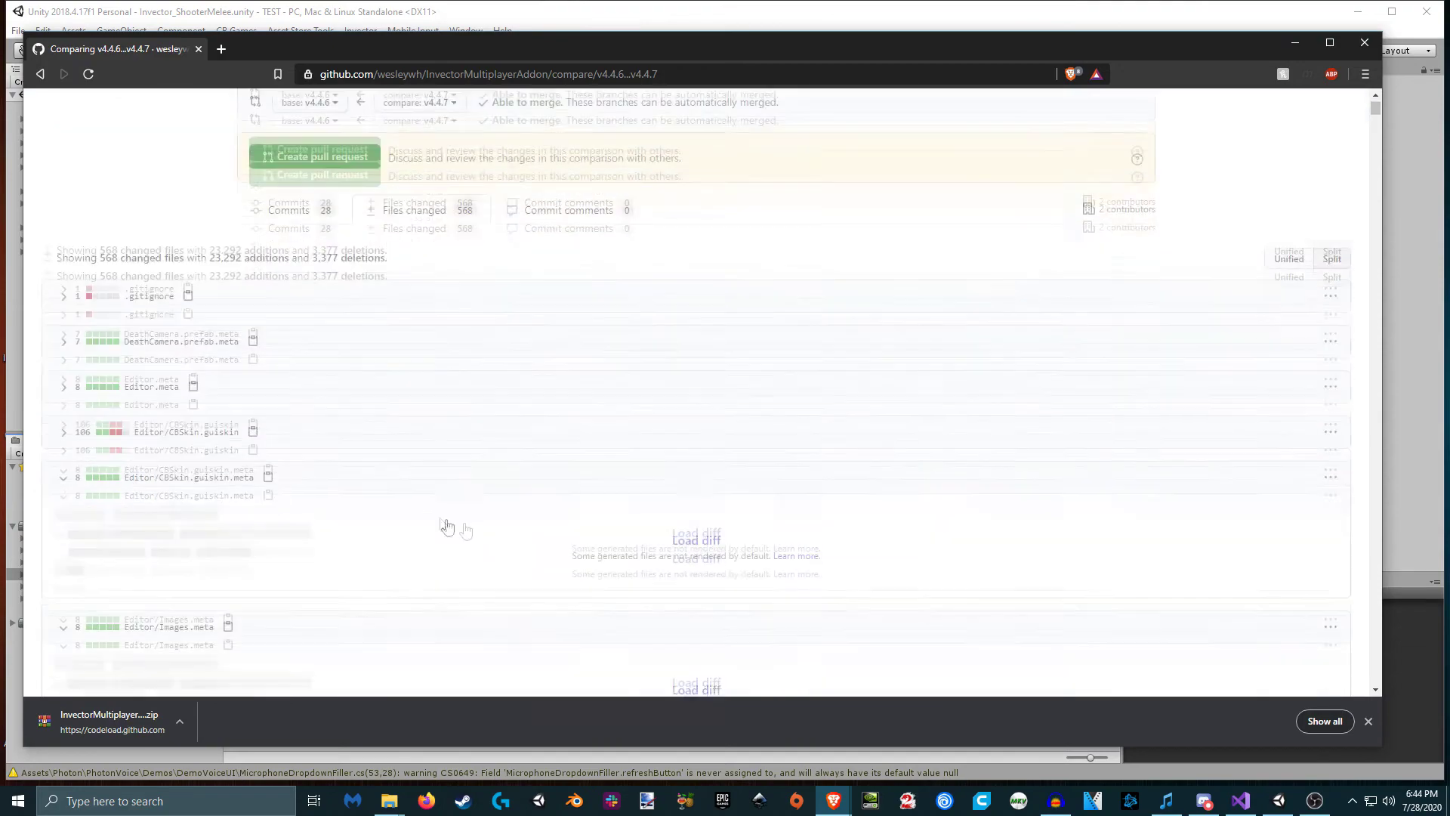
{"action": "scroll", "coordinate": [633, 500], "scroll_direction": "up", "scroll_amount": 2}
{"action": "scroll", "coordinate": [633, 500], "scroll_direction": "up", "scroll_amount": 2}
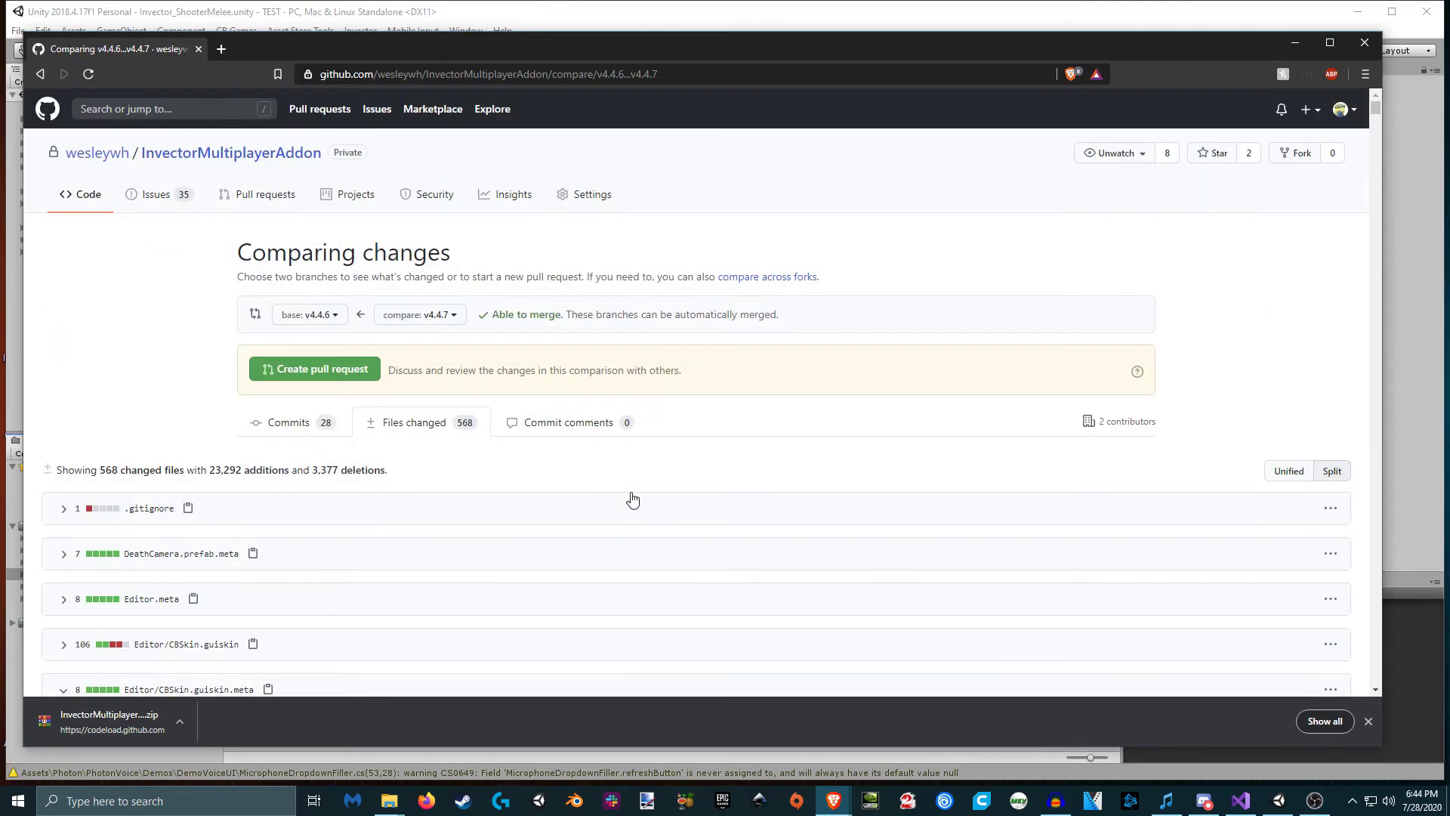
- Return to the commits list and open the "Fixed AIReload Anim" commit 986b2de in a new tab
{"action": "left_click", "coordinate": [296, 435]}
{"action": "scroll", "coordinate": [532, 518], "scroll_direction": "down", "scroll_amount": 3}
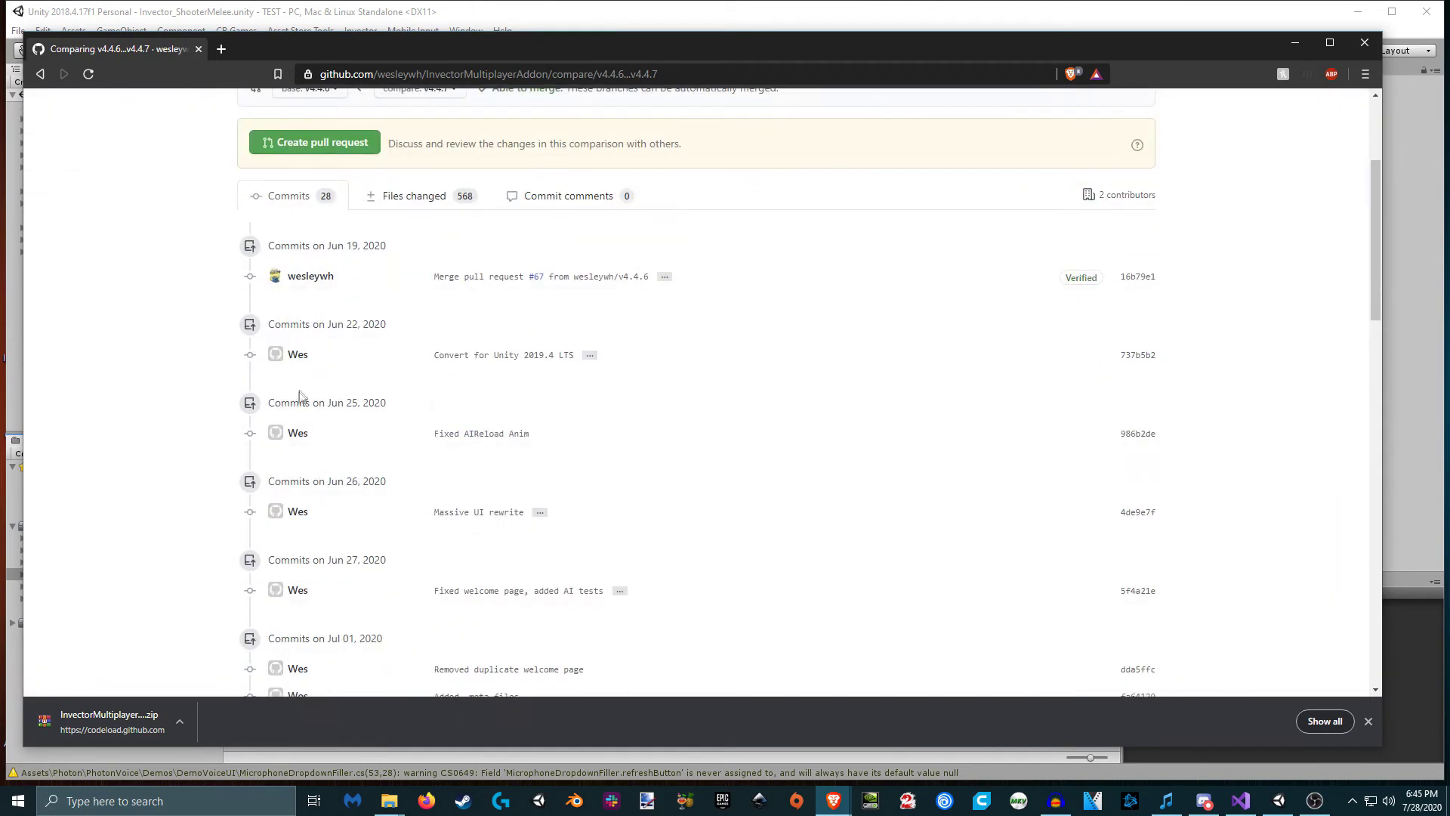
{"action": "middle_click", "coordinate": [1134, 437]}
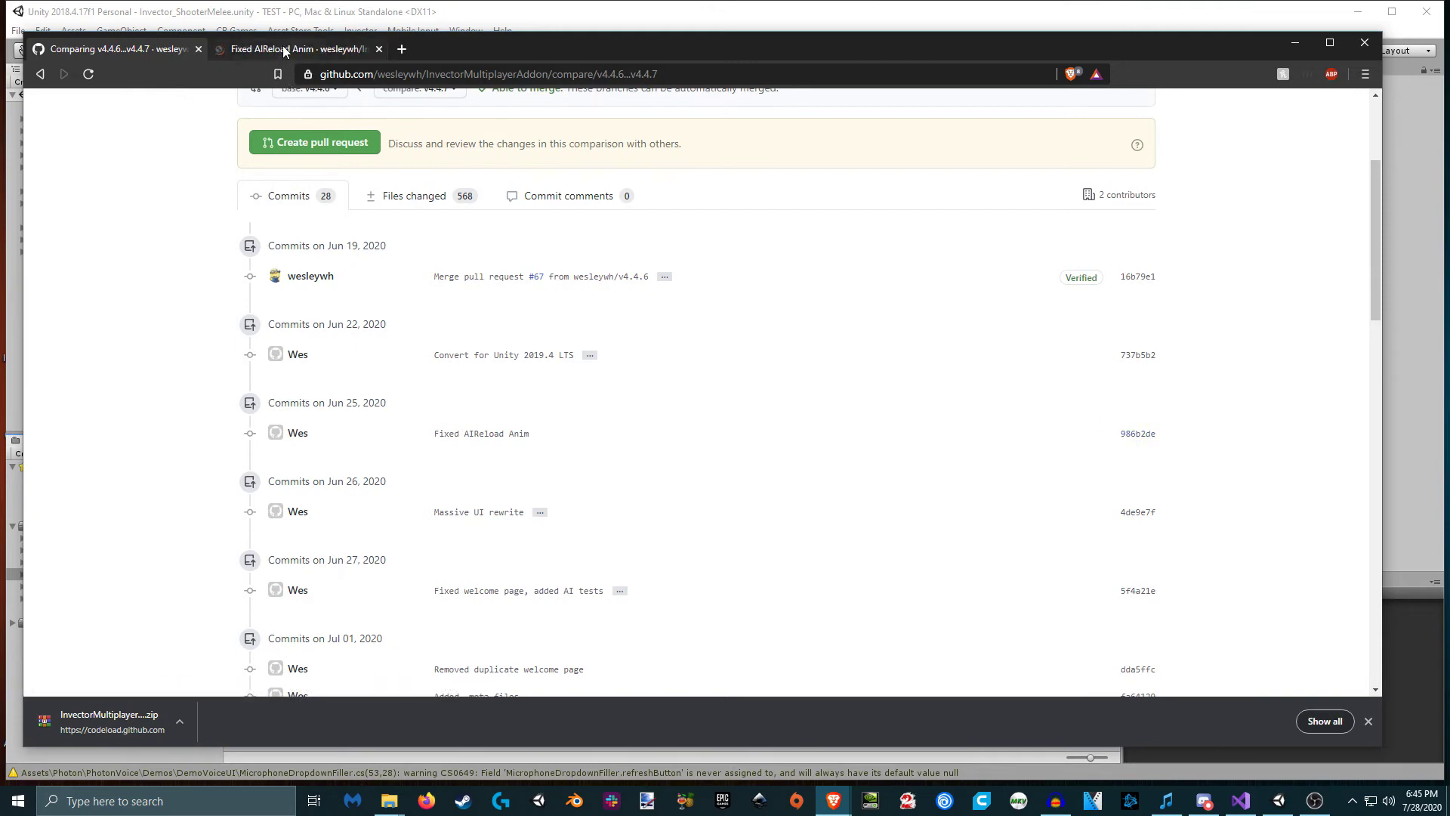
- Look over the "Fixed AIReload Anim" commit, close its tab and view the repository's open issues
{"action": "left_click", "coordinate": [282, 47]}
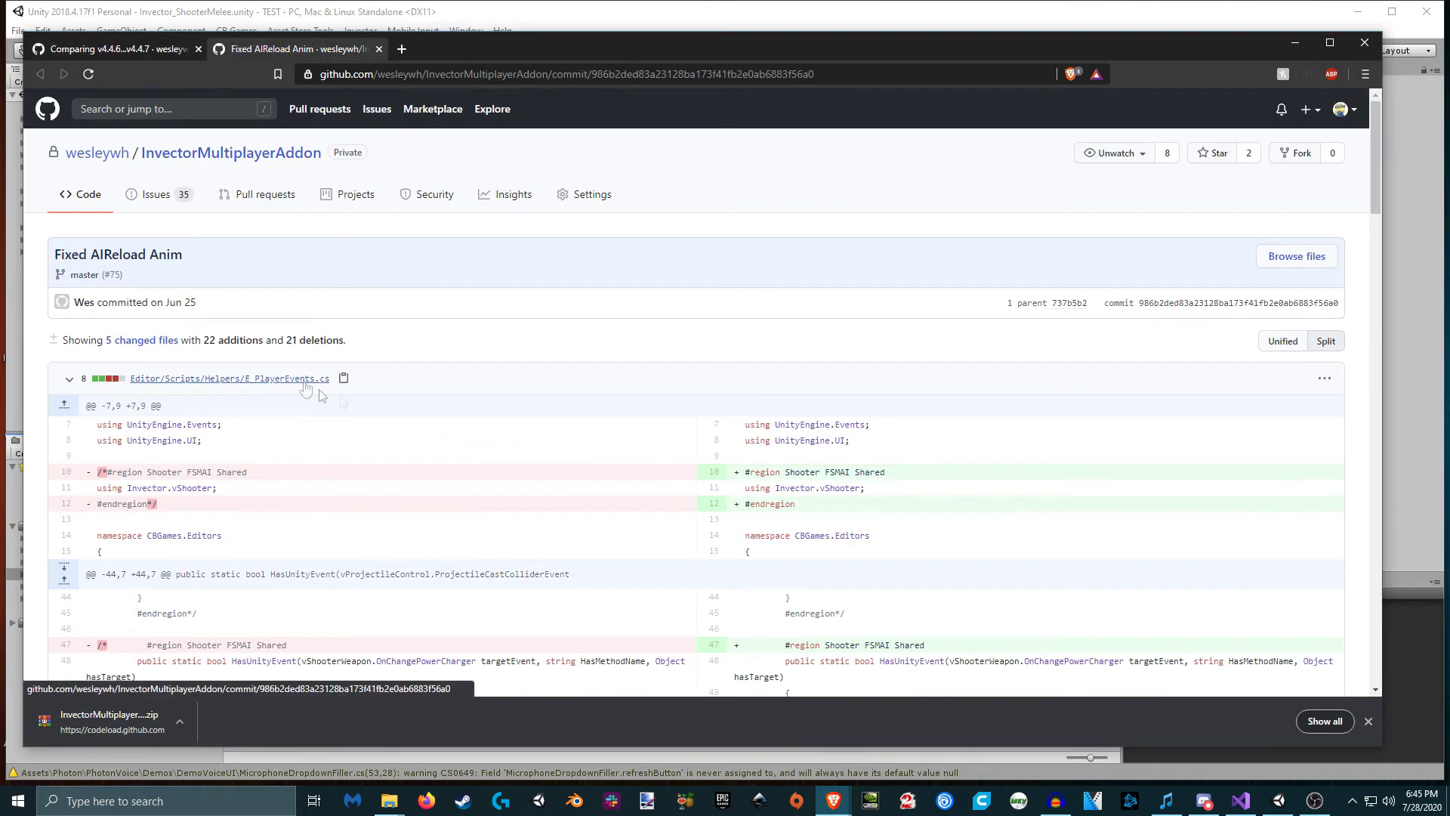
{"action": "middle_click", "coordinate": [302, 53]}
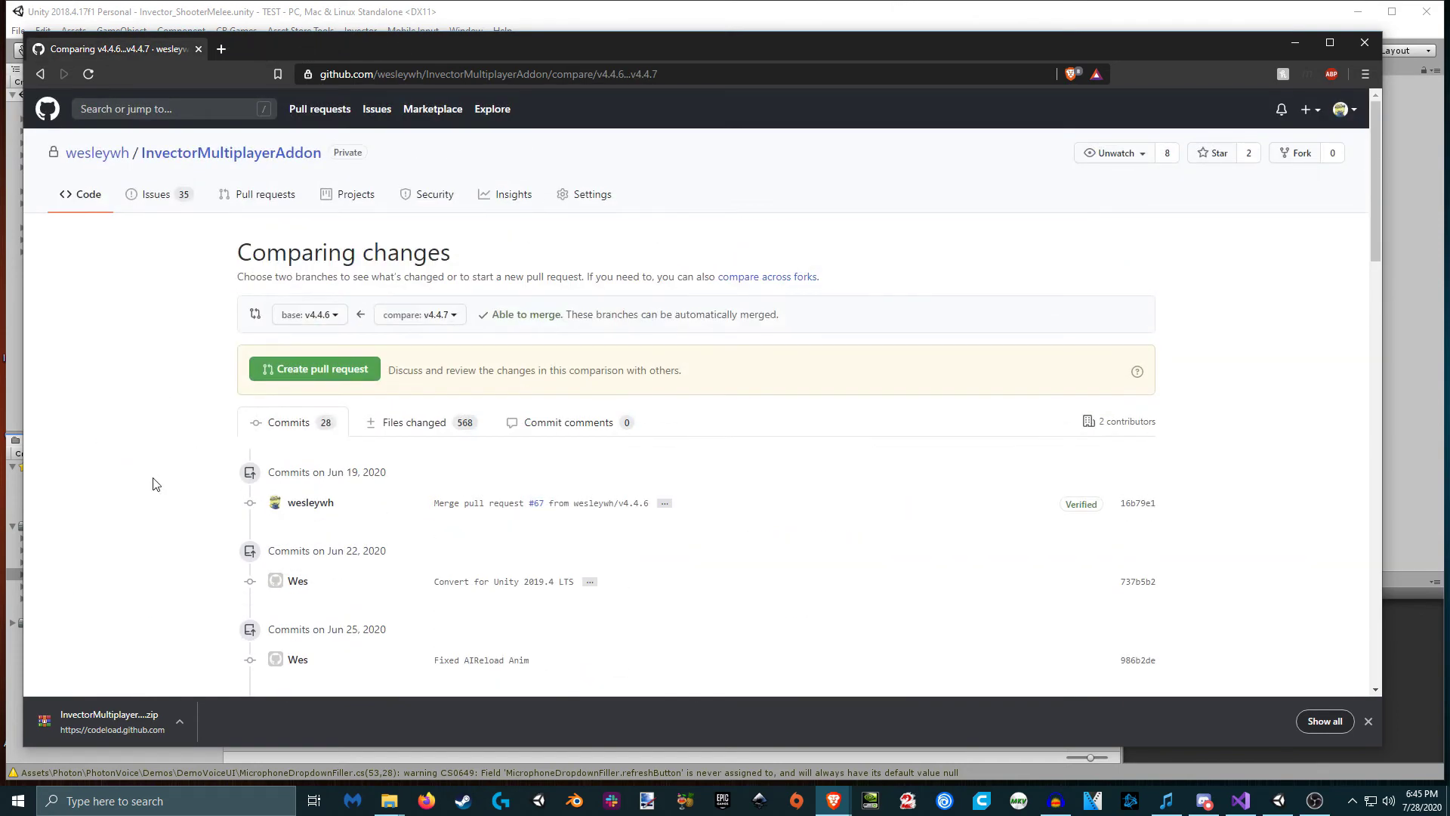
{"action": "left_click", "coordinate": [166, 206]}
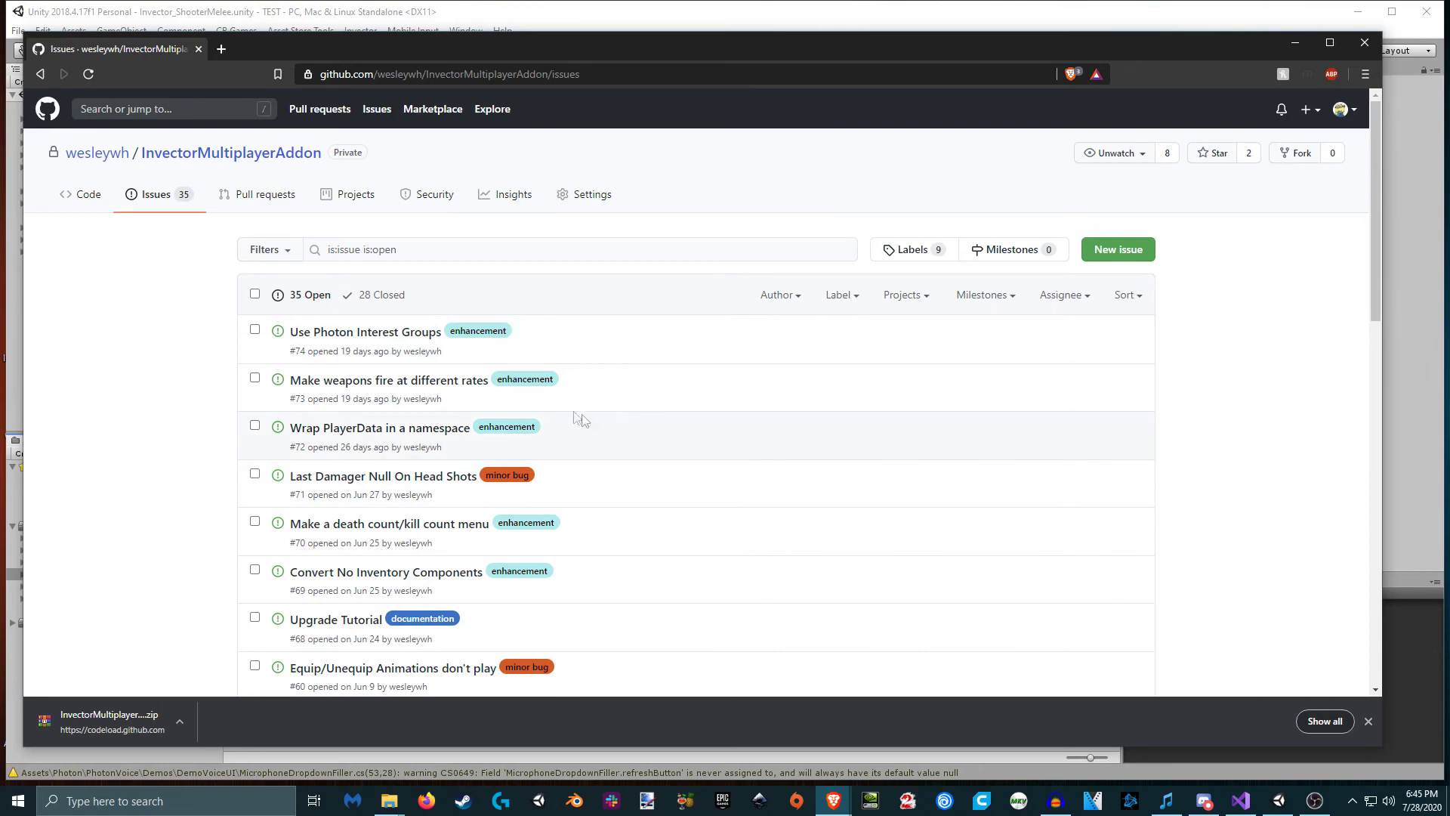
- Return to the repository's code page and show its HTTPS clone URL, selecting the address before dismissing the clone options
{"action": "left_click", "coordinate": [77, 198]}
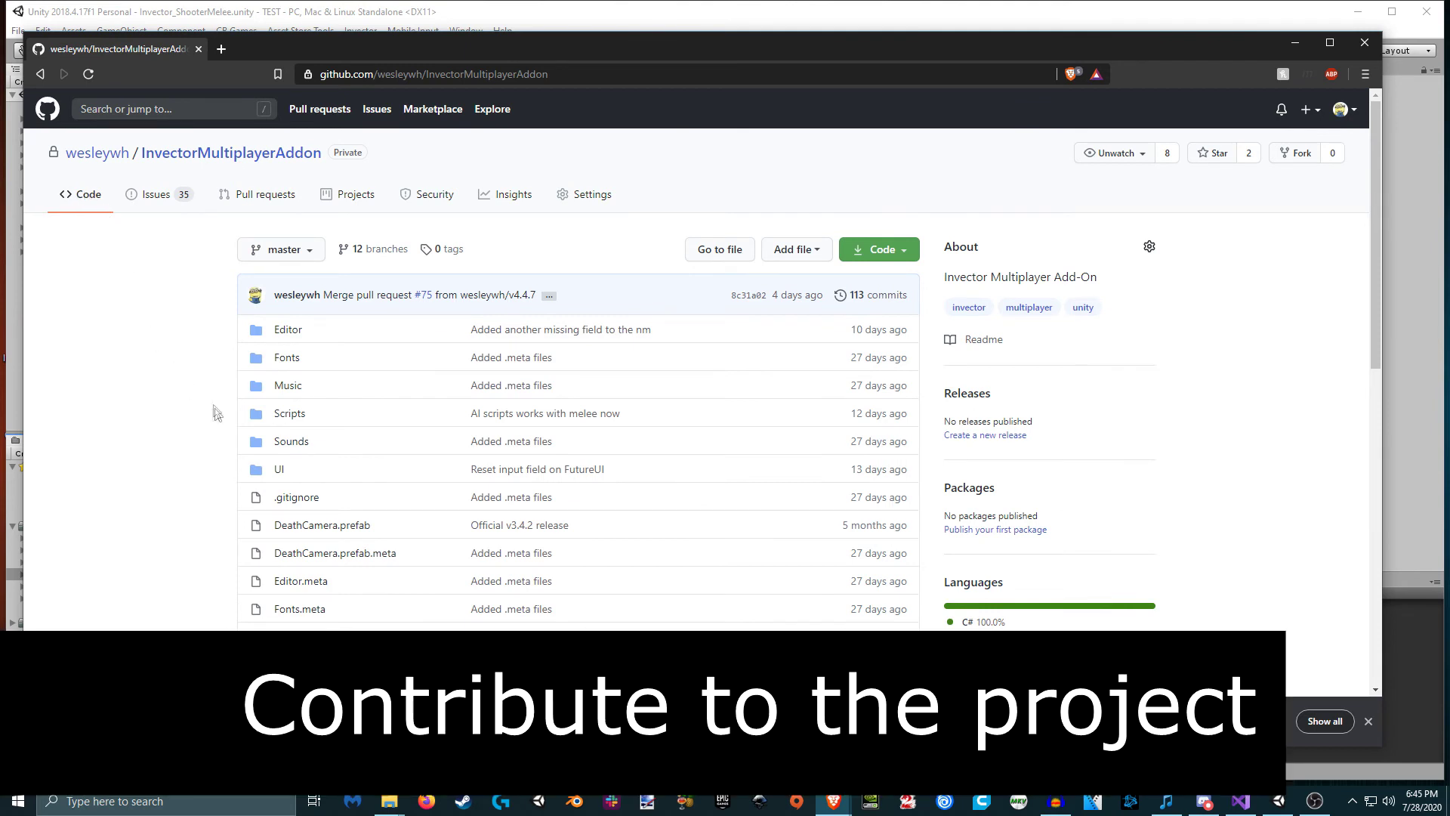
{"action": "left_click", "coordinate": [876, 250]}
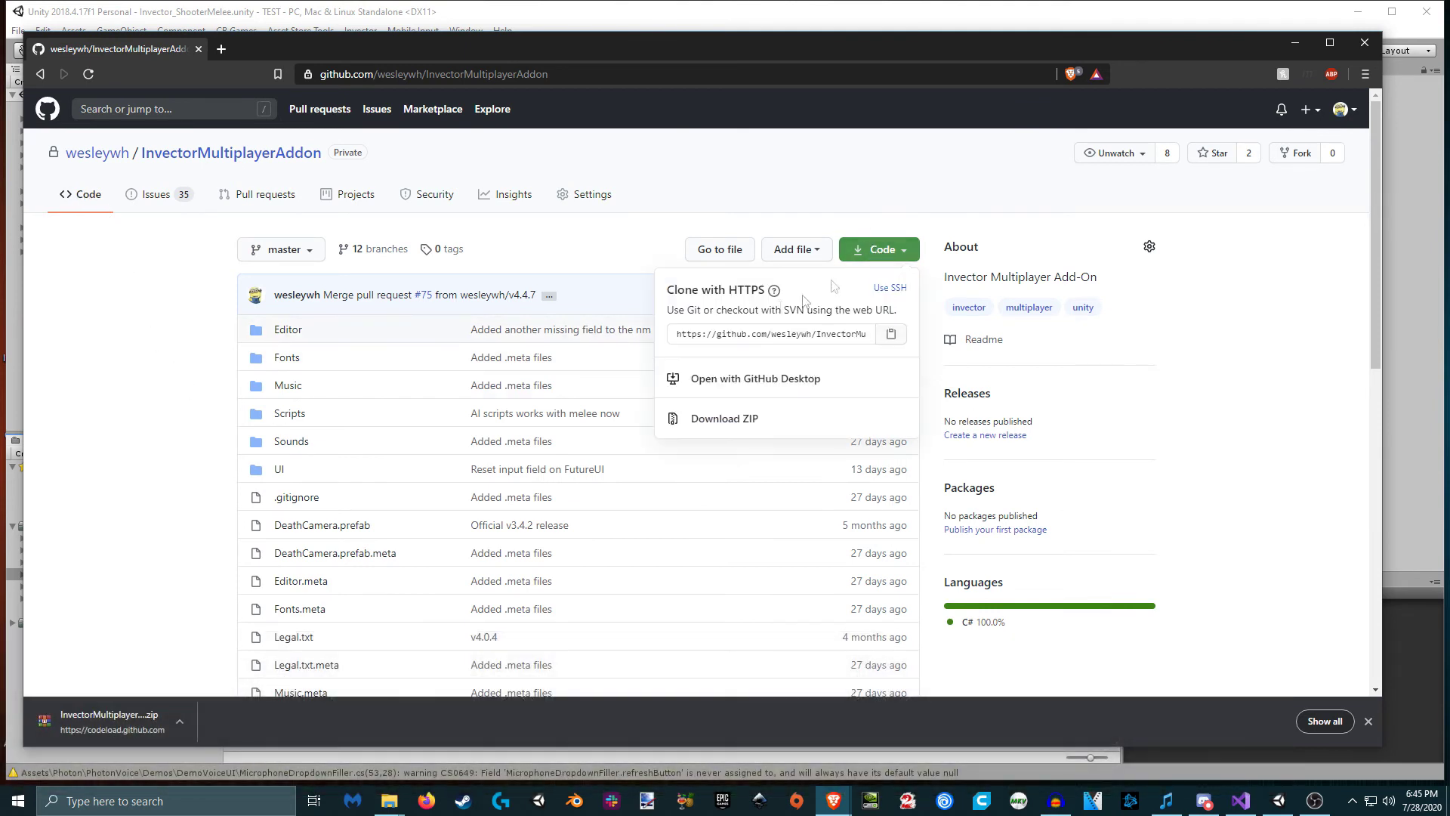
{"action": "left_click", "coordinate": [681, 340]}
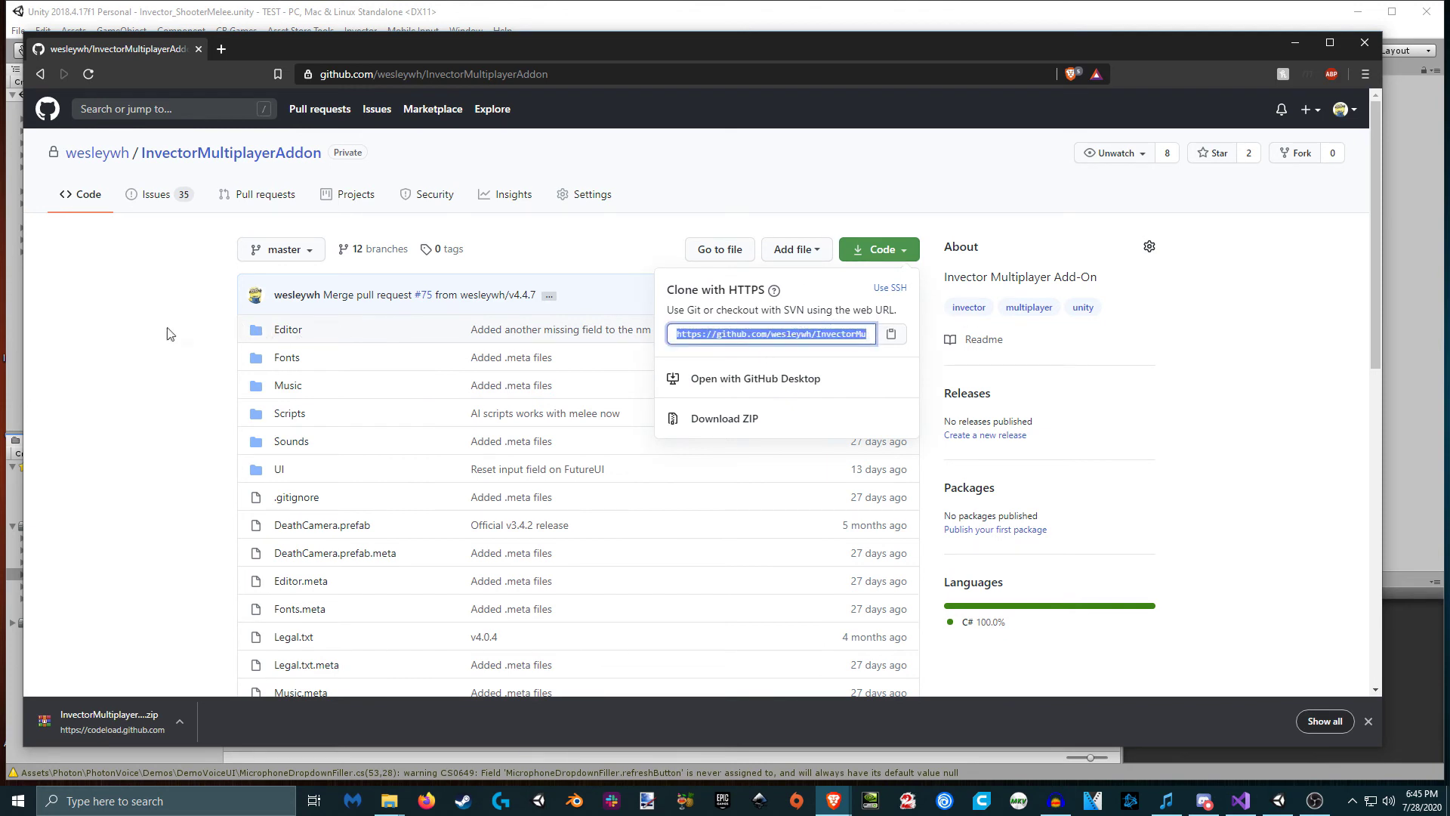
{"action": "left_click", "coordinate": [1224, 281]}
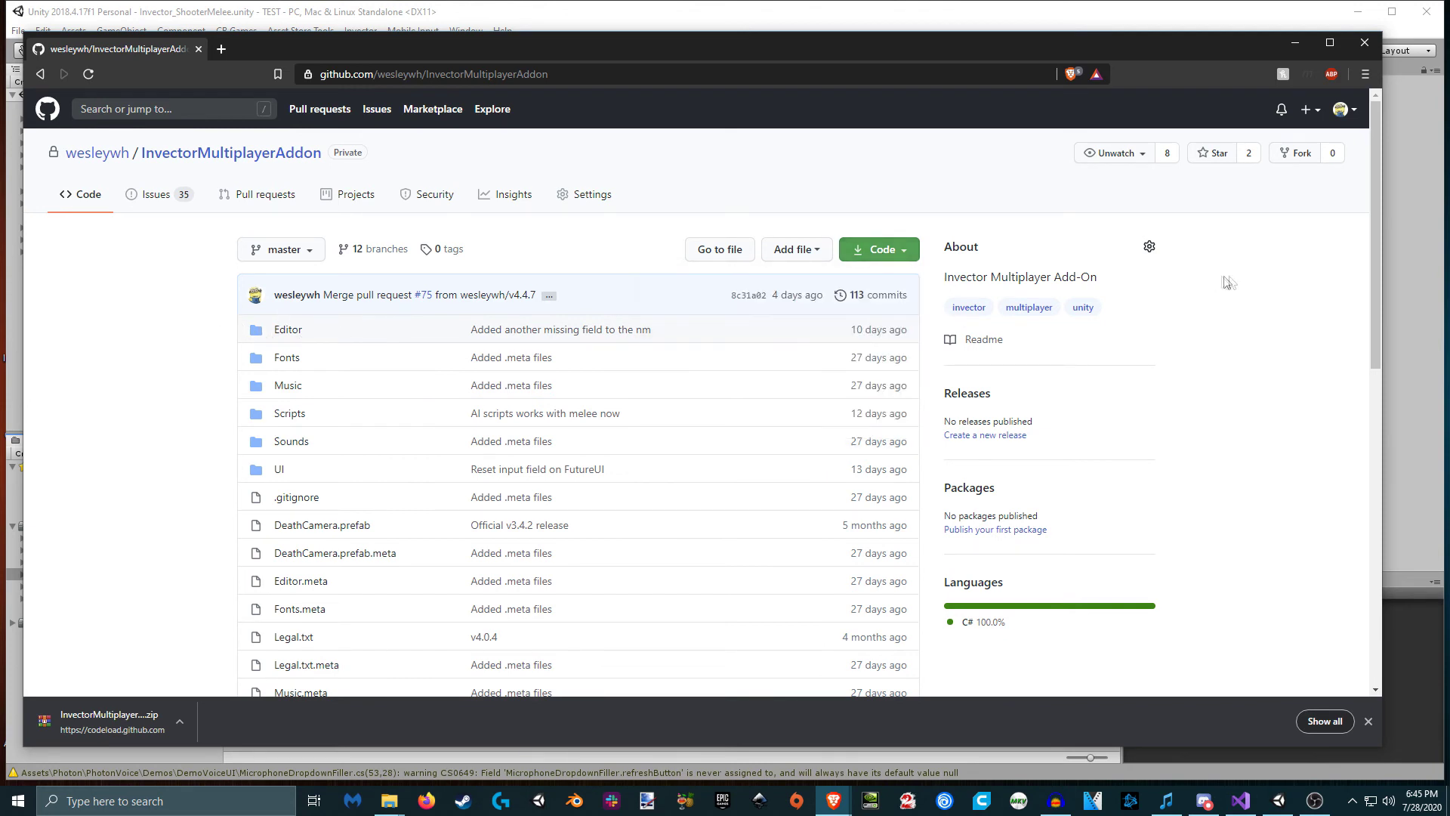
- View the fork destination choices for InvectorMultiplayerAddon without forking, and read the README's rules on pushing and pull requests
{"action": "left_click", "coordinate": [1299, 155]}
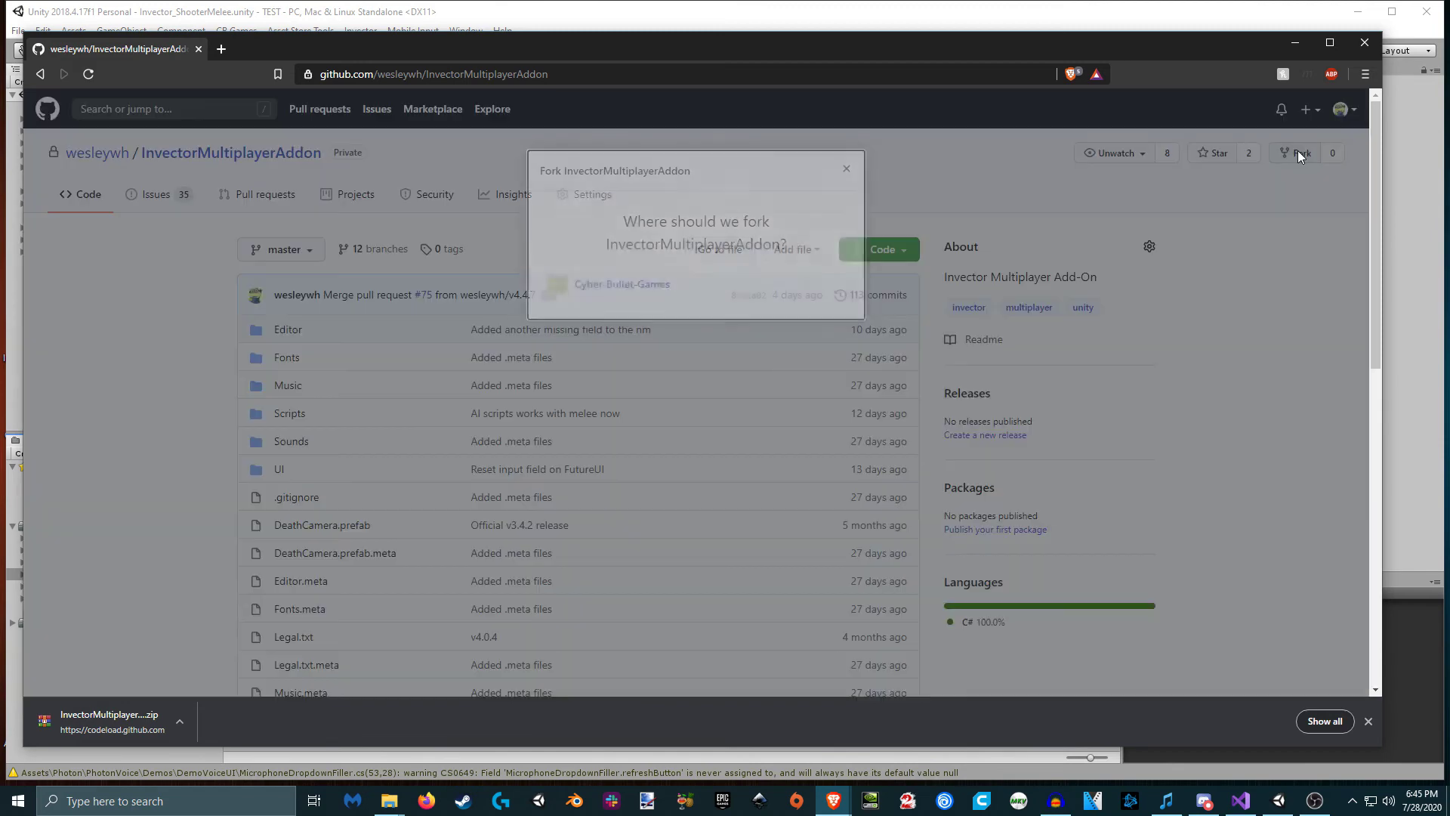
{"action": "left_click", "coordinate": [847, 168]}
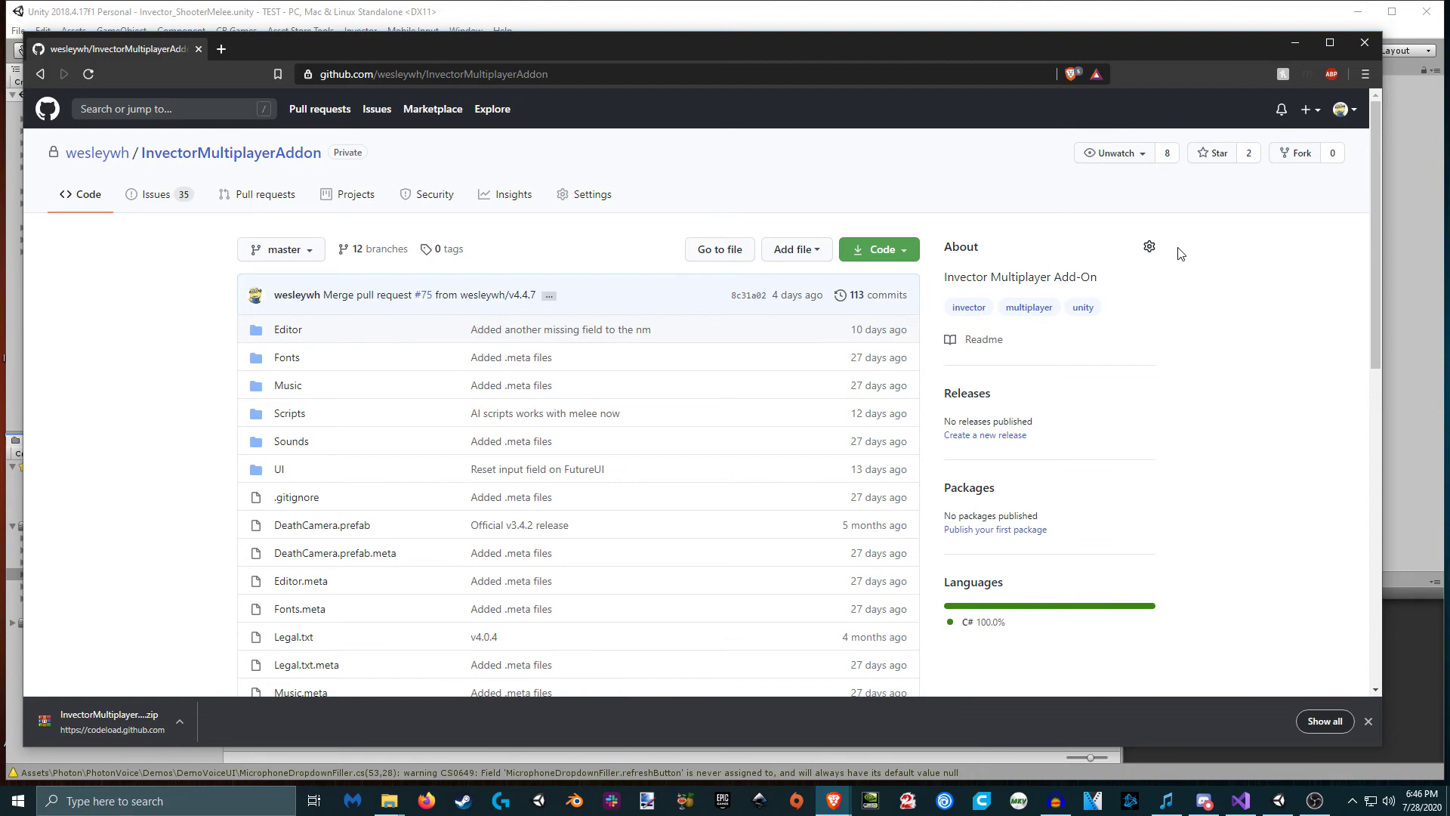
{"action": "scroll", "coordinate": [831, 544], "scroll_direction": "down", "scroll_amount": 8}
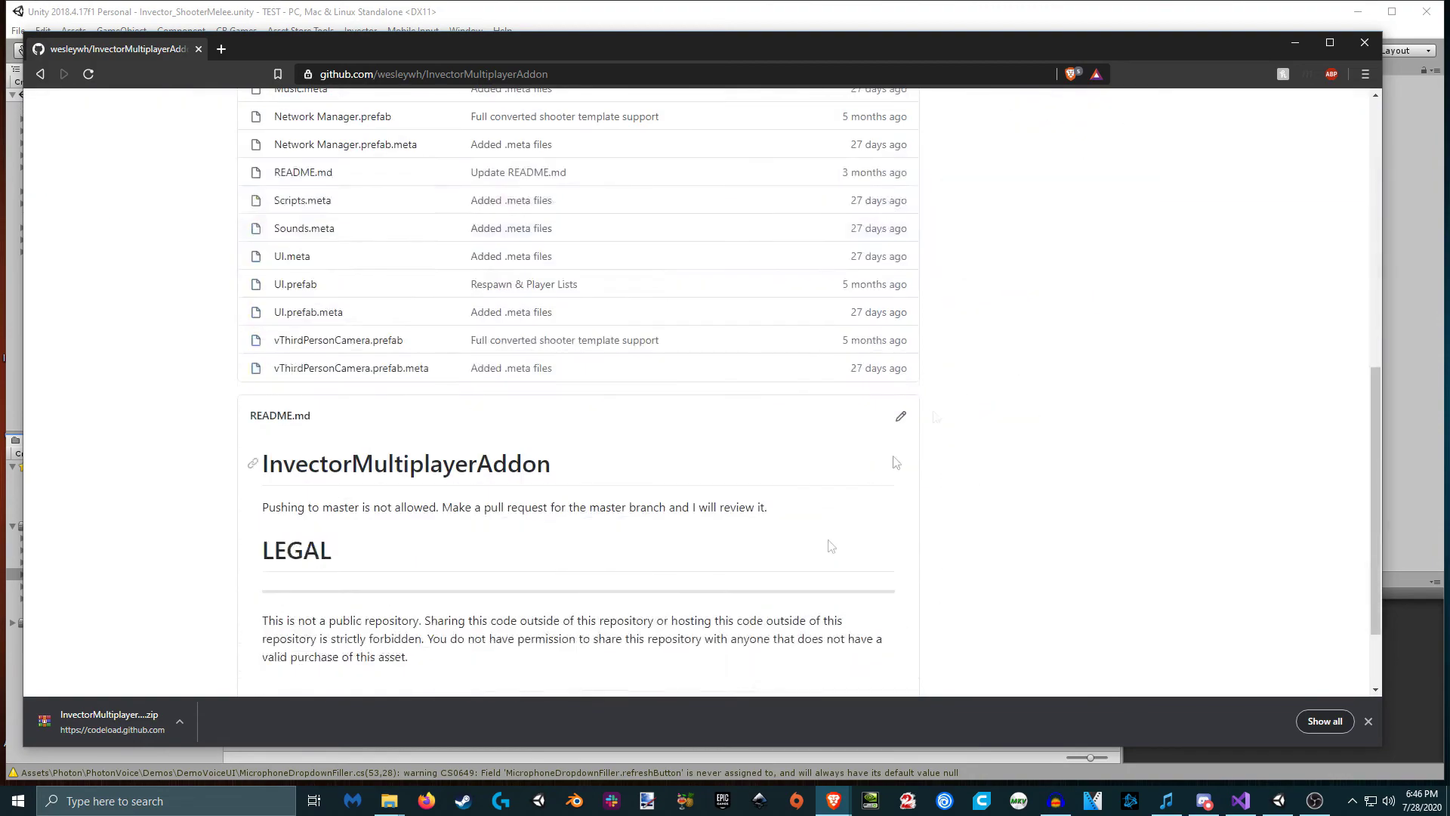
{"action": "scroll", "coordinate": [929, 502], "scroll_direction": "up", "scroll_amount": 8}
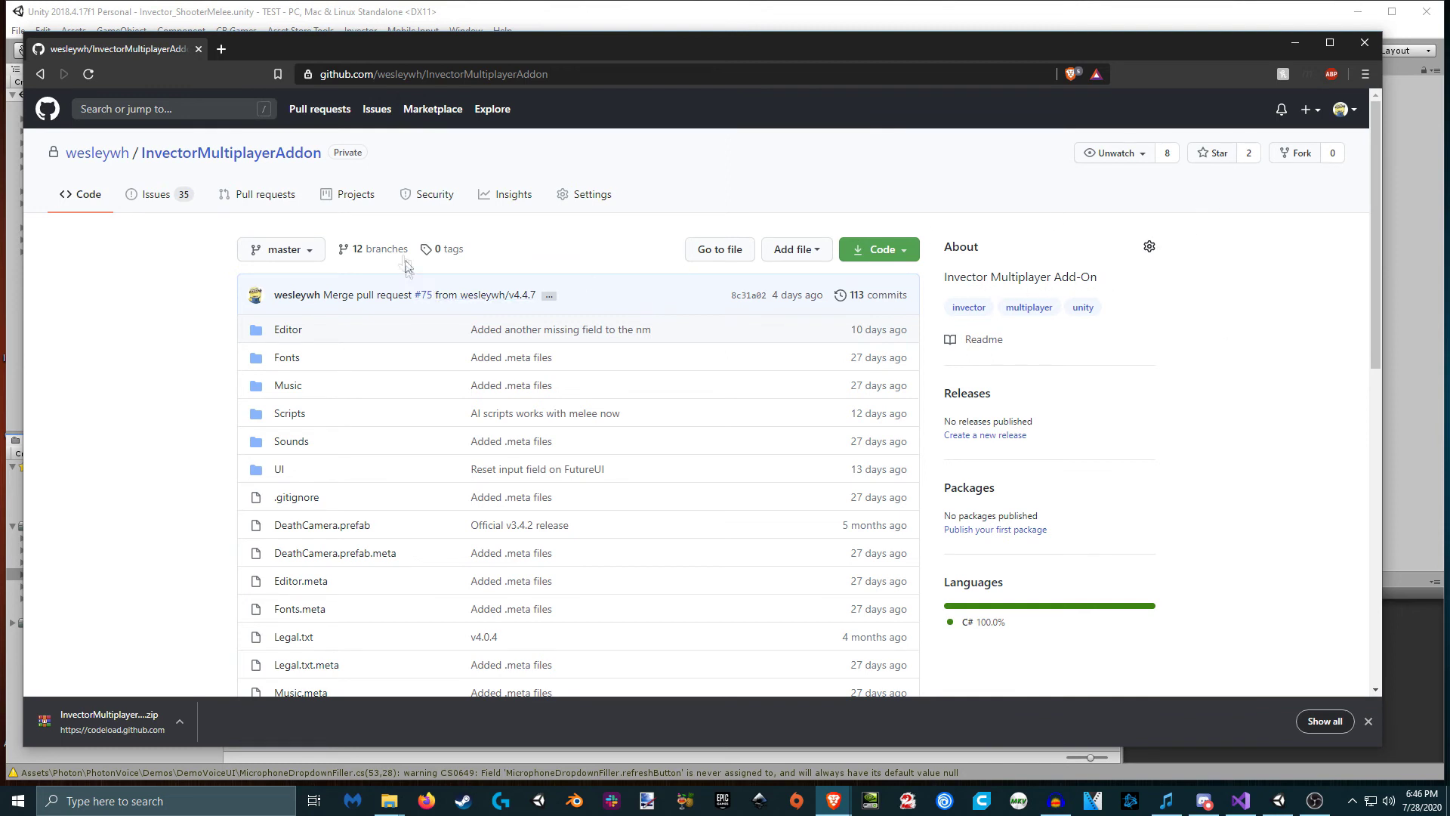
- View the repository's branches, and start a new pull request comparison with v4.4.8 as the base branch against master
{"action": "left_click", "coordinate": [369, 251]}
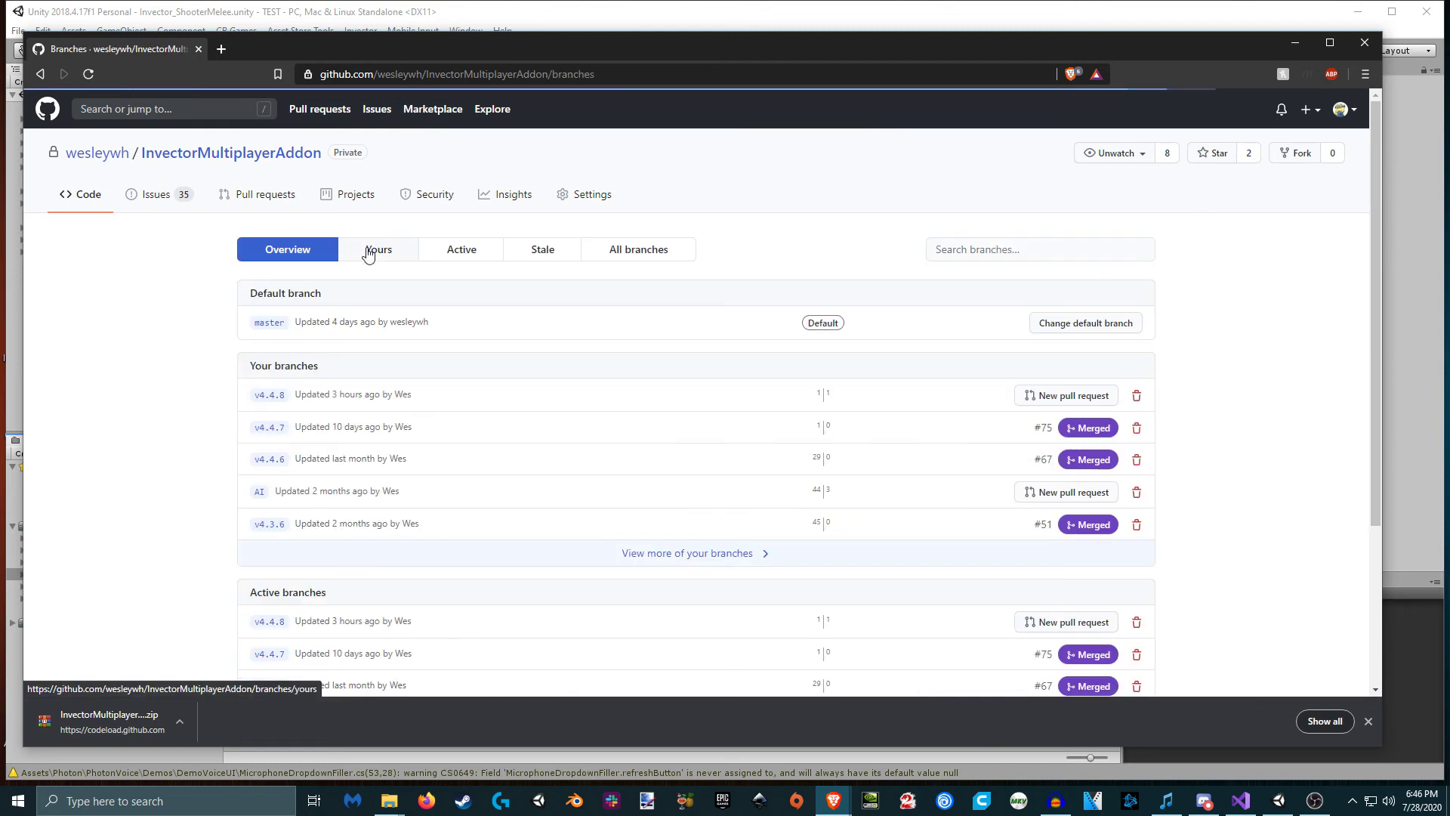
{"action": "left_click", "coordinate": [244, 195]}
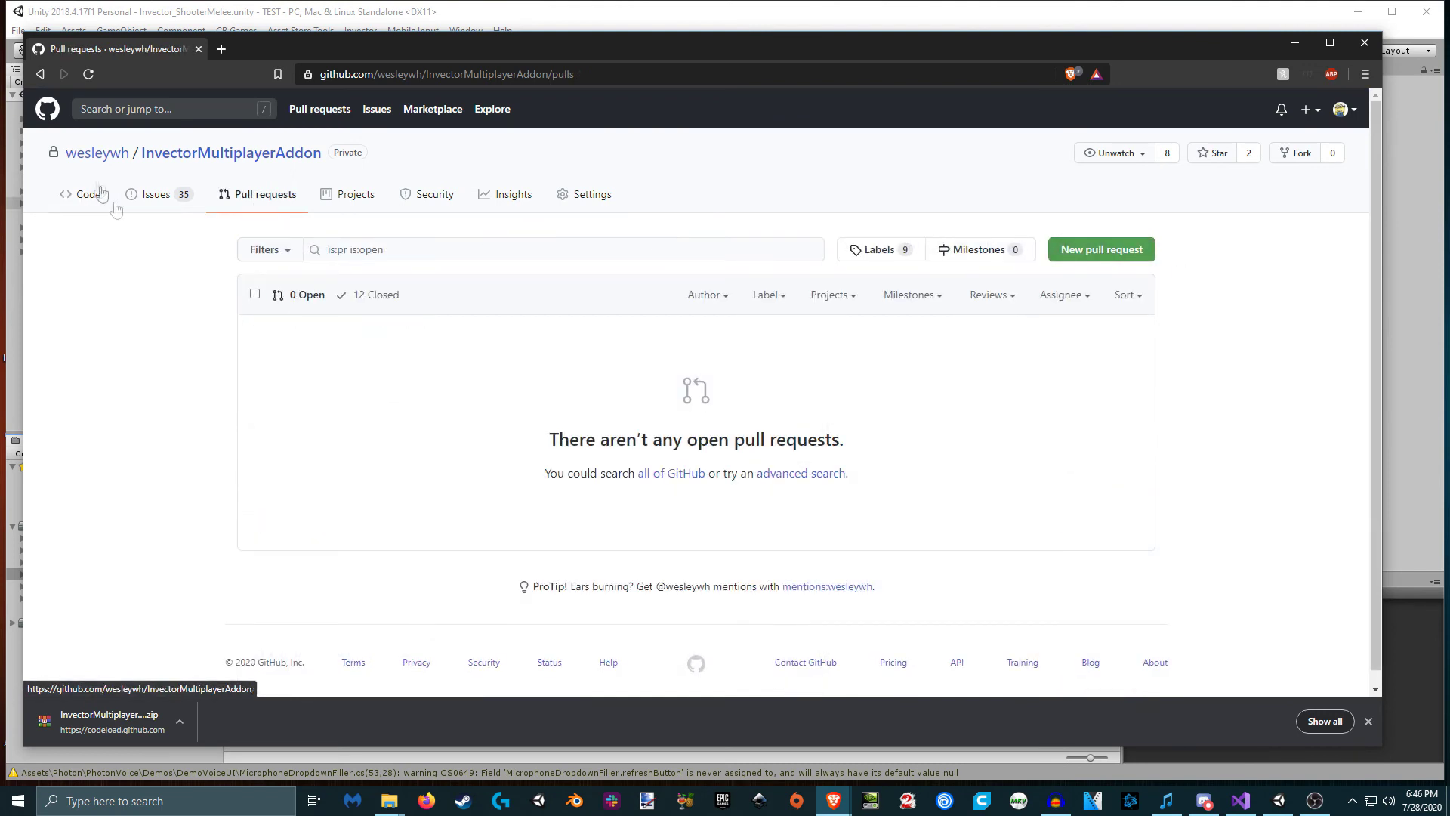
{"action": "left_click", "coordinate": [1108, 257]}
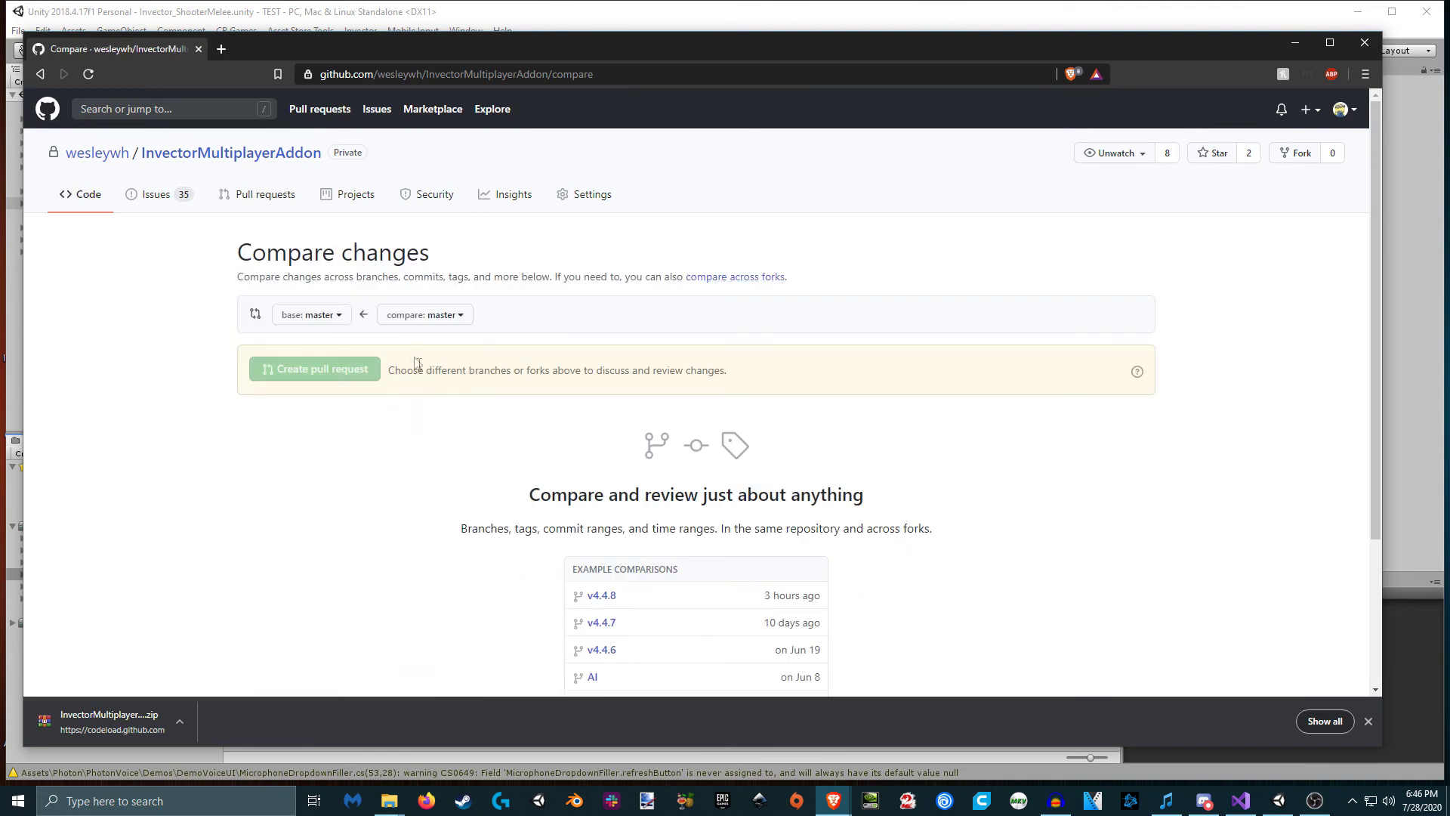
{"action": "left_click", "coordinate": [317, 323]}
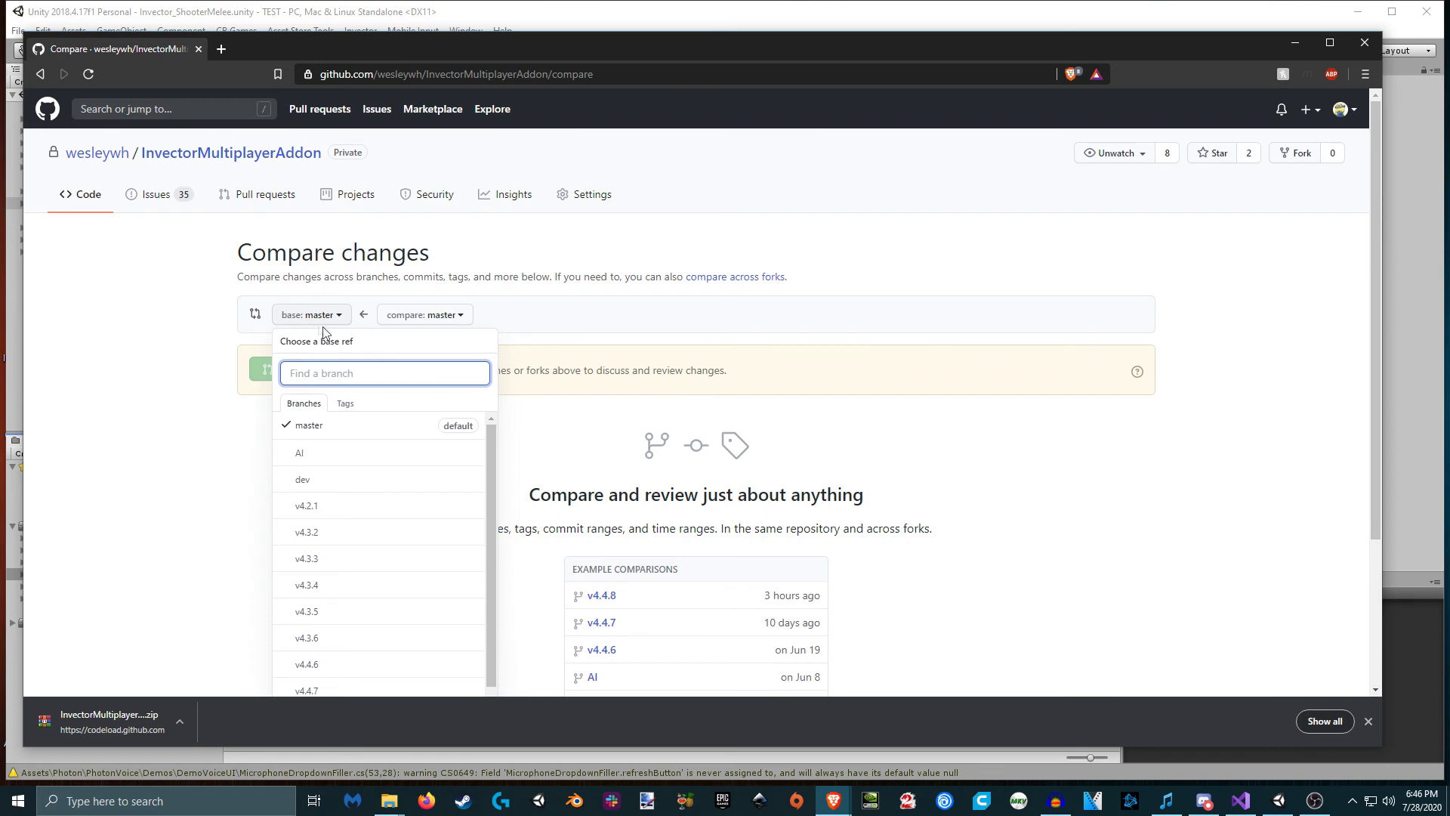
{"action": "scroll", "coordinate": [333, 476], "scroll_direction": "down", "scroll_amount": 3}
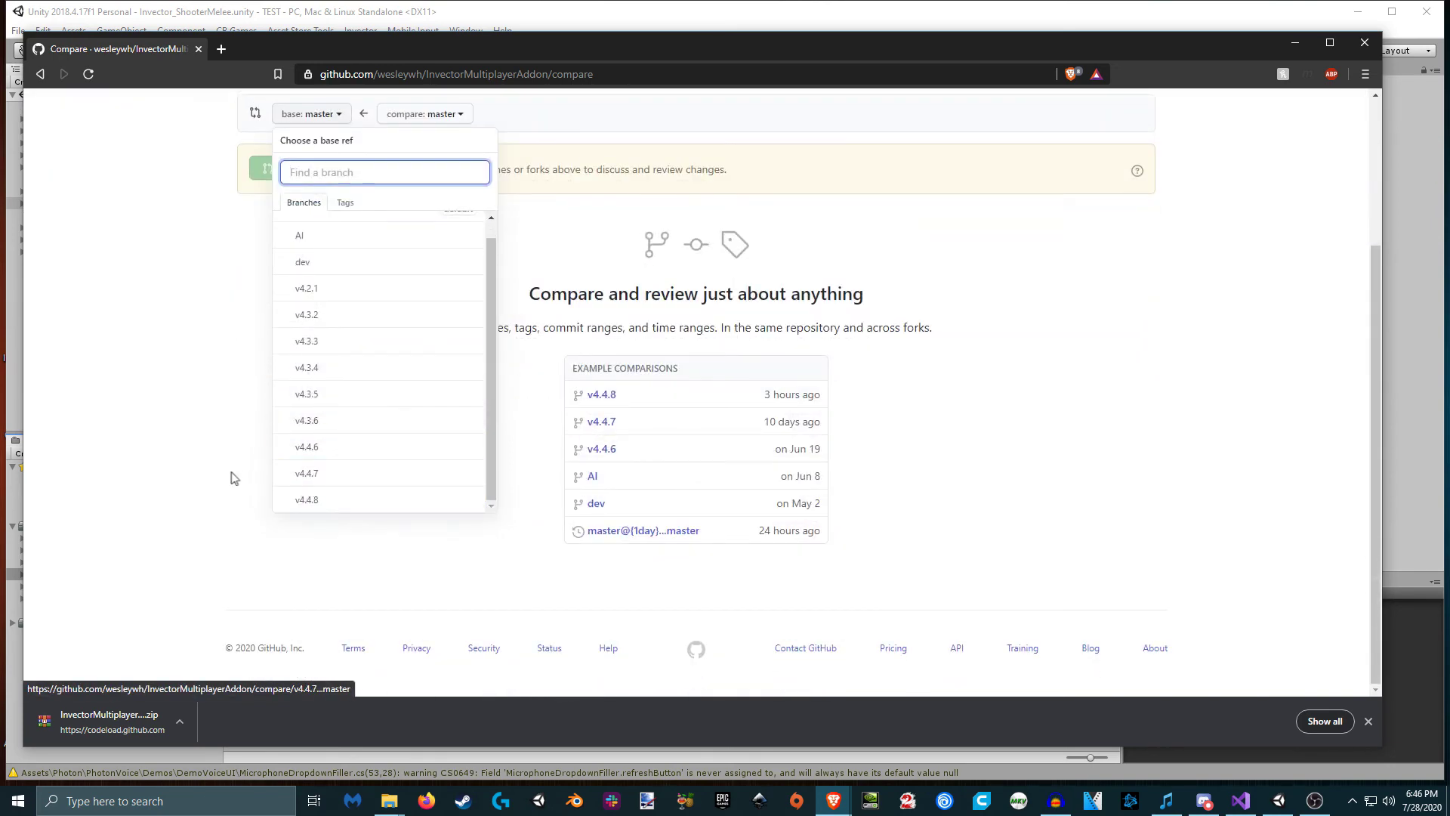
{"action": "left_click", "coordinate": [330, 502]}
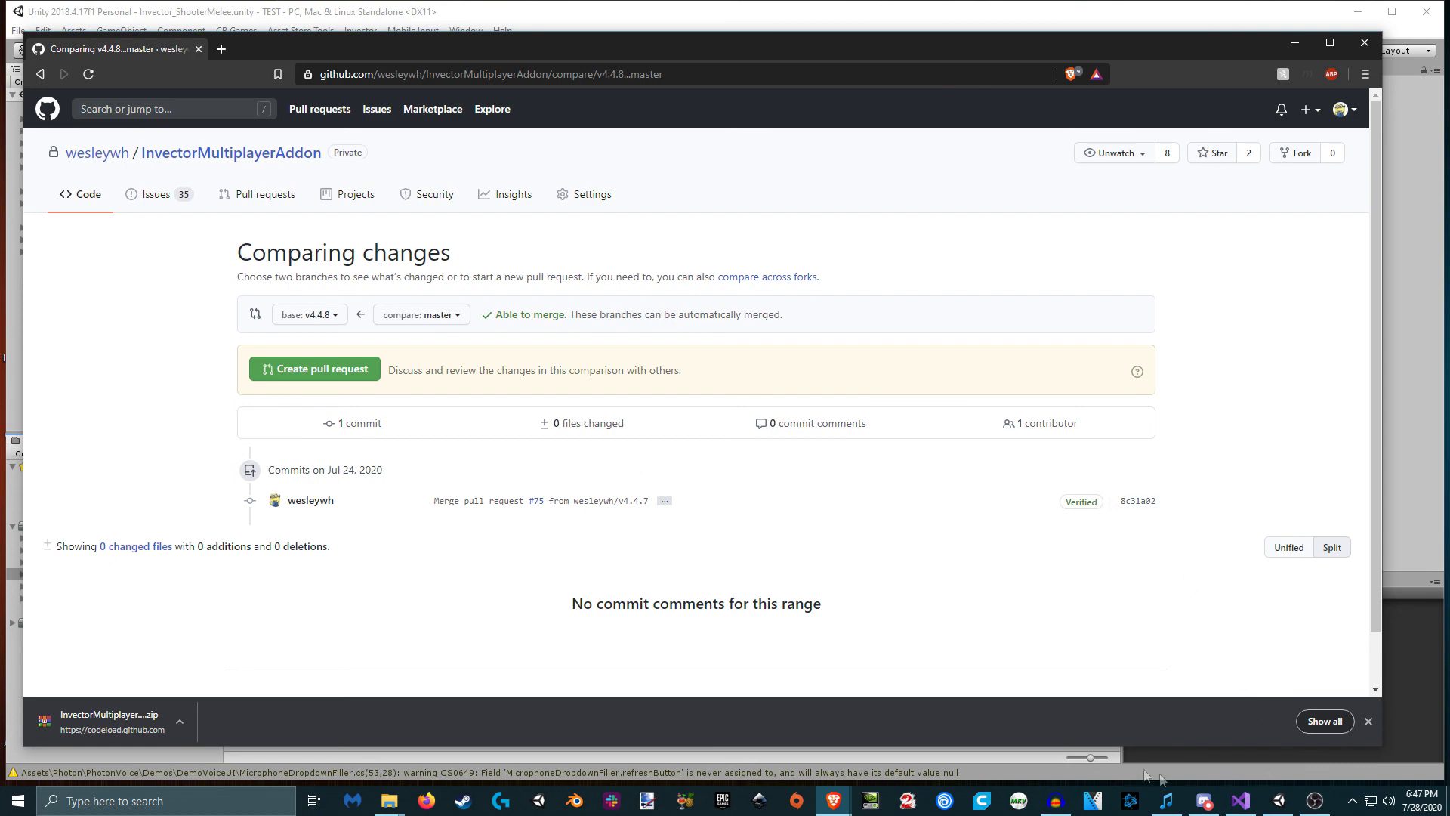
- Switch to Discord to view the v4.4.8 hotfix post in the announcements channel, and return to the branch comparison in the browser
{"action": "left_click", "coordinate": [1207, 804]}
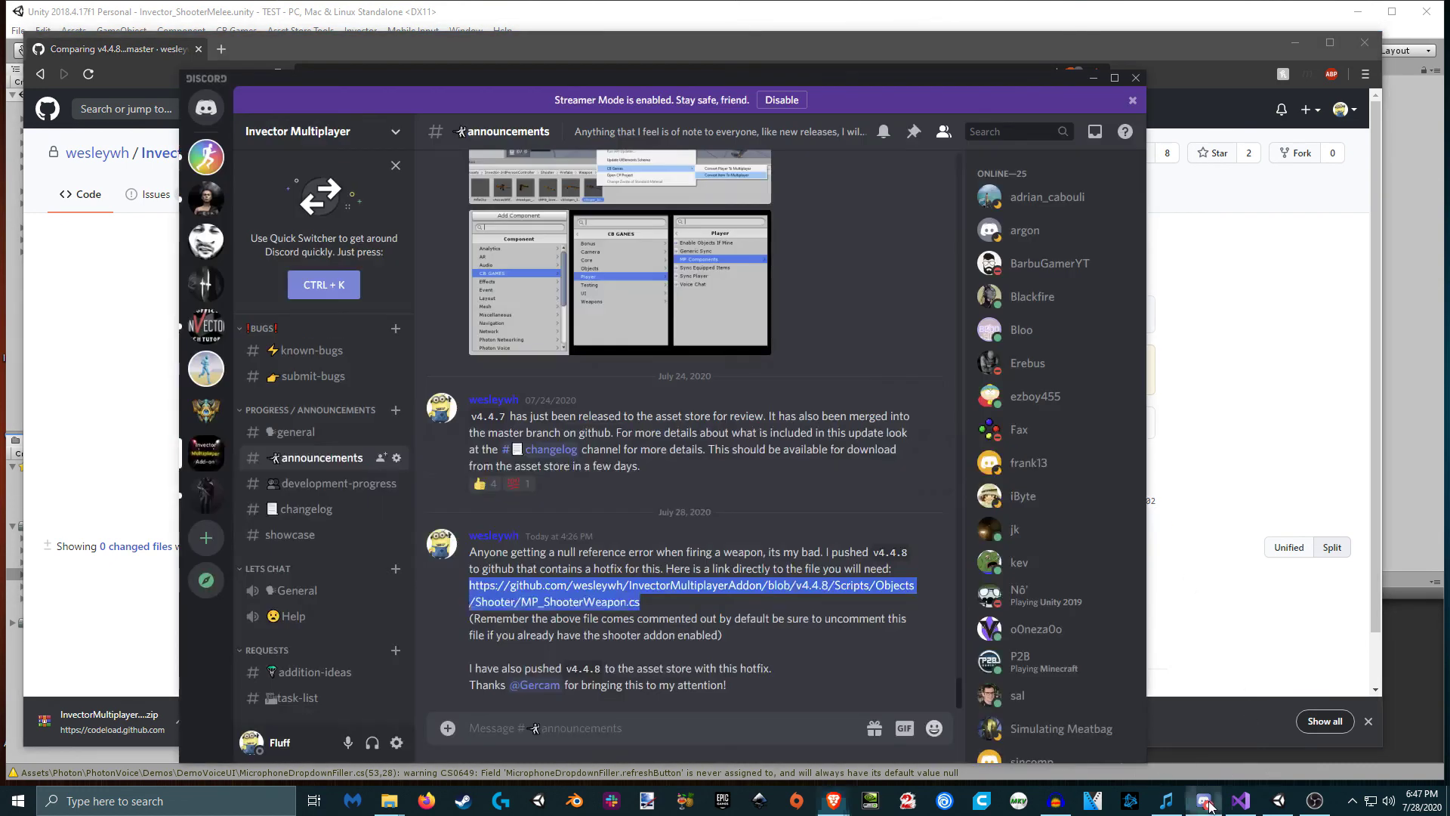
{"action": "left_click", "coordinate": [697, 535]}
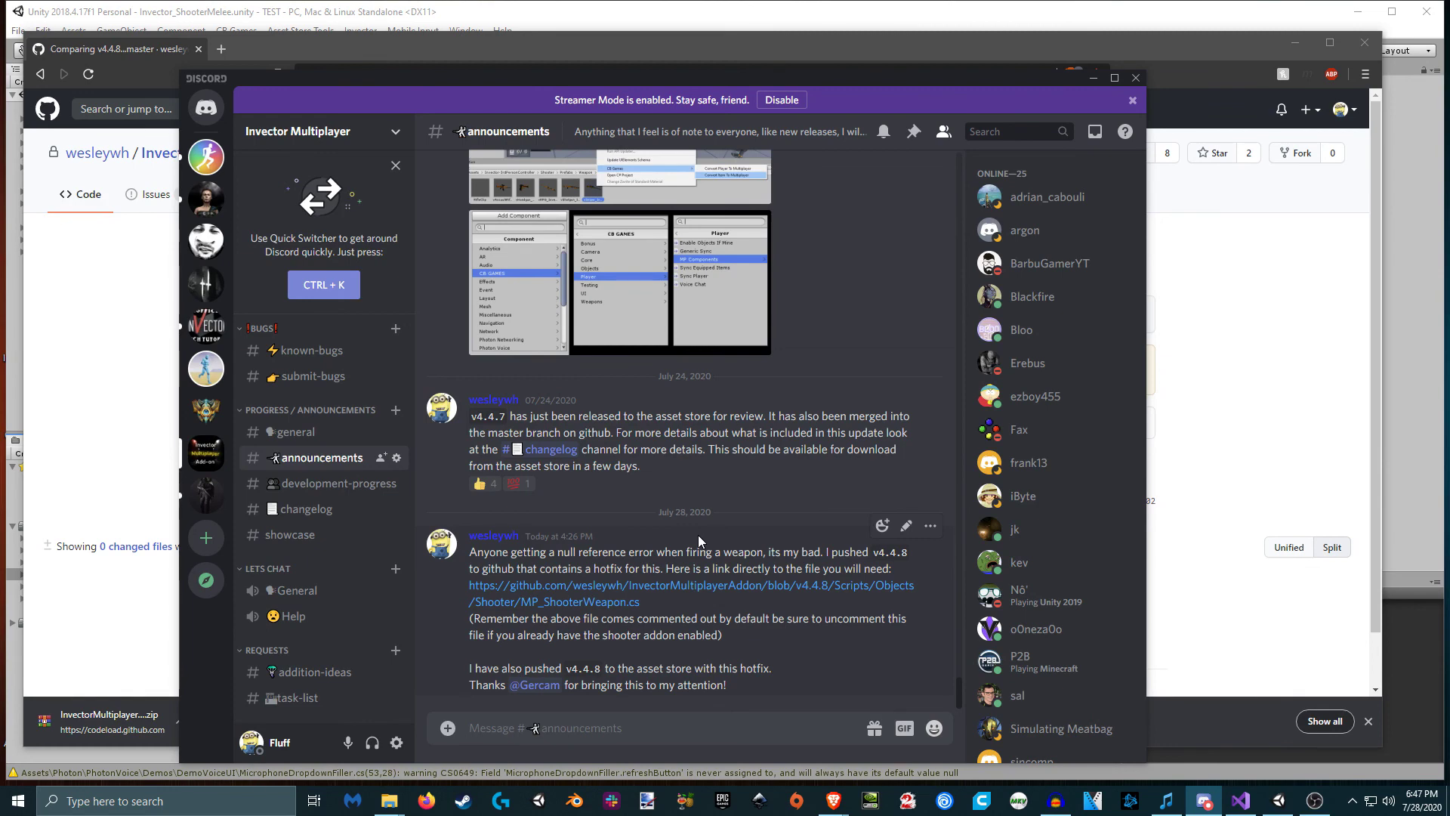
{"action": "left_click", "coordinate": [1215, 389]}
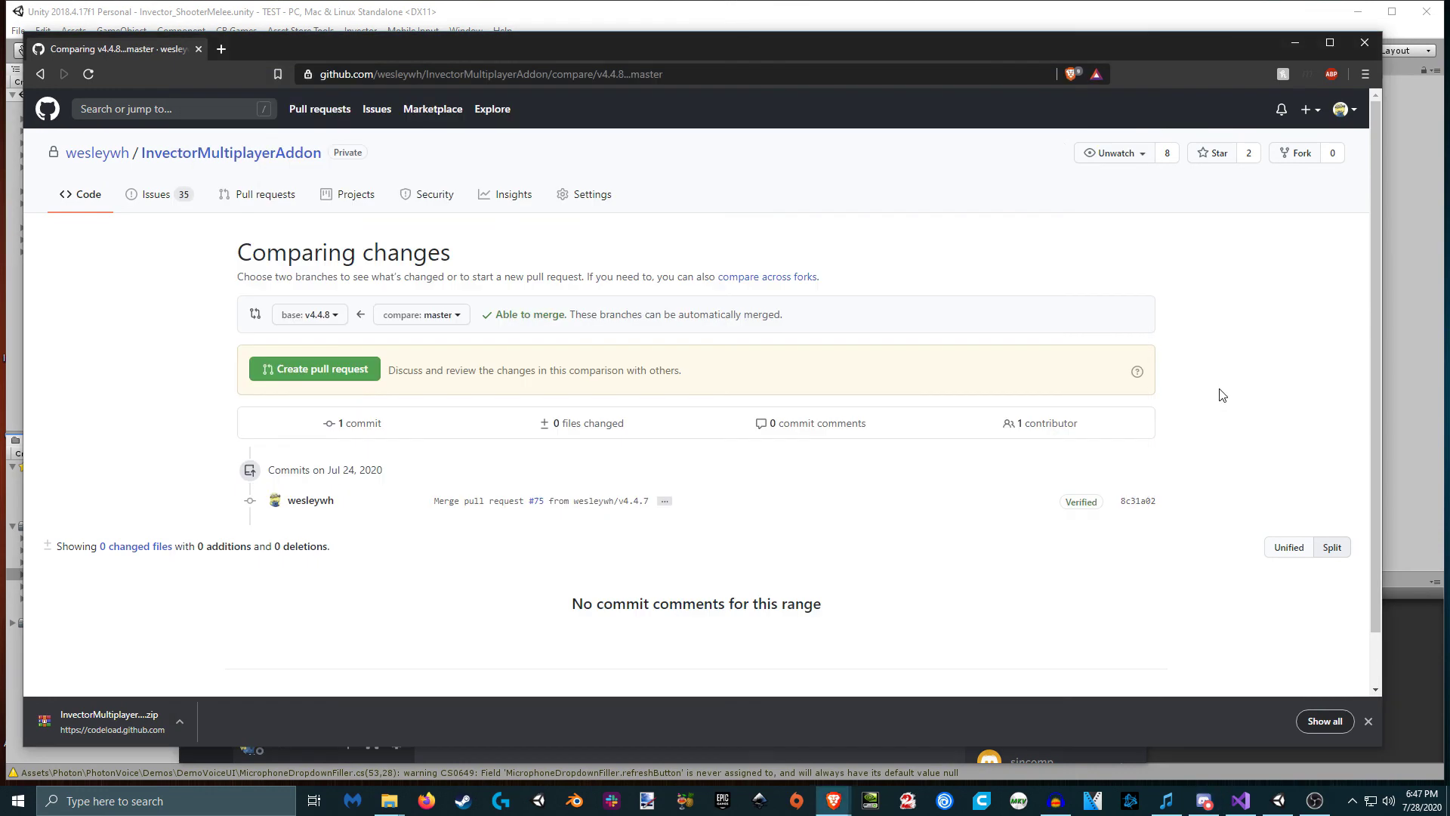